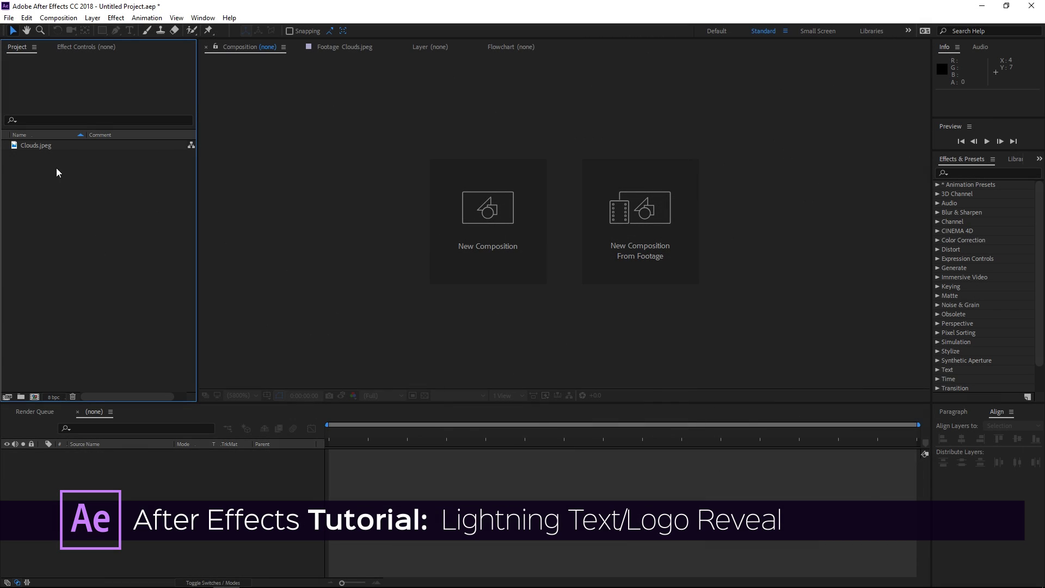
- Create a 1920 x 1080, 29.97 fps, five-second composition named Main
{"action": "double_click", "coordinate": [30, 145]}
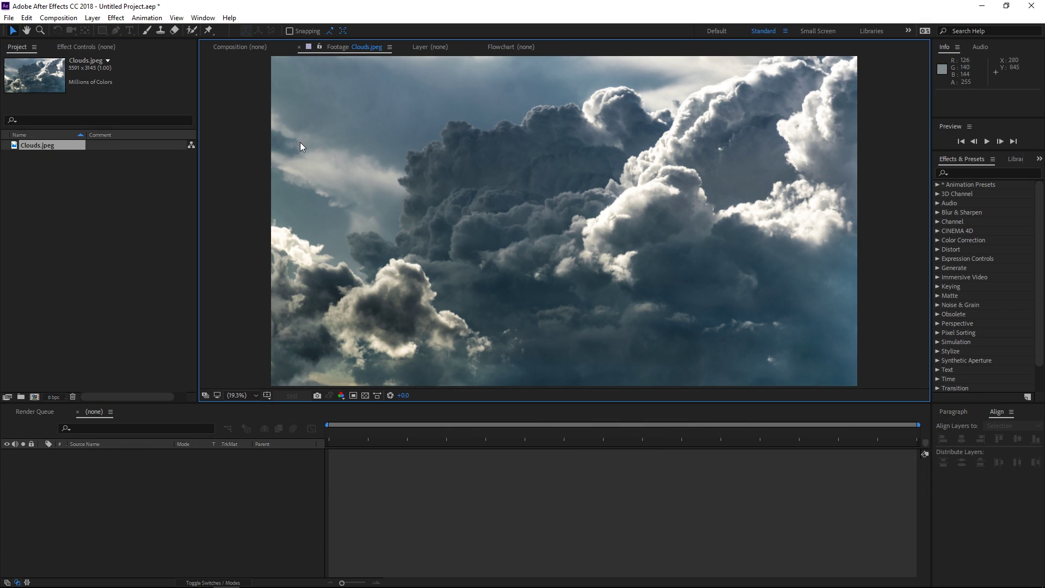
{"action": "left_click", "coordinate": [262, 55]}
{"action": "left_click", "coordinate": [485, 240]}
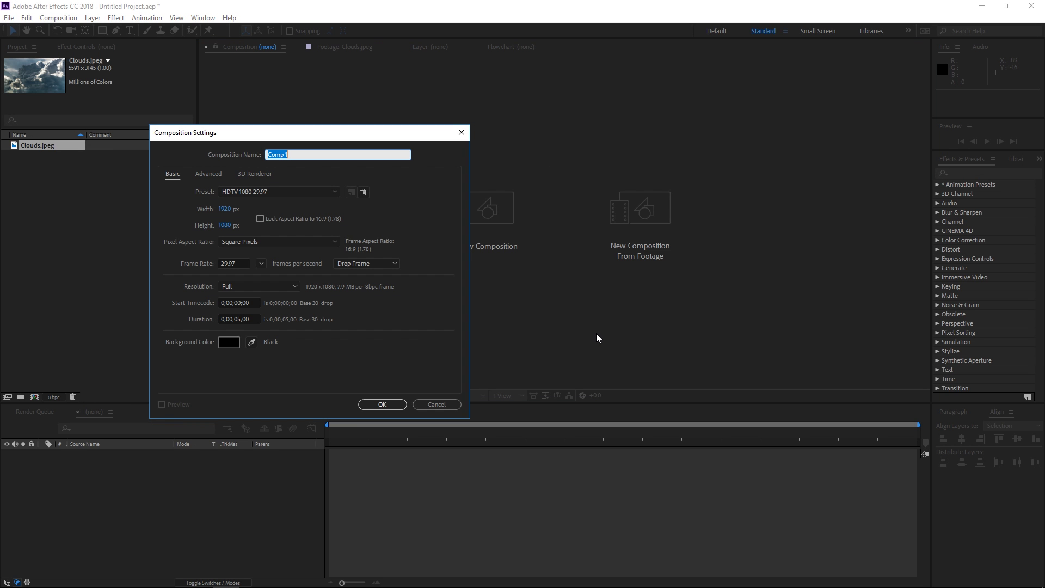
{"action": "type", "text": "Main"}
{"action": "left_click", "coordinate": [382, 405]}
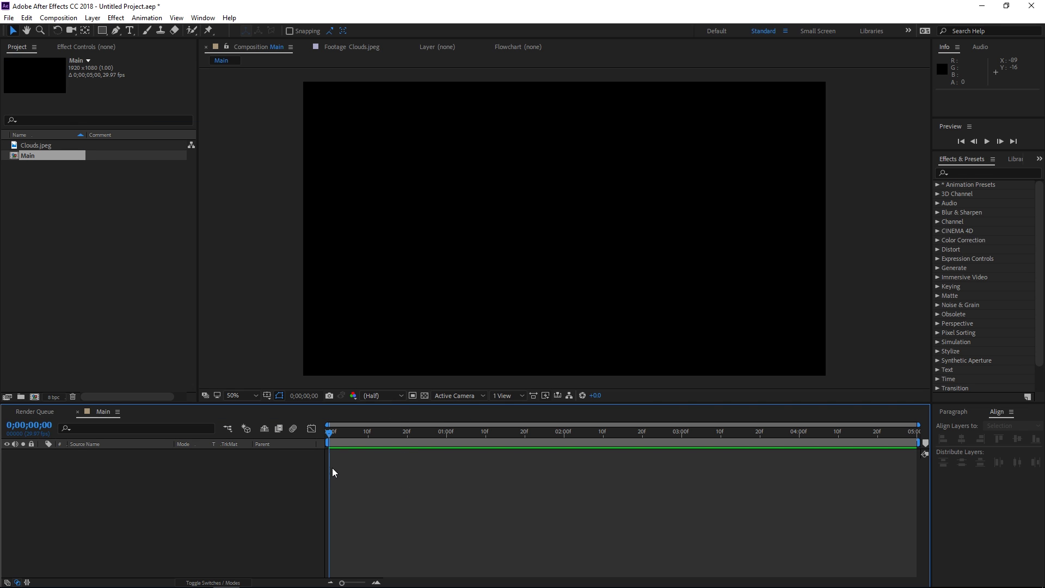
- Add Clouds.jpeg to the Main composition as a layer and scale it down proportionally to about 67%
{"action": "left_click", "coordinate": [31, 146]}
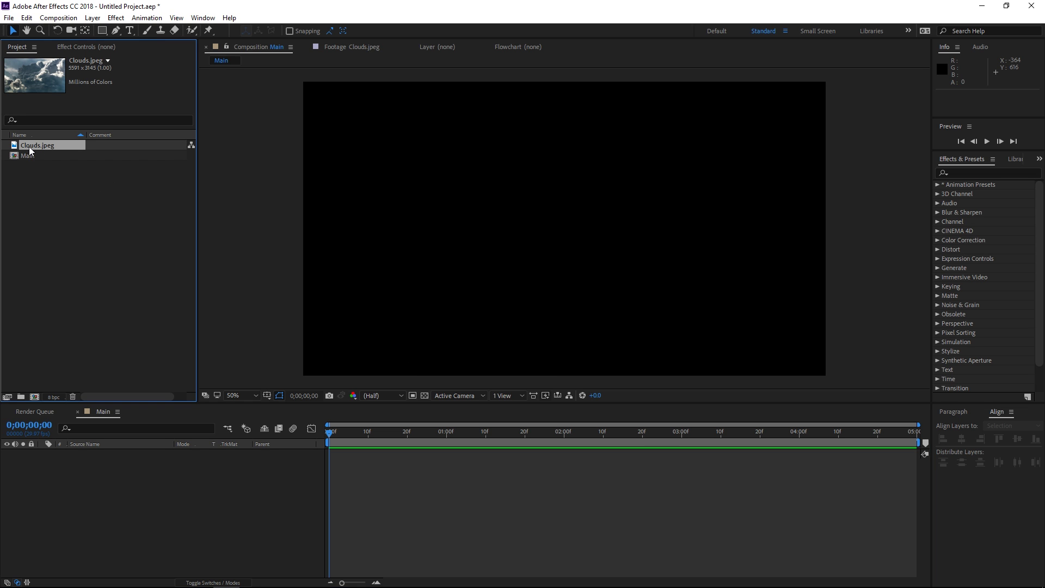
{"action": "left_click_drag", "start_coordinate": [22, 146], "coordinate": [247, 464]}
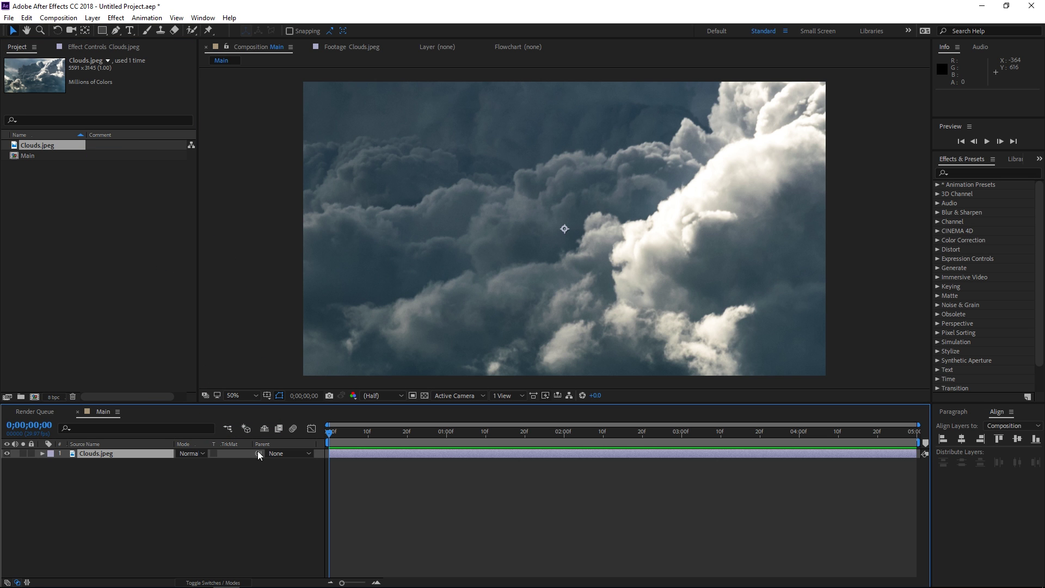
{"action": "key", "text": "comma"}
{"action": "key", "text": "comma"}
{"action": "key", "text": "comma"}
{"action": "key", "text": "comma"}
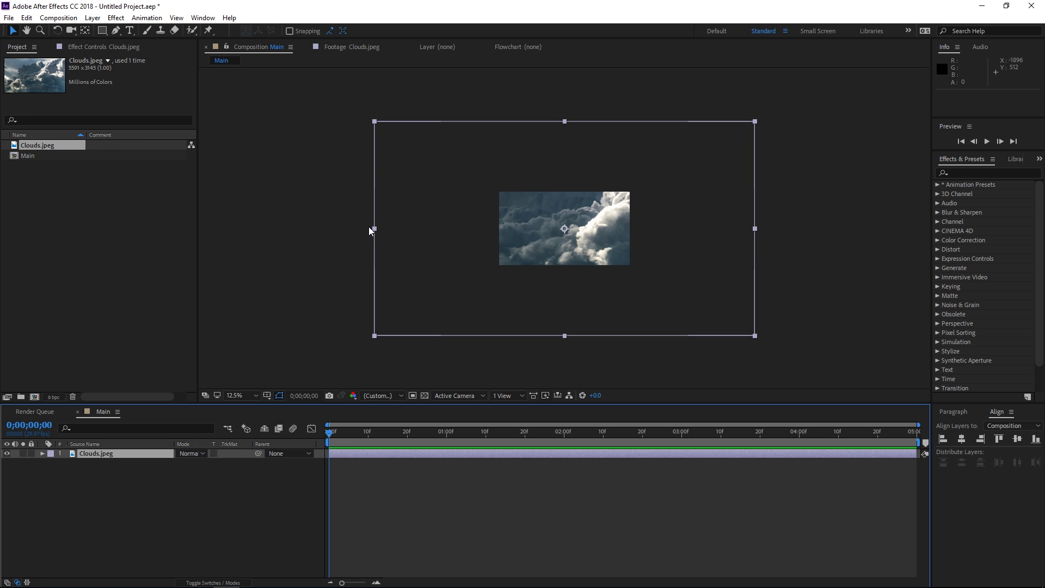
{"action": "left_click_drag", "start_coordinate": [372, 228], "coordinate": [437, 228]}
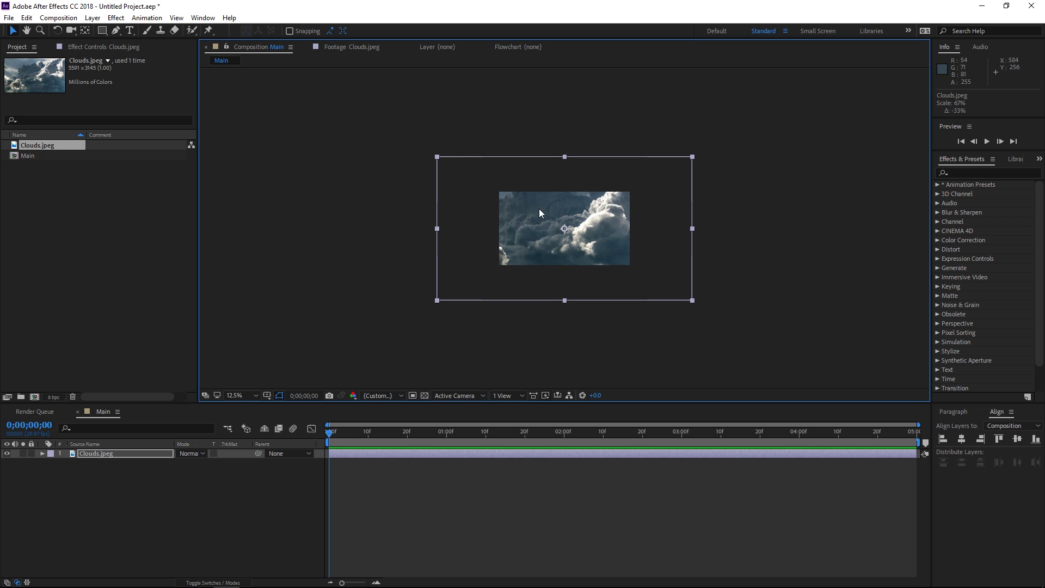
{"action": "left_click", "coordinate": [240, 396]}
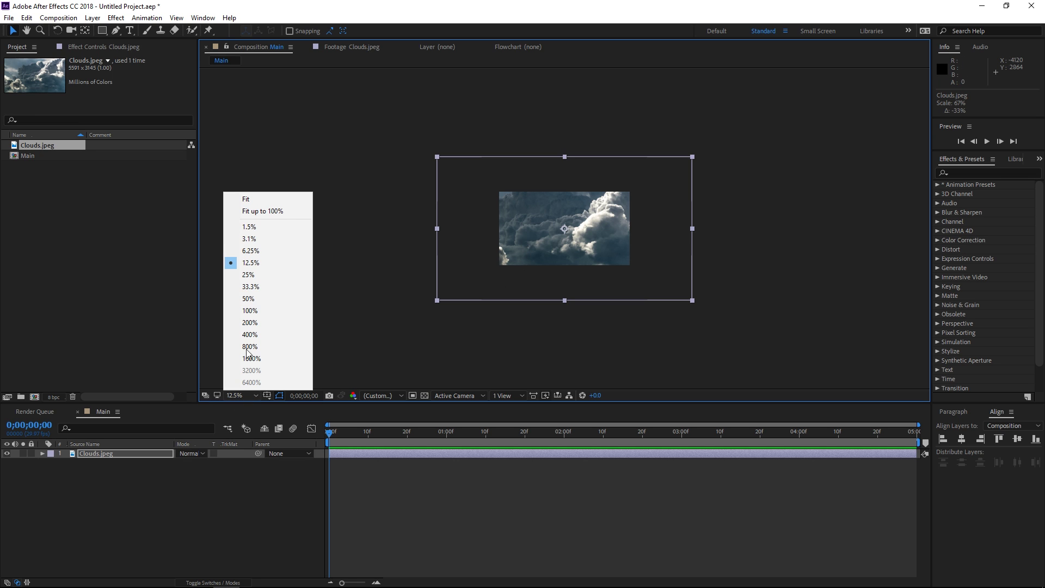
{"action": "left_click", "coordinate": [270, 200]}
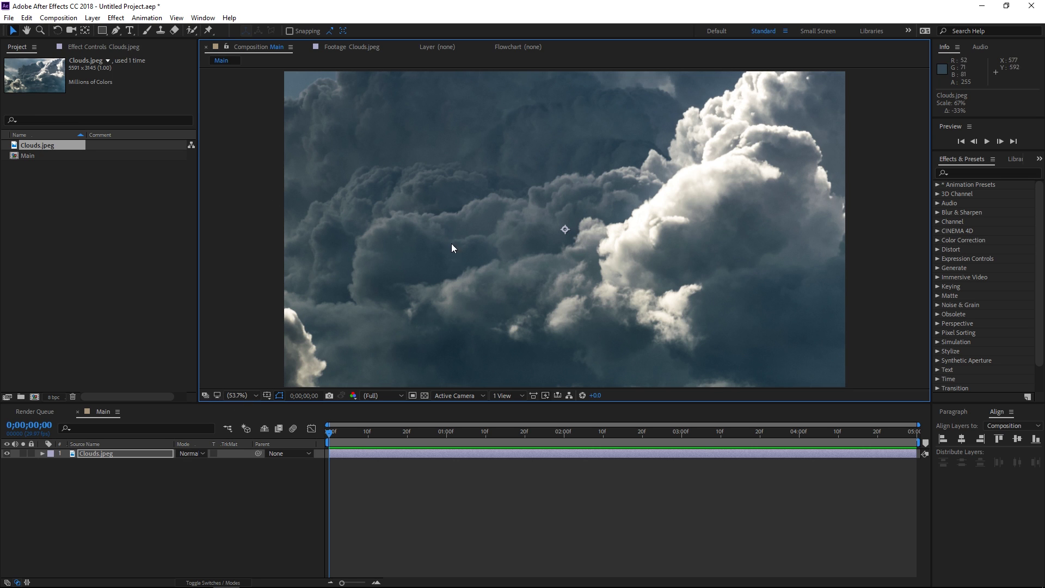
- Draw a wide elliptical mask around the middle of the Clouds.jpeg layer and set its mask feather to 600 pixels
{"action": "left_click_drag", "start_coordinate": [102, 29], "coordinate": [135, 57]}
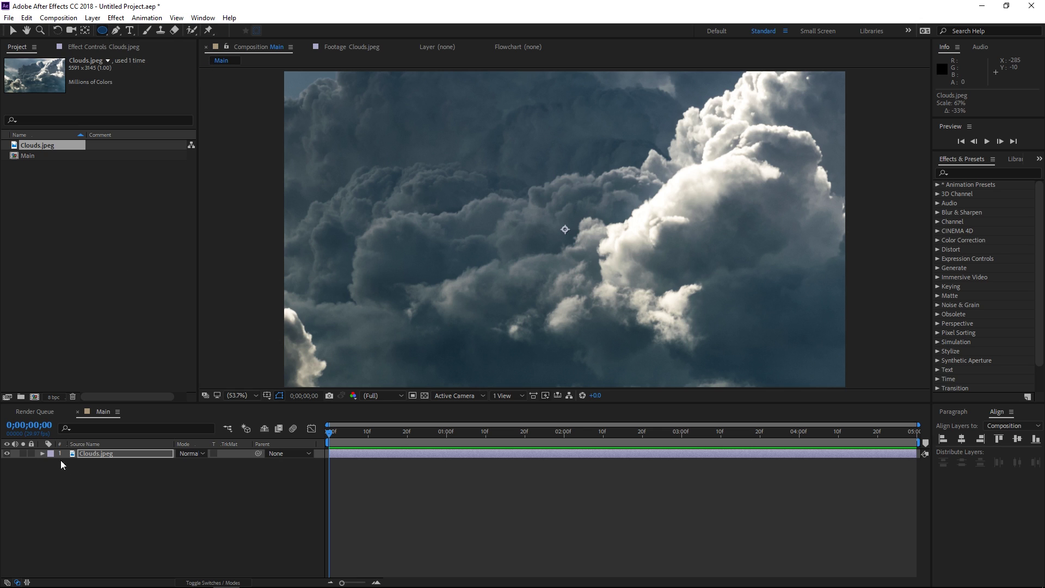
{"action": "left_click", "coordinate": [103, 453]}
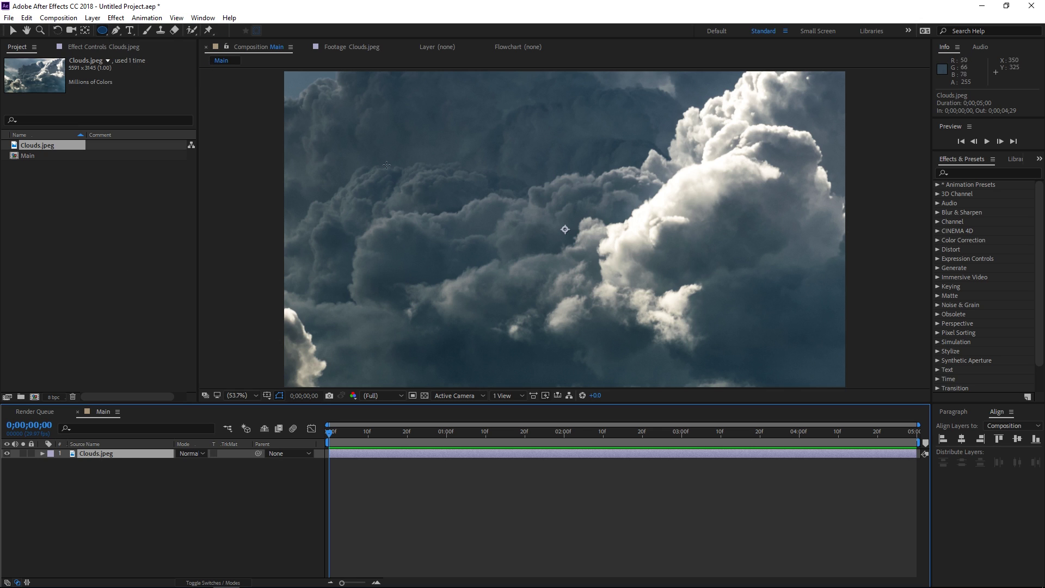
{"action": "left_click_drag", "start_coordinate": [369, 142], "coordinate": [766, 312]}
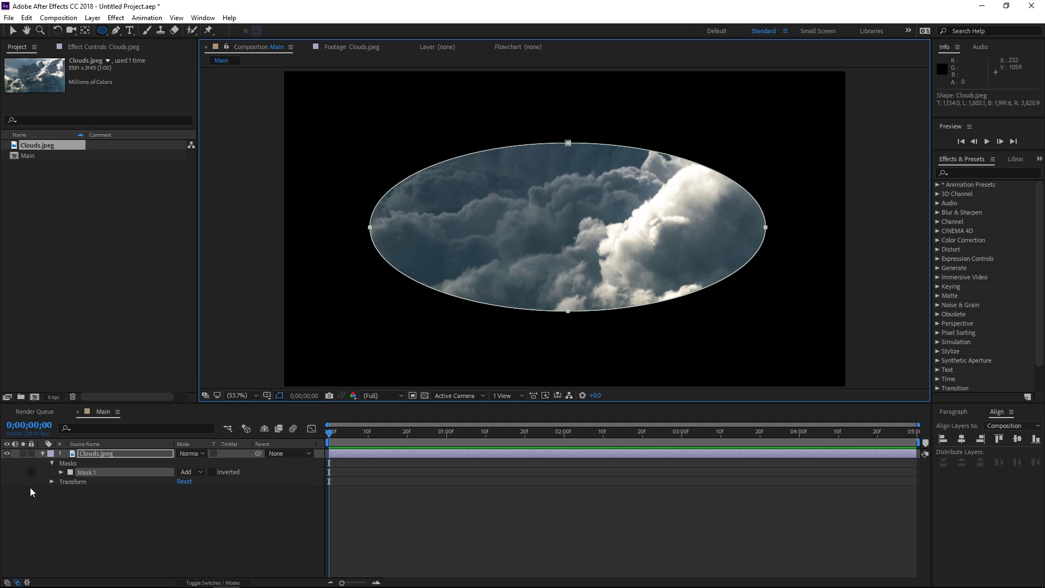
{"action": "left_click", "coordinate": [61, 472]}
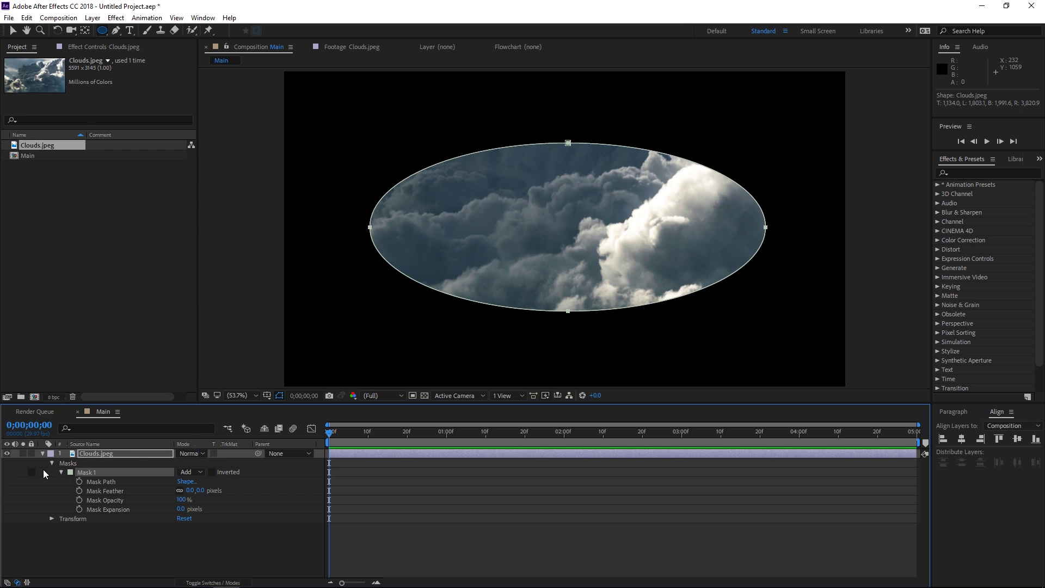
{"action": "left_click", "coordinate": [199, 490]}
{"action": "type", "text": "600"}
{"action": "key", "text": "Return"}
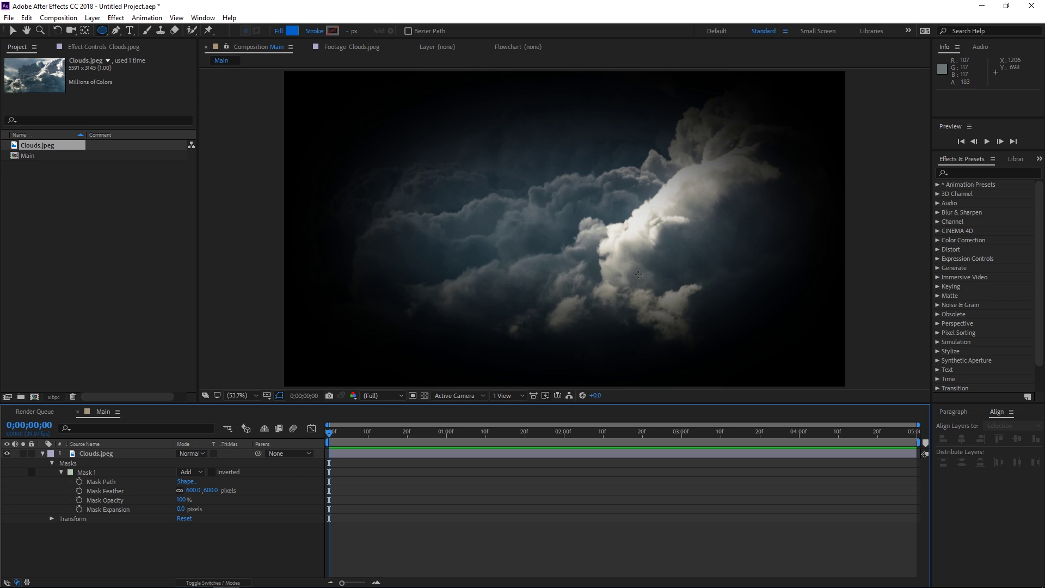
- Find the Tint effect and apply it to the Clouds.jpeg layer
{"action": "left_click", "coordinate": [963, 173]}
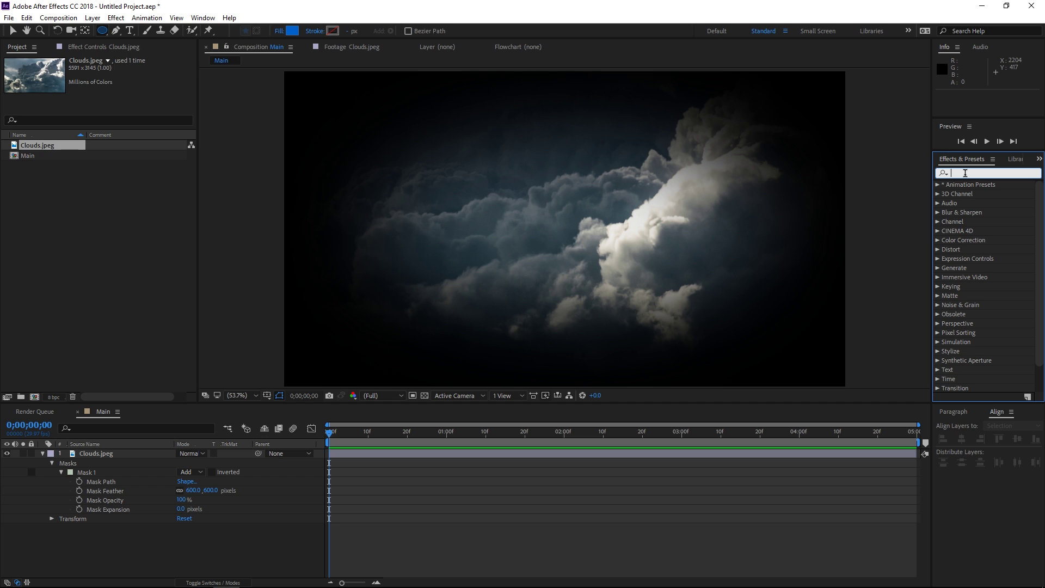
{"action": "type", "text": "tint"}
{"action": "left_click", "coordinate": [976, 223]}
{"action": "left_click_drag", "start_coordinate": [975, 225], "coordinate": [553, 227]}
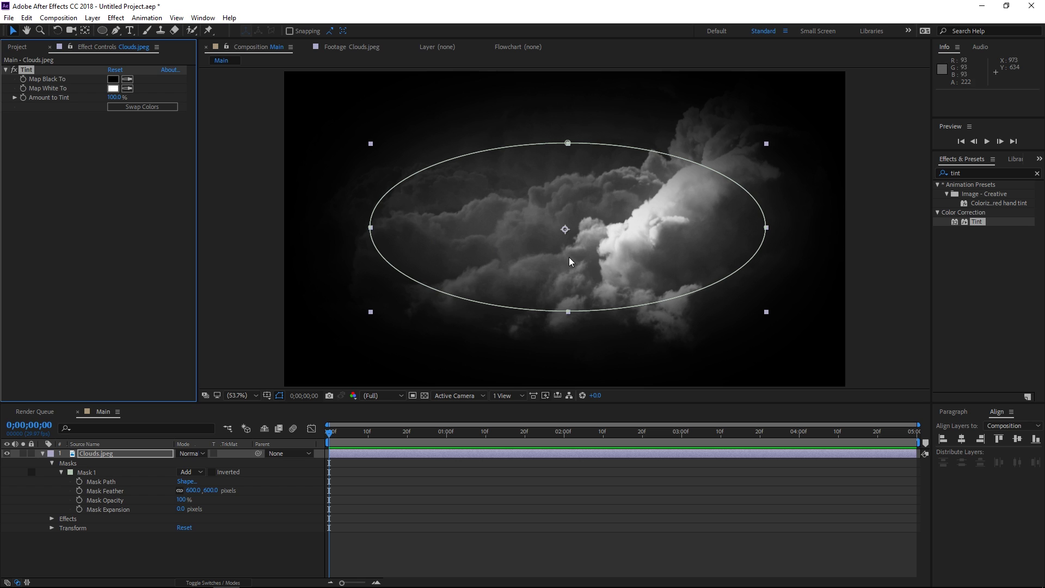
{"action": "left_click", "coordinate": [1038, 173]}
- Set the Clouds.jpeg layer's opacity to 50% and collapse its properties
{"action": "left_click", "coordinate": [114, 455]}
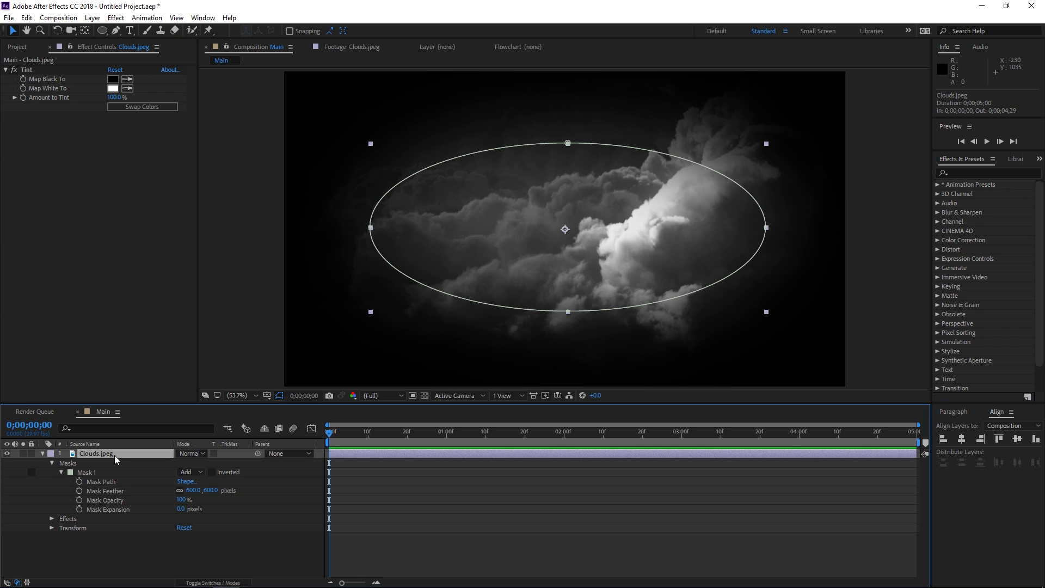
{"action": "key", "text": "t"}
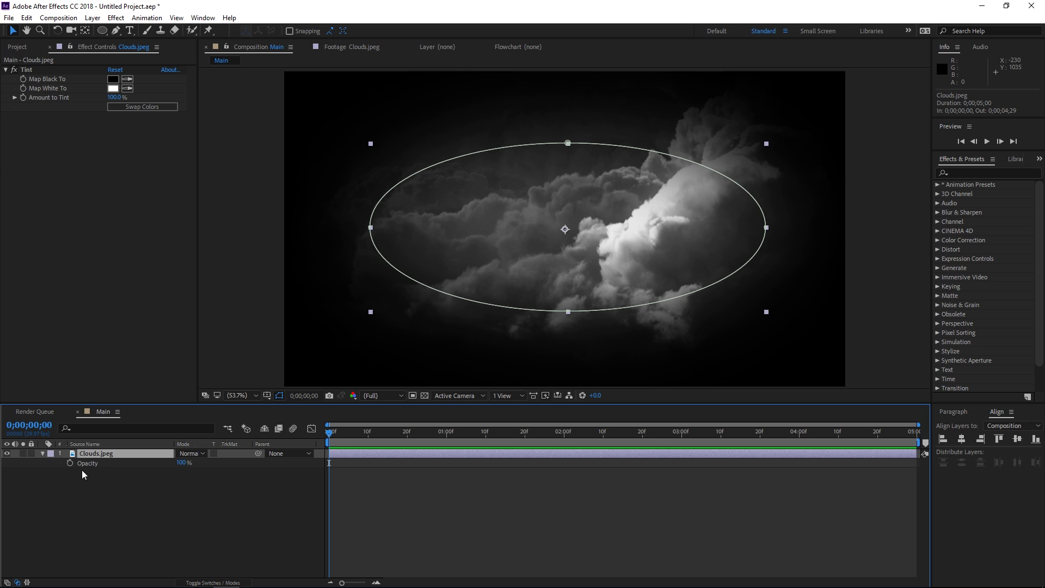
{"action": "left_click", "coordinate": [178, 464]}
{"action": "type", "text": "50"}
{"action": "left_click", "coordinate": [171, 504]}
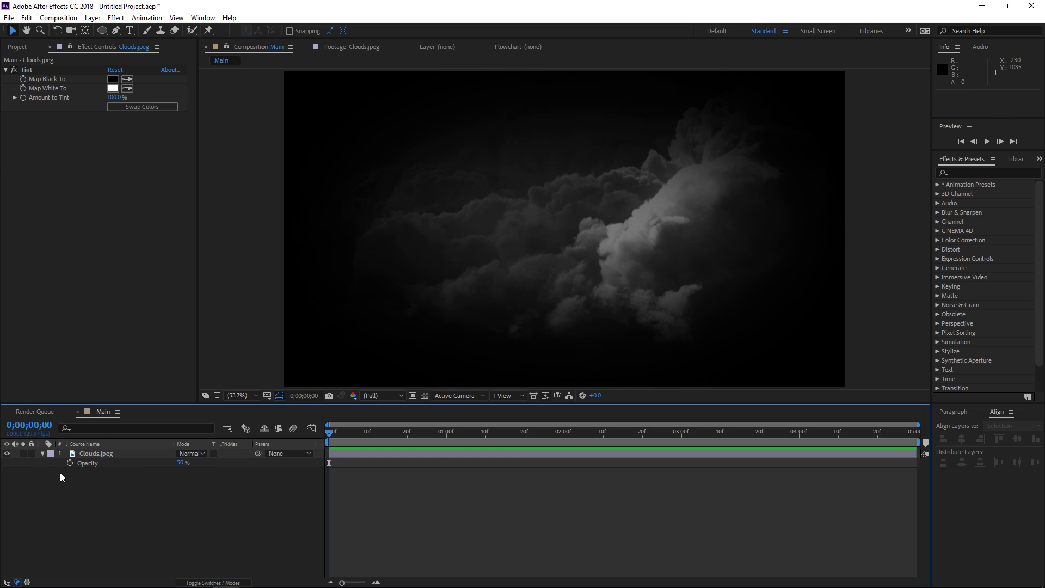
{"action": "left_click", "coordinate": [43, 454]}
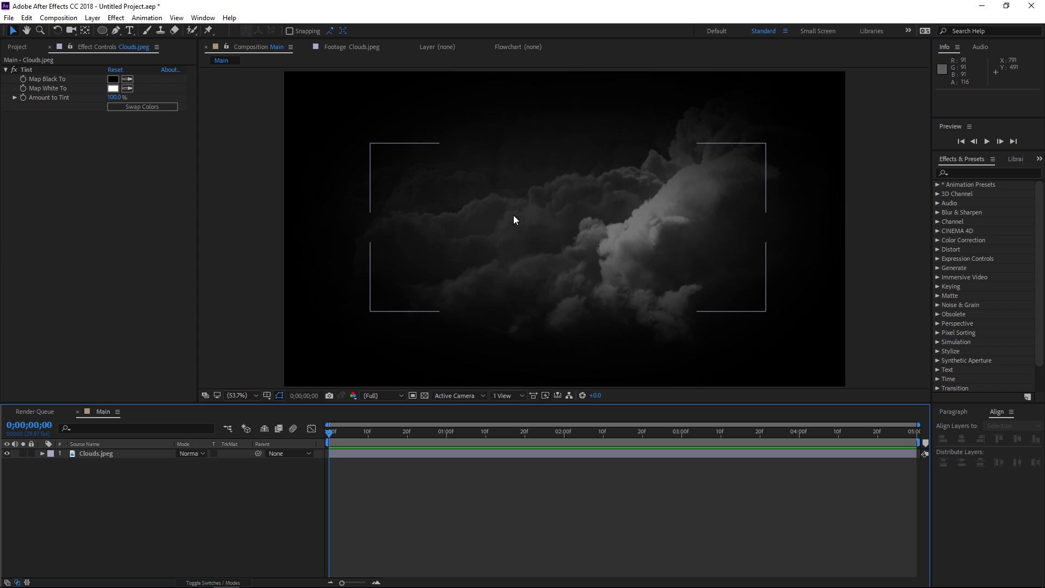
- Create a second 1920 x 1080, five-second composition named Text
{"action": "left_click", "coordinate": [20, 51]}
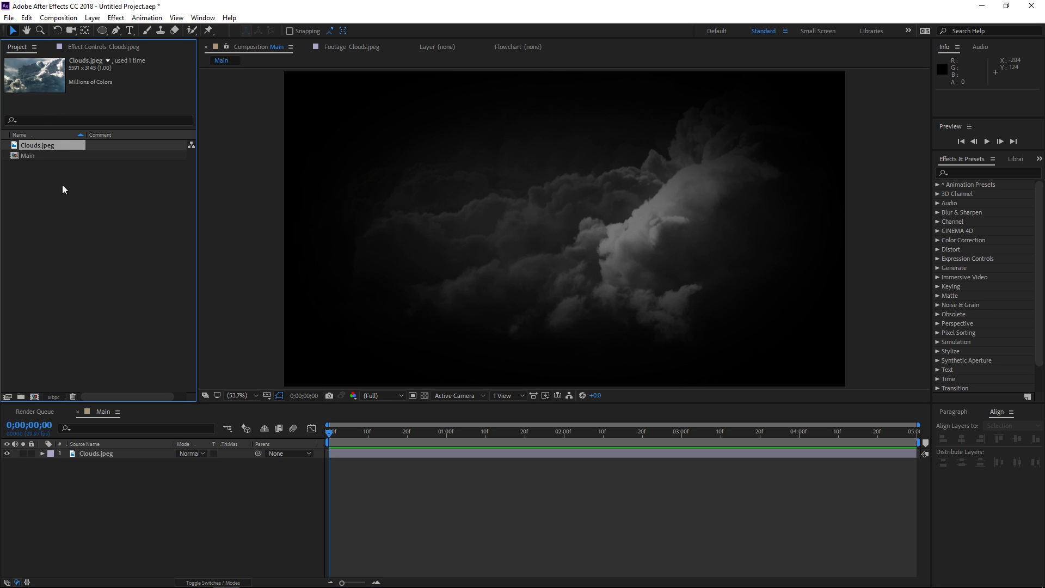
{"action": "left_click", "coordinate": [60, 228]}
{"action": "left_click", "coordinate": [34, 396]}
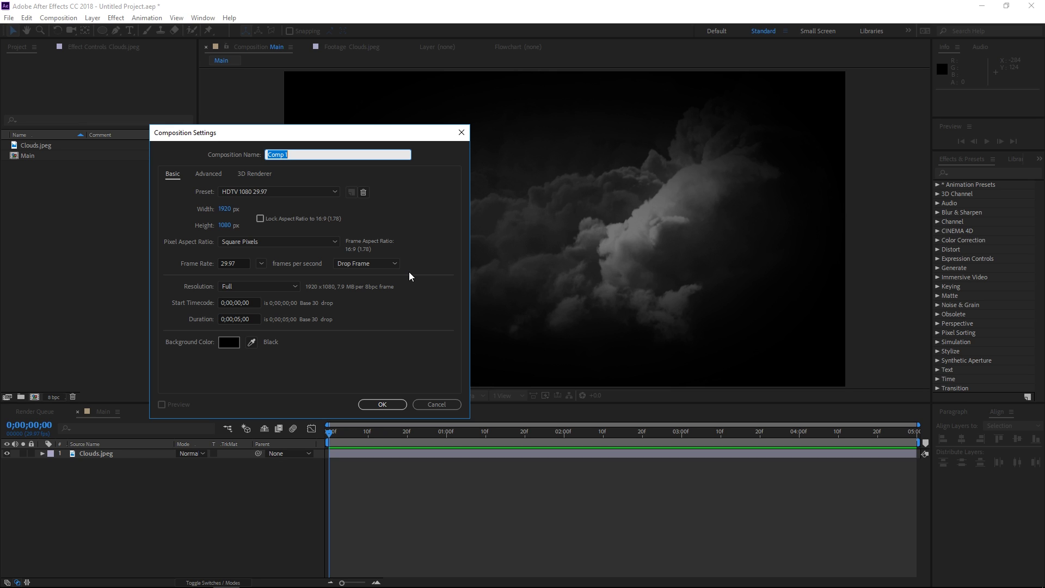
{"action": "type", "text": "Text"}
{"action": "key", "text": "Return"}
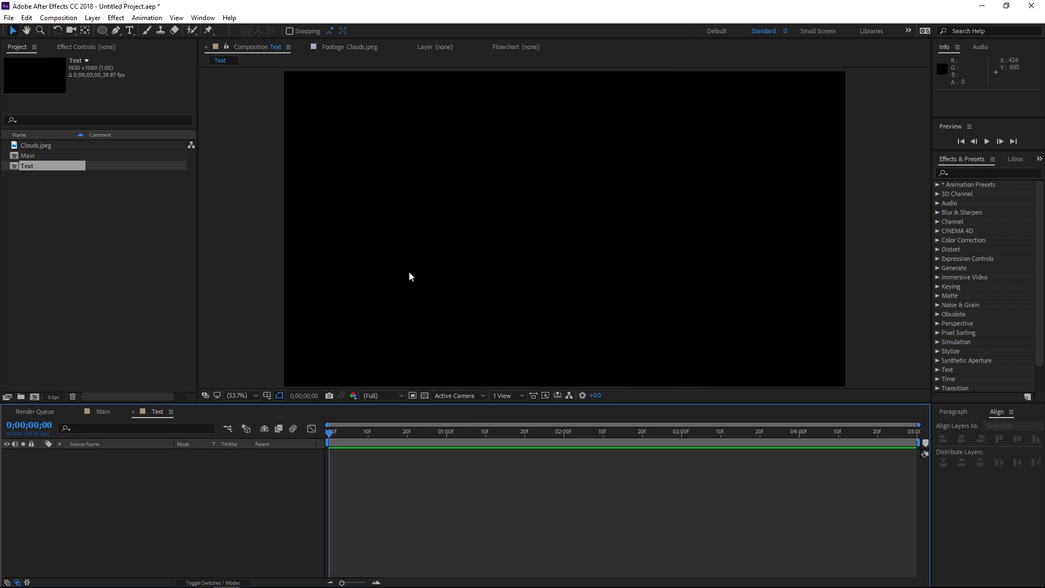
- Add the title STORM to the Text composition and center it horizontally and vertically in the frame
{"action": "left_click", "coordinate": [130, 30]}
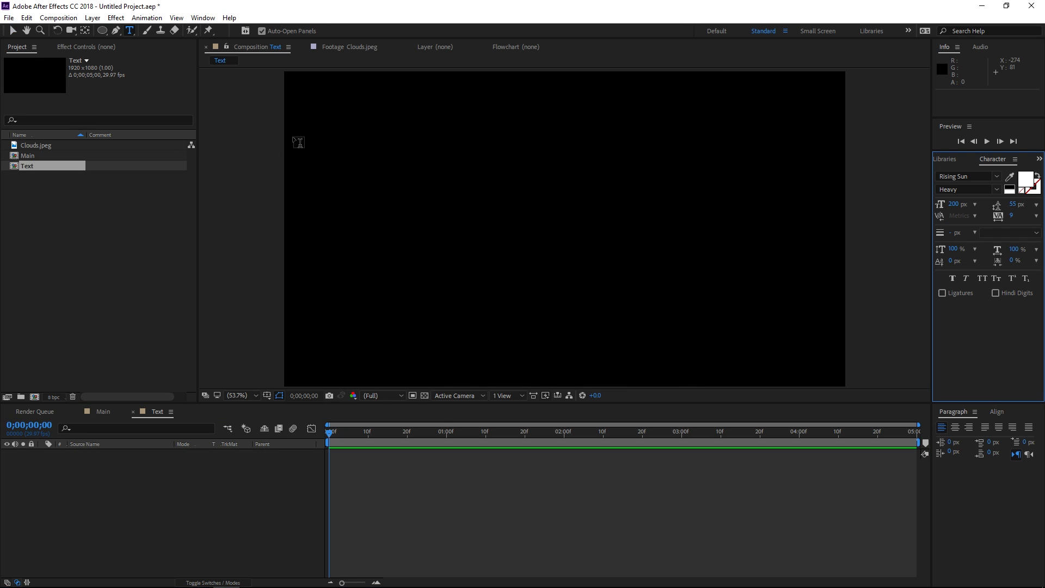
{"action": "left_click", "coordinate": [489, 253]}
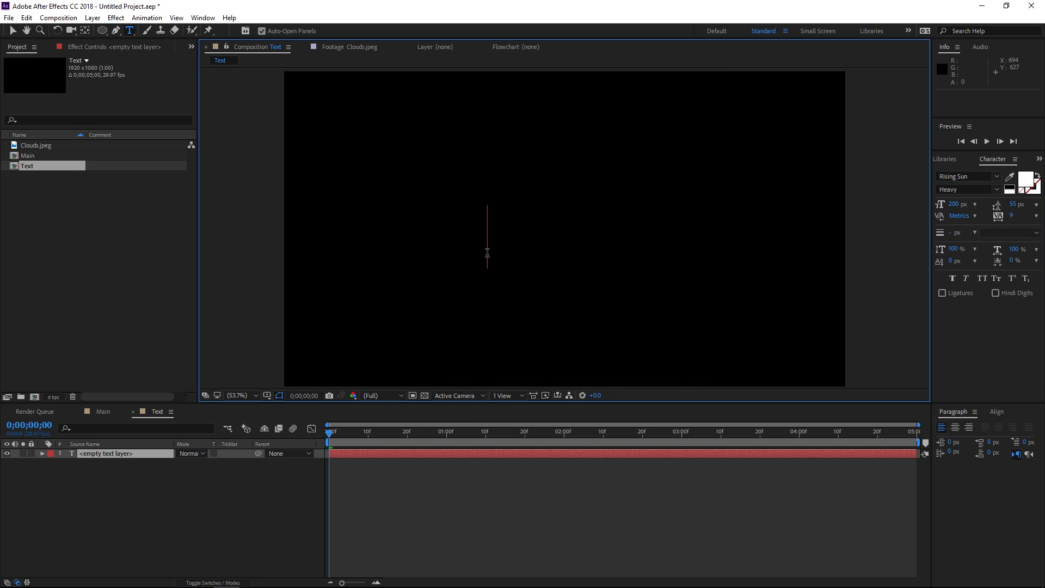
{"action": "type", "text": "STORM"}
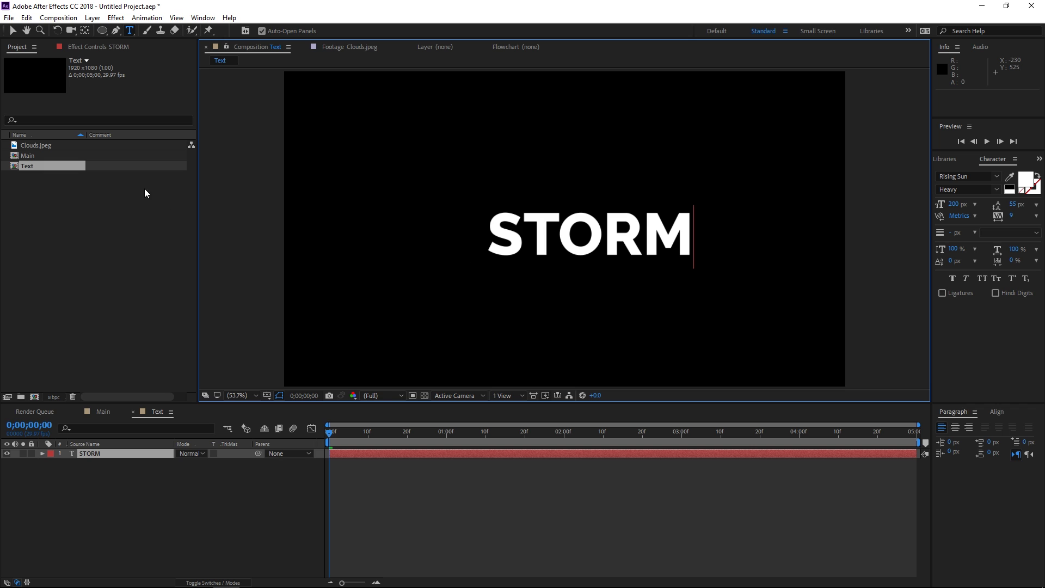
{"action": "left_click", "coordinate": [13, 31]}
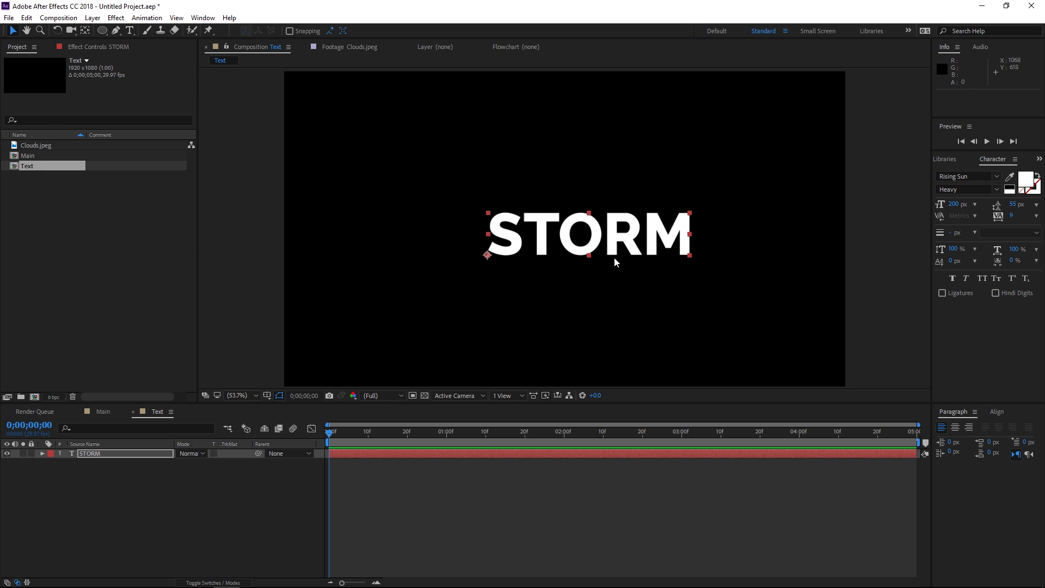
{"action": "left_click", "coordinate": [997, 412]}
{"action": "left_click", "coordinate": [963, 439]}
{"action": "left_click", "coordinate": [1018, 439]}
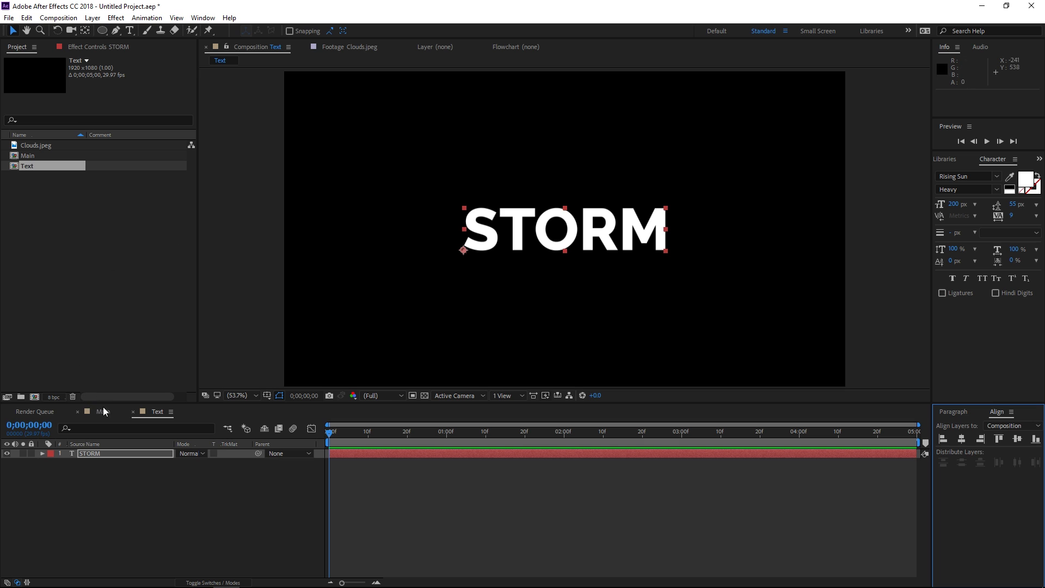
- Place the Text composition above Clouds.jpeg in the Main composition and give its layer the Cyan label color
{"action": "left_click", "coordinate": [103, 412]}
{"action": "left_click_drag", "start_coordinate": [24, 164], "coordinate": [123, 451]}
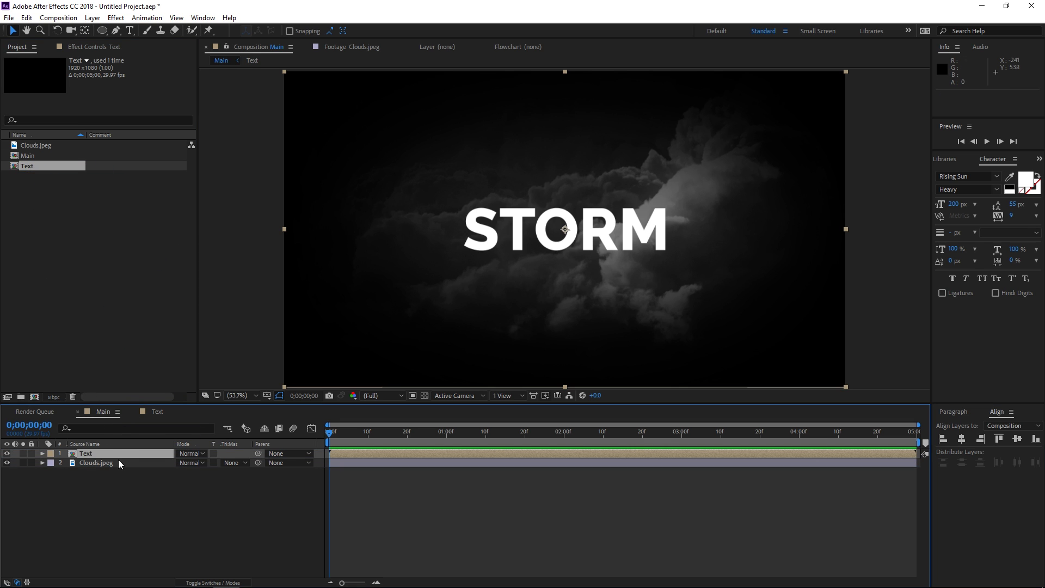
{"action": "left_click", "coordinate": [50, 453]}
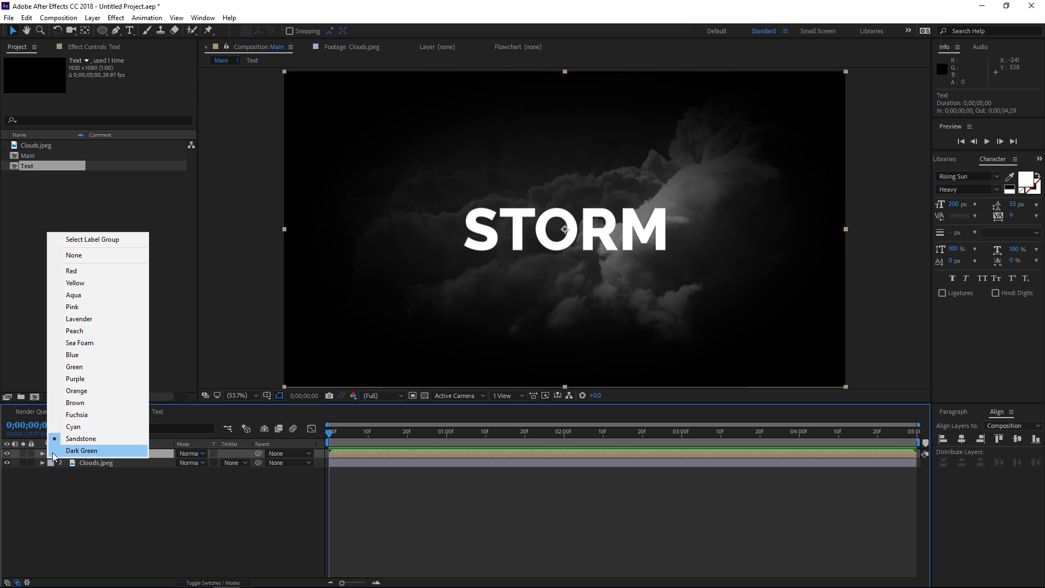
{"action": "left_click", "coordinate": [73, 426]}
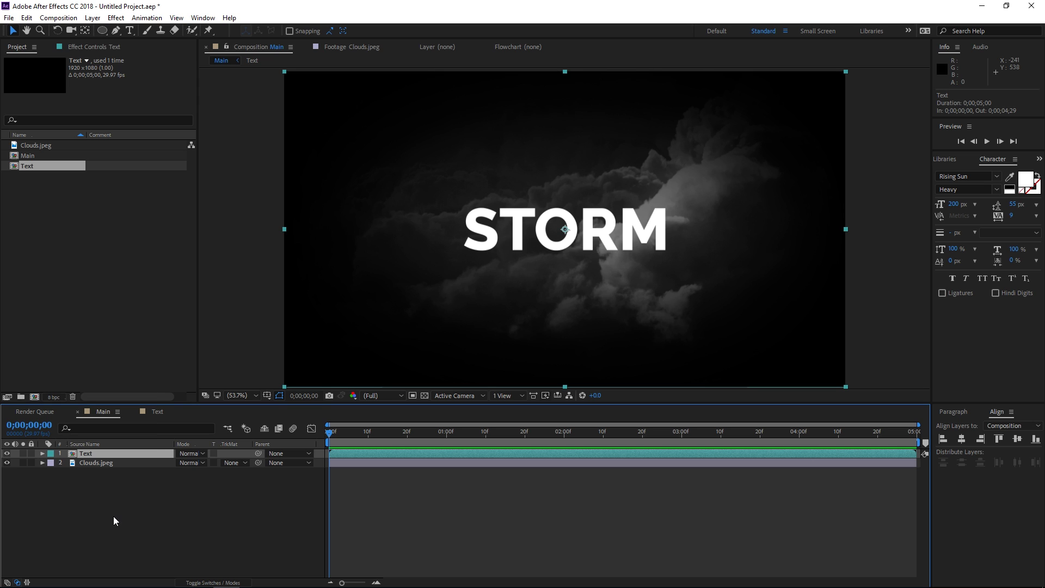
{"action": "left_click", "coordinate": [113, 521]}
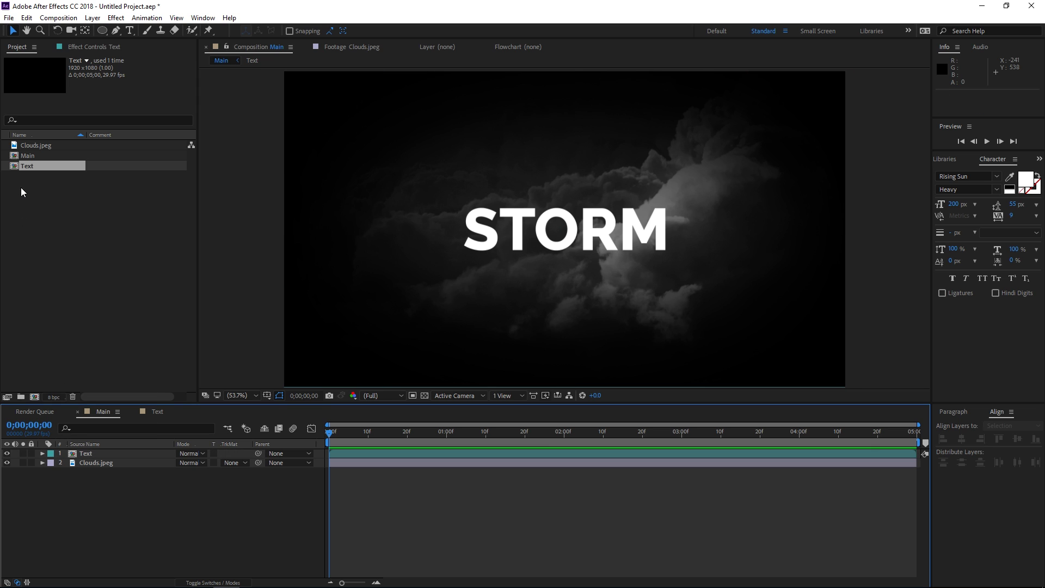
- Duplicate the Text composition in the project and rename the copy Lightning
{"action": "left_click", "coordinate": [39, 163]}
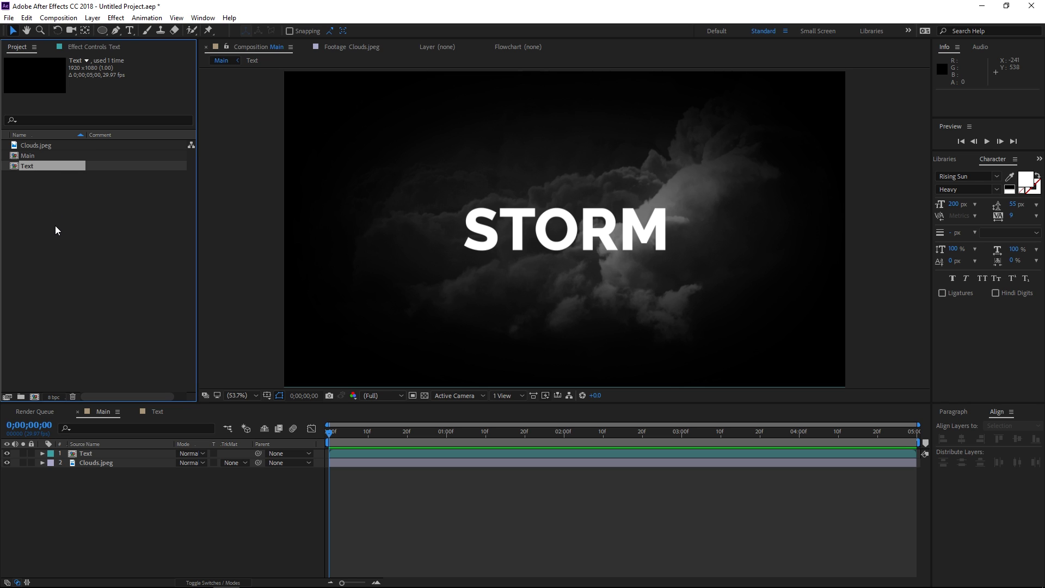
{"action": "key", "text": "ctrl+d"}
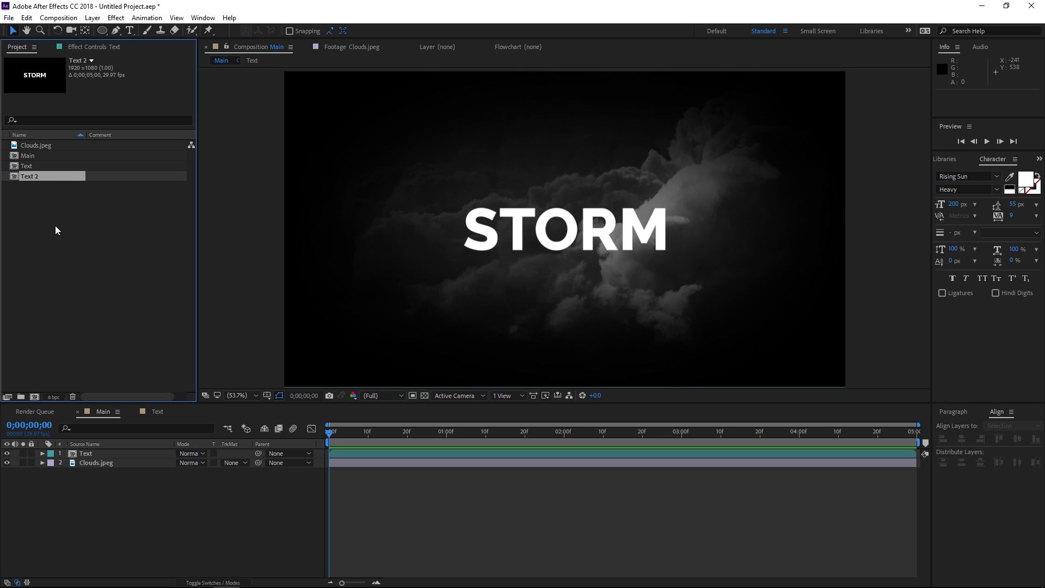
{"action": "right_click", "coordinate": [37, 178]}
{"action": "left_click", "coordinate": [71, 356]}
{"action": "type", "text": "Lightning"}
{"action": "key", "text": "Return"}
- Place the Lightning composition above the Text layer in Main and give it the Orange label color
{"action": "left_click_drag", "start_coordinate": [43, 157], "coordinate": [129, 456]}
{"action": "left_click", "coordinate": [50, 453]}
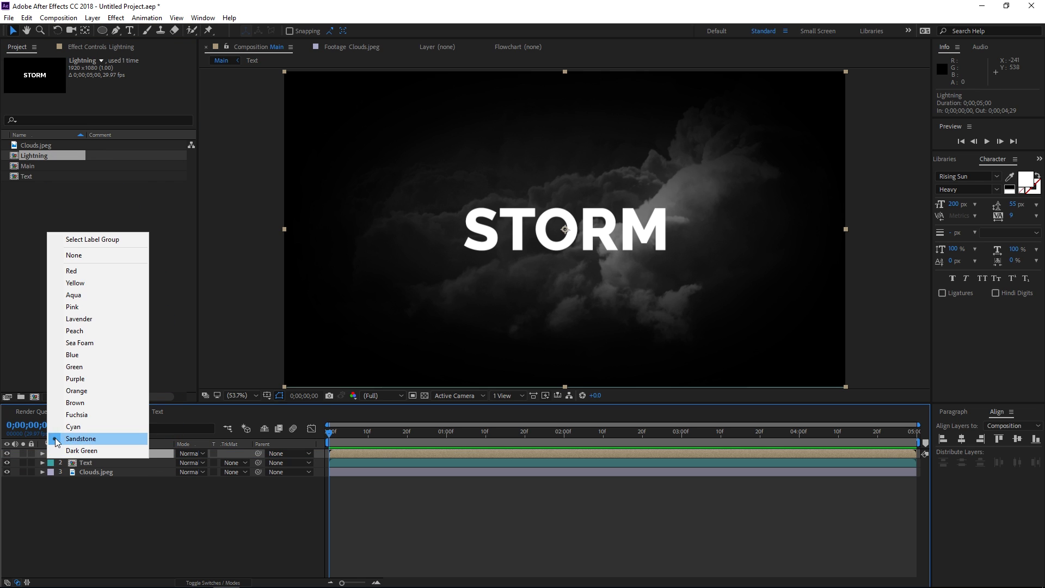
{"action": "left_click", "coordinate": [75, 391]}
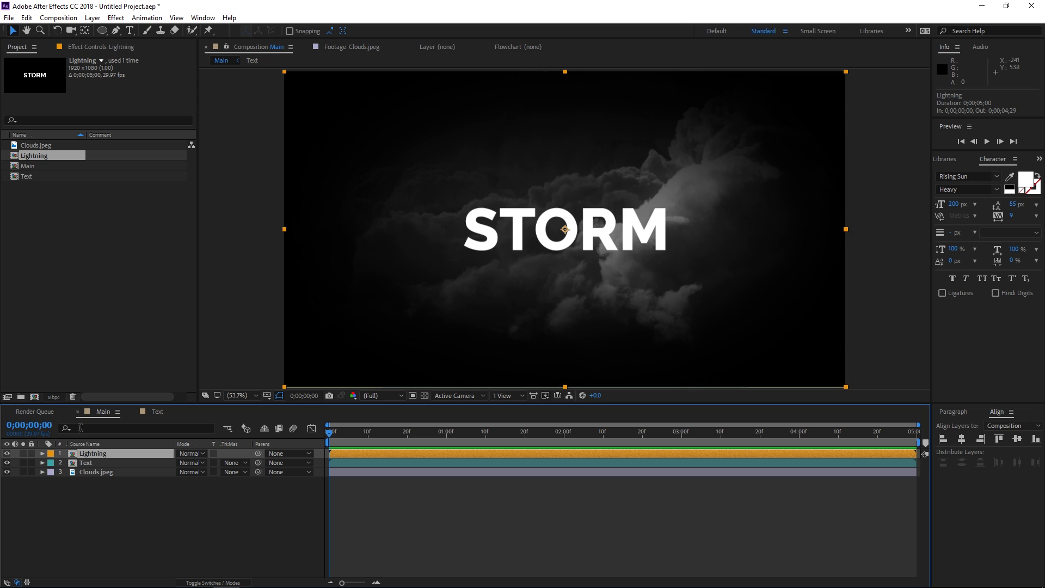
- Open the Lightning composition and turn its STORM text layer into a guide layer
{"action": "double_click", "coordinate": [104, 454]}
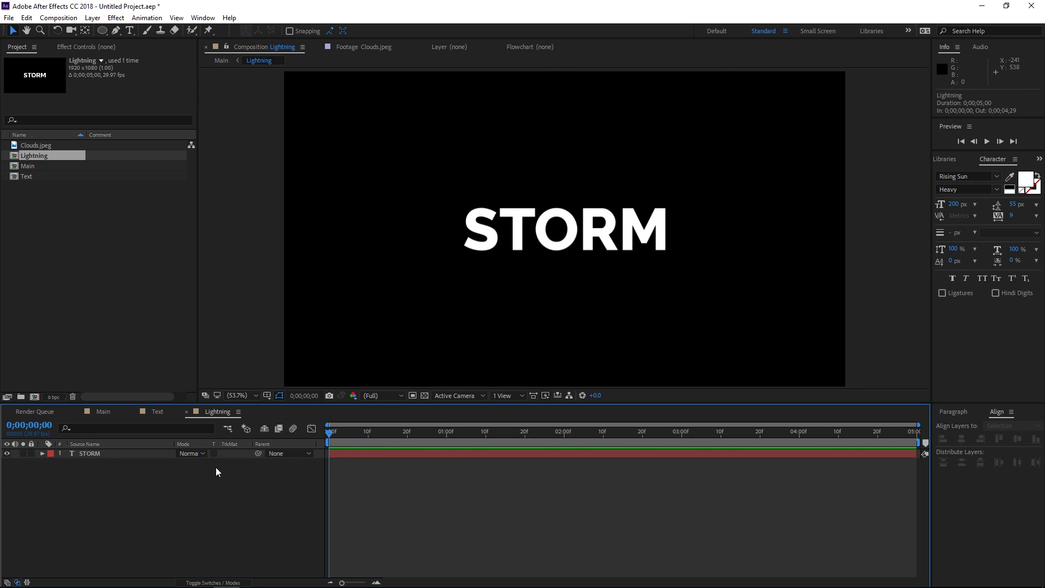
{"action": "left_click", "coordinate": [92, 453]}
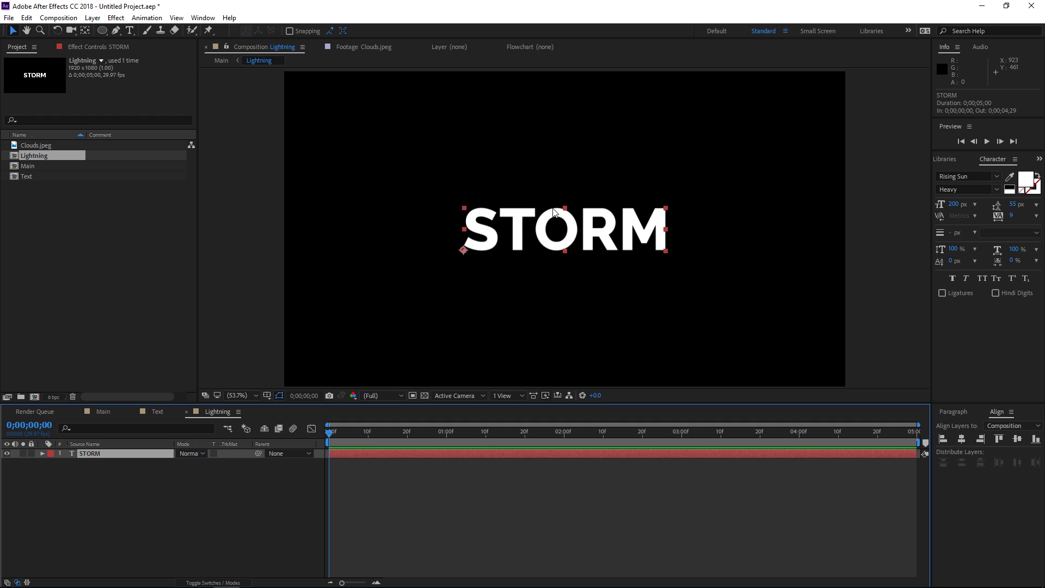
{"action": "right_click", "coordinate": [117, 454]}
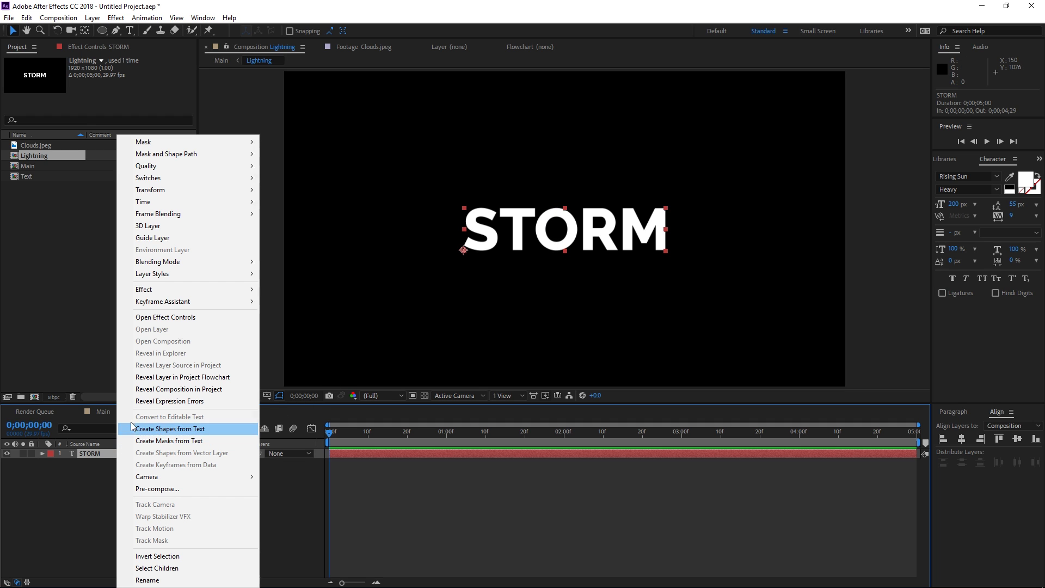
{"action": "left_click", "coordinate": [151, 238]}
- Temporarily hide the Text layer in Main to check how the Lightning layer renders, and return to the Lightning composition
{"action": "left_click", "coordinate": [103, 412]}
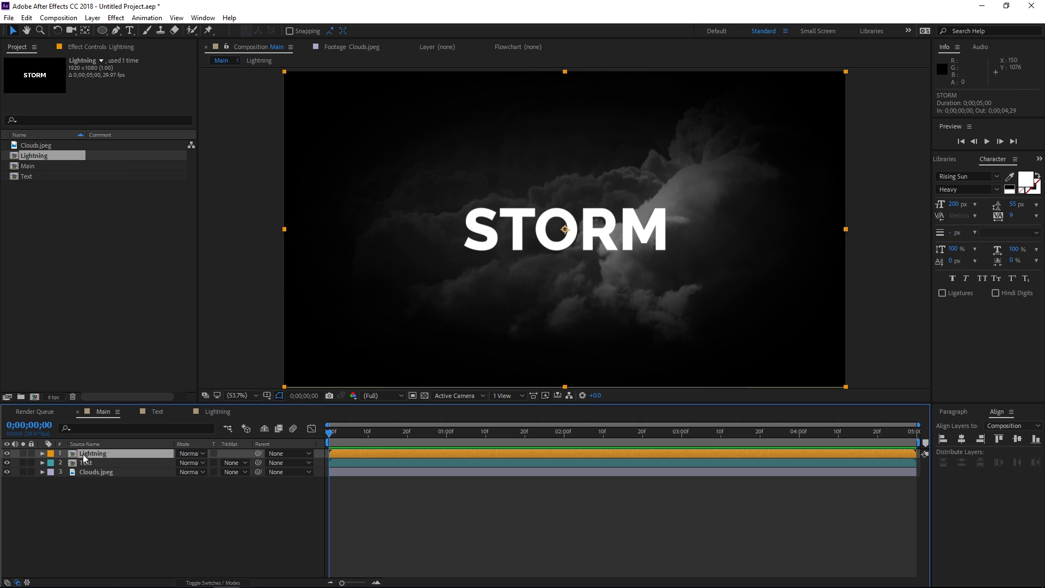
{"action": "left_click", "coordinate": [84, 462]}
{"action": "left_click", "coordinate": [7, 463]}
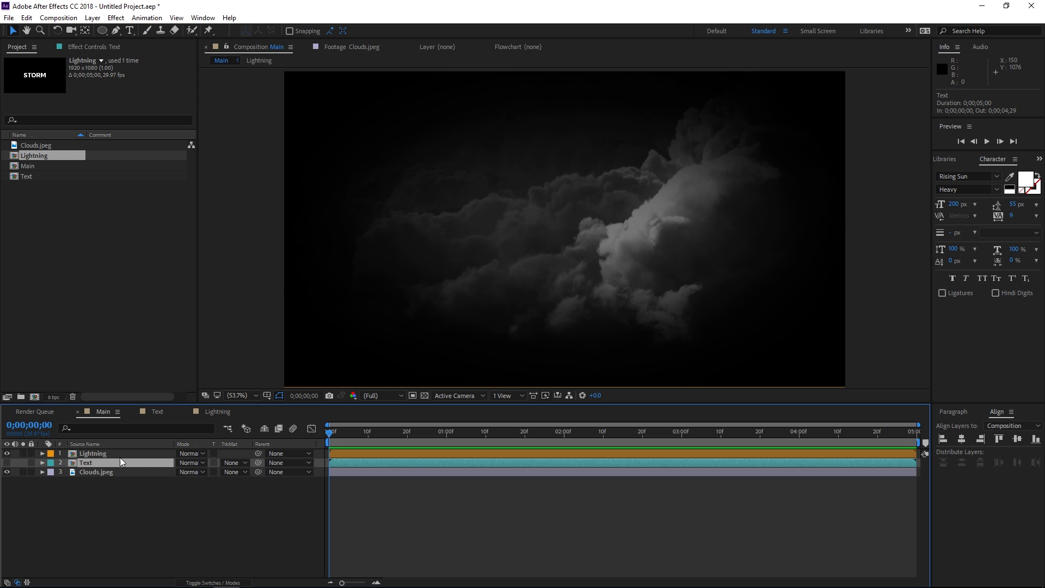
{"action": "left_click", "coordinate": [99, 454]}
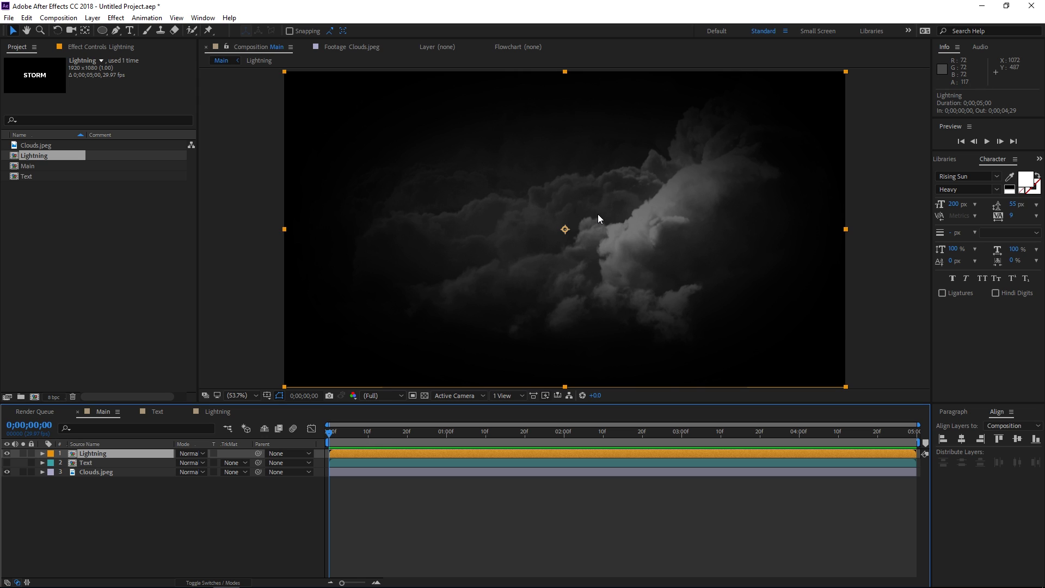
{"action": "left_click", "coordinate": [6, 463]}
{"action": "left_click", "coordinate": [194, 414]}
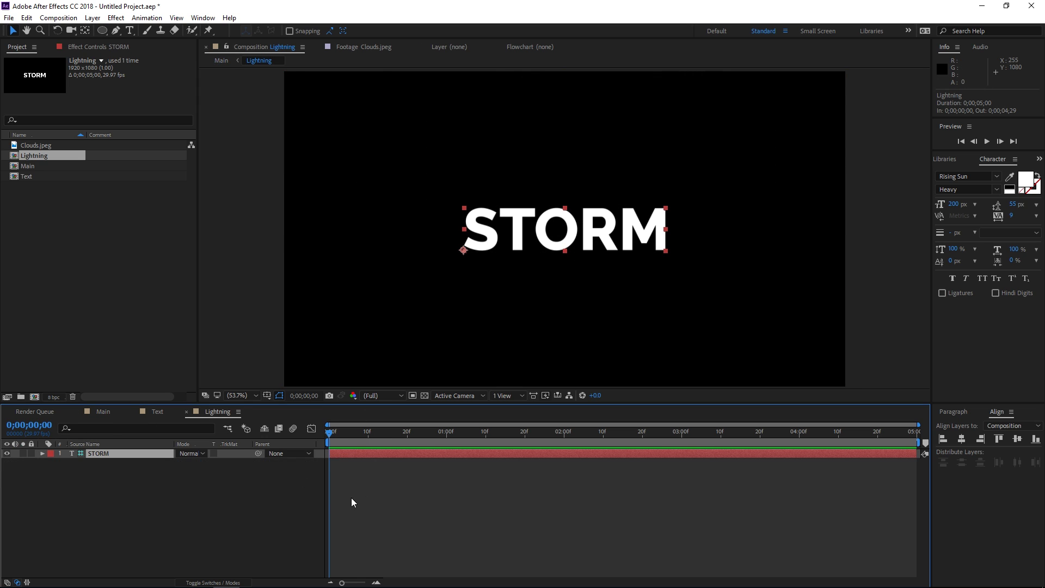
- Create a white 1920 x 1080 solid named Lightning above the STORM layer and trim its out point to 0;00;00;07
{"action": "left_click", "coordinate": [139, 504]}
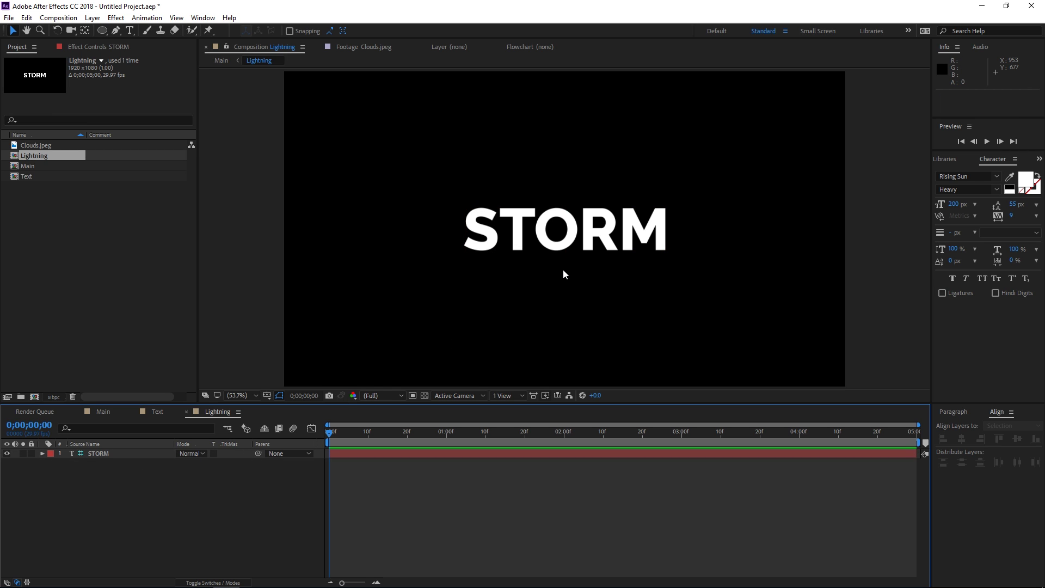
{"action": "right_click", "coordinate": [186, 519]}
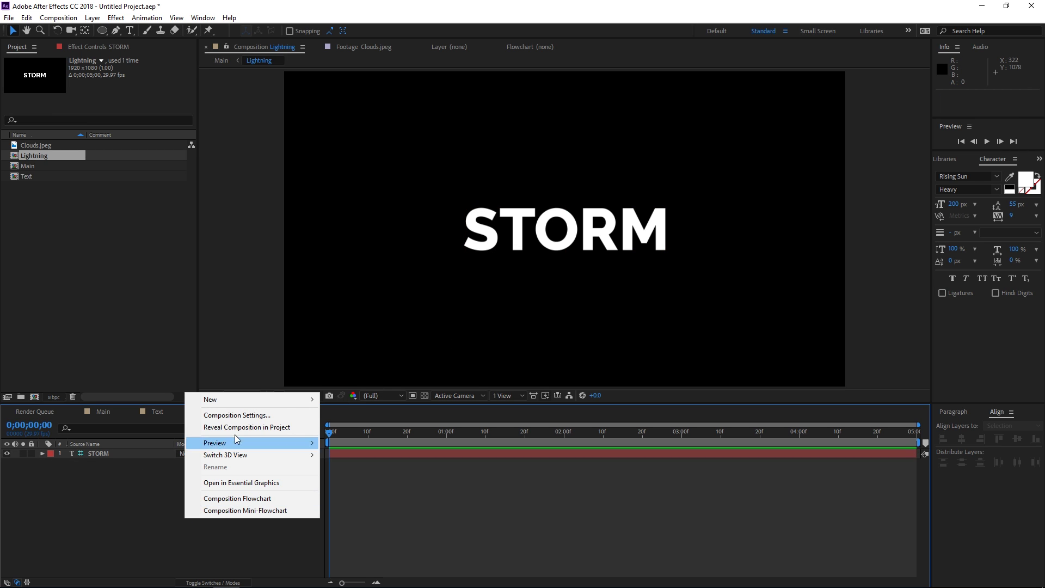
{"action": "mouse_move", "coordinate": [273, 400]}
{"action": "left_click", "coordinate": [345, 427]}
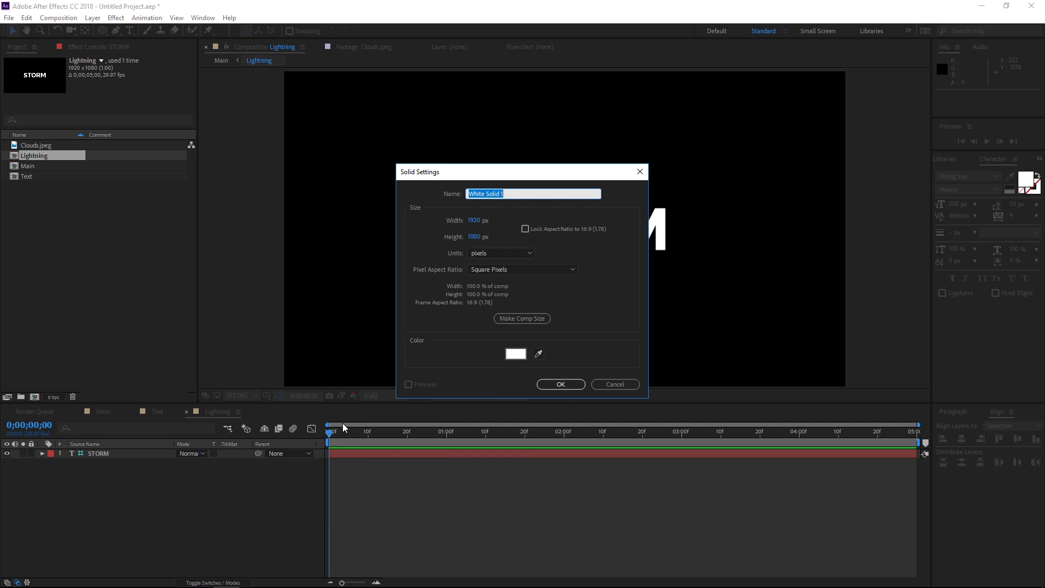
{"action": "type", "text": "Lightning"}
{"action": "key", "text": "Return"}
{"action": "left_click", "coordinate": [362, 436]}
{"action": "left_click_drag", "start_coordinate": [917, 453], "coordinate": [360, 447]}
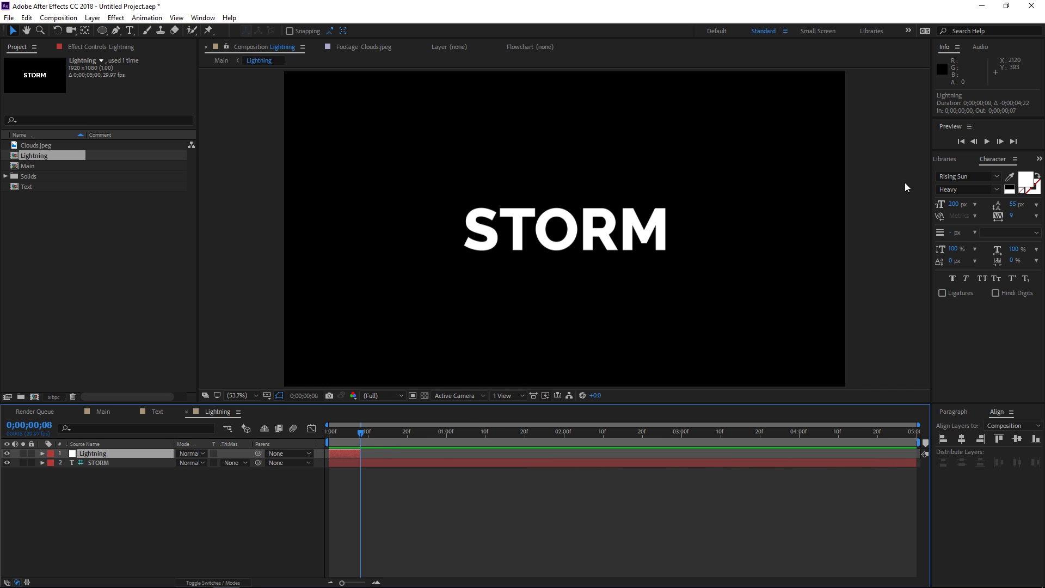
- Find the Advanced Lightning effect and apply it to the Lightning solid
{"action": "left_click", "coordinate": [1040, 159]}
{"action": "left_click", "coordinate": [1013, 172]}
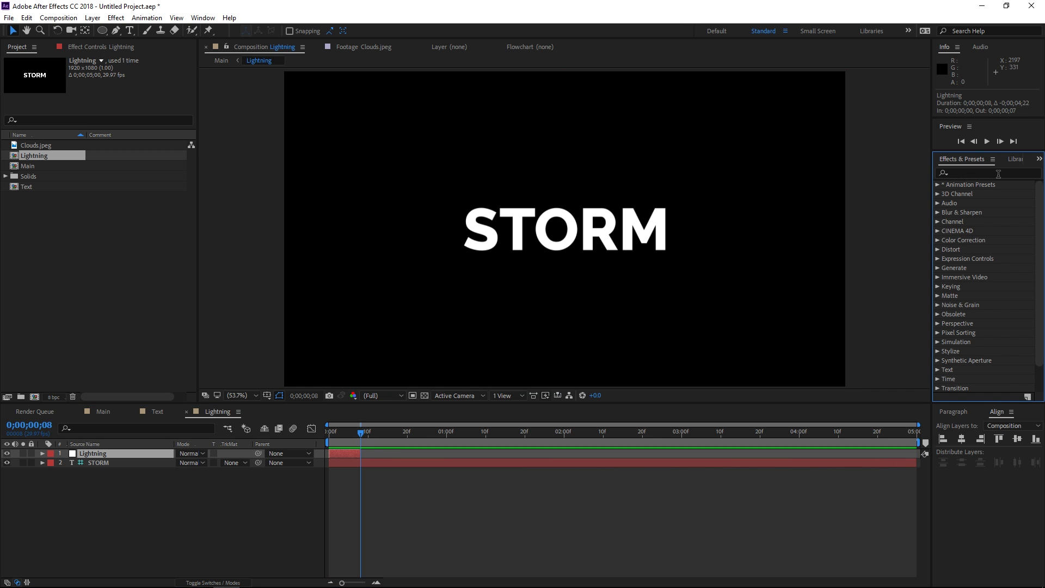
{"action": "left_click", "coordinate": [998, 174]}
{"action": "type", "text": "adva"}
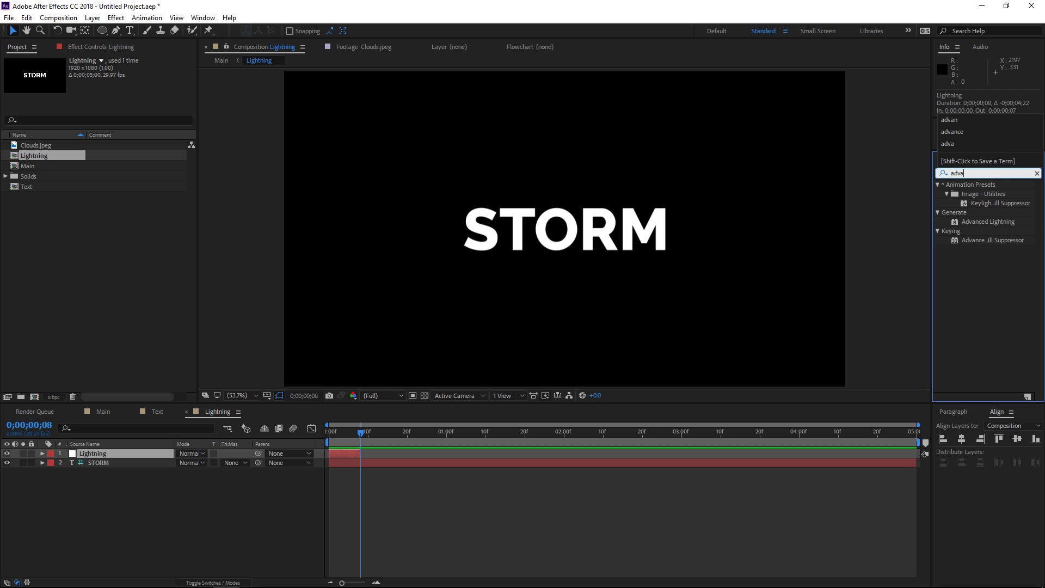
{"action": "left_click", "coordinate": [986, 219]}
{"action": "left_click_drag", "start_coordinate": [1004, 223], "coordinate": [348, 455]}
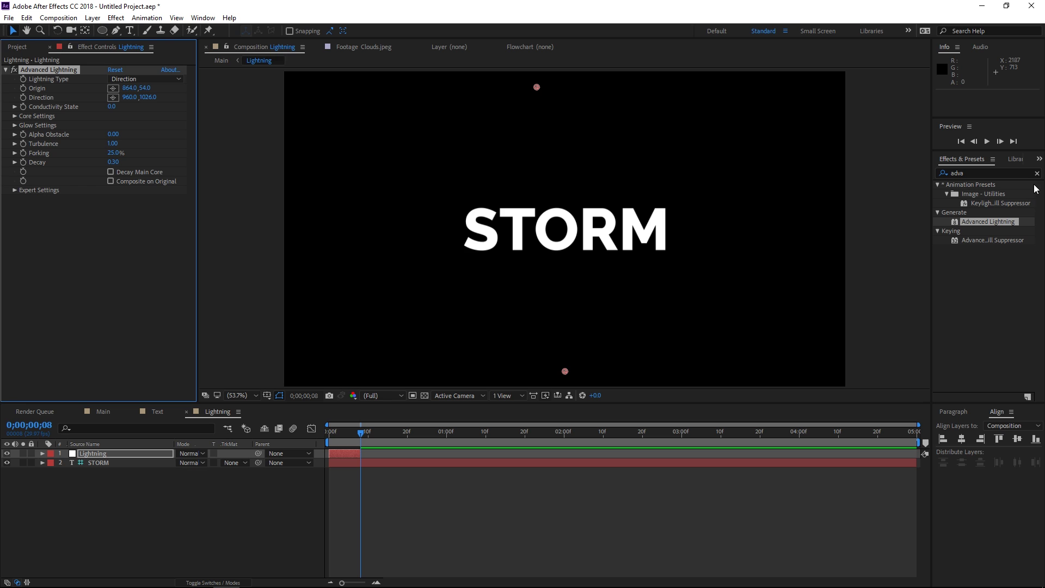
{"action": "left_click", "coordinate": [1038, 173]}
- Set the Advanced Lightning type to Two-Way Strike and its Glow Opacity to 0%
{"action": "left_click", "coordinate": [345, 433]}
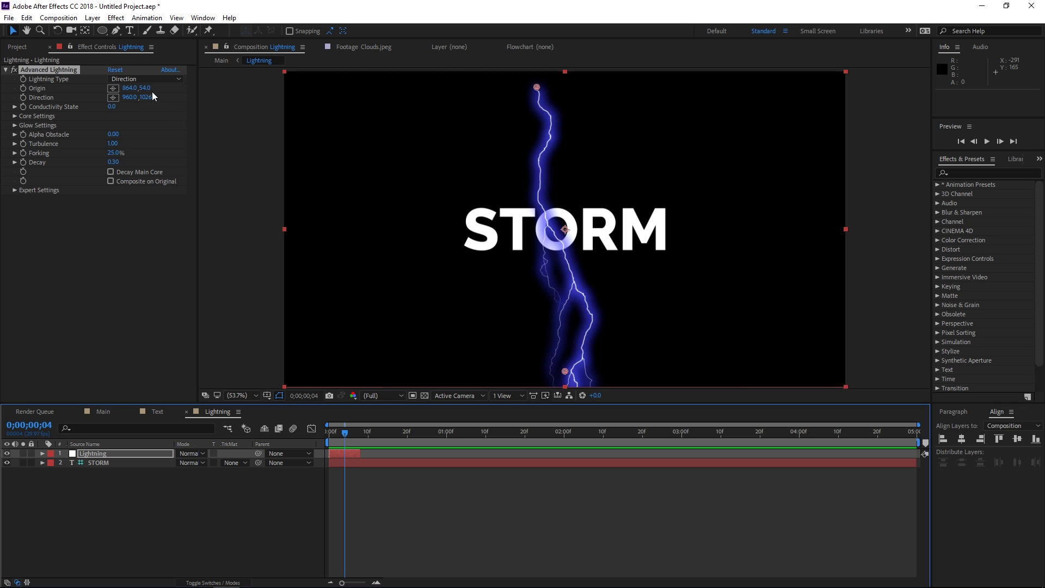
{"action": "left_click", "coordinate": [143, 80]}
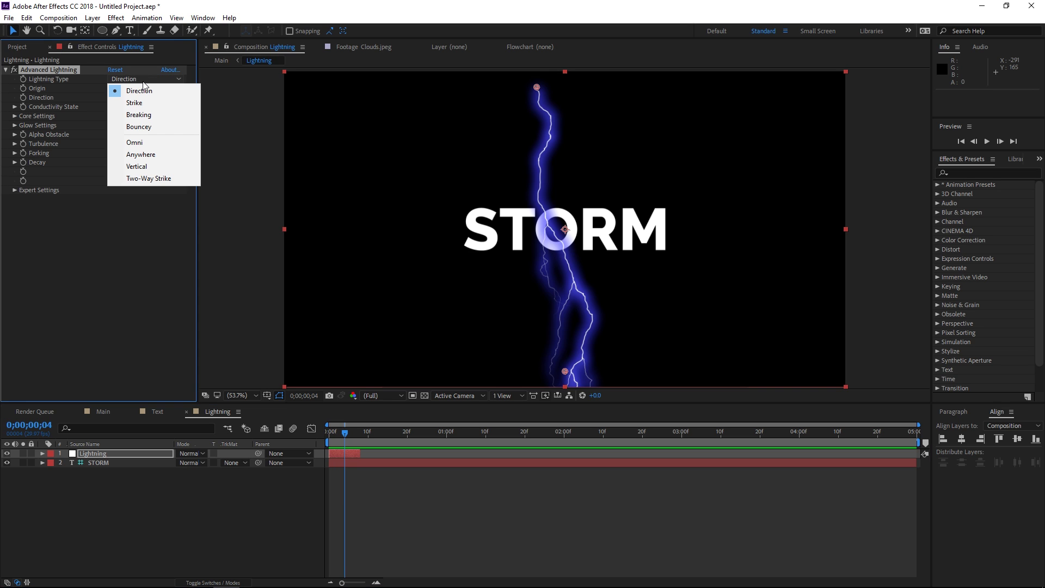
{"action": "left_click", "coordinate": [151, 179]}
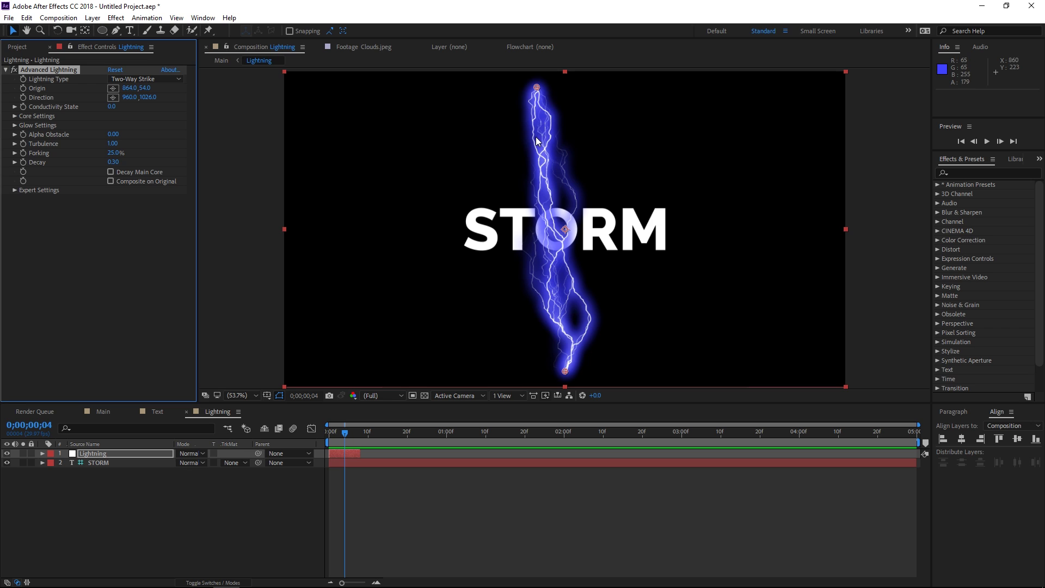
{"action": "left_click", "coordinate": [14, 126]}
{"action": "left_click", "coordinate": [112, 143]}
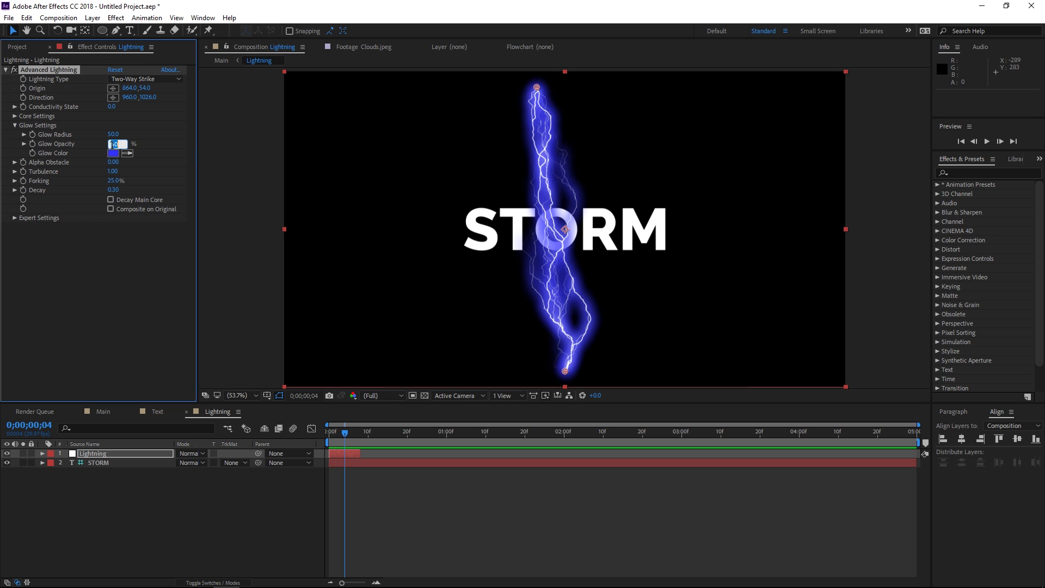
{"action": "left_click", "coordinate": [152, 136]}
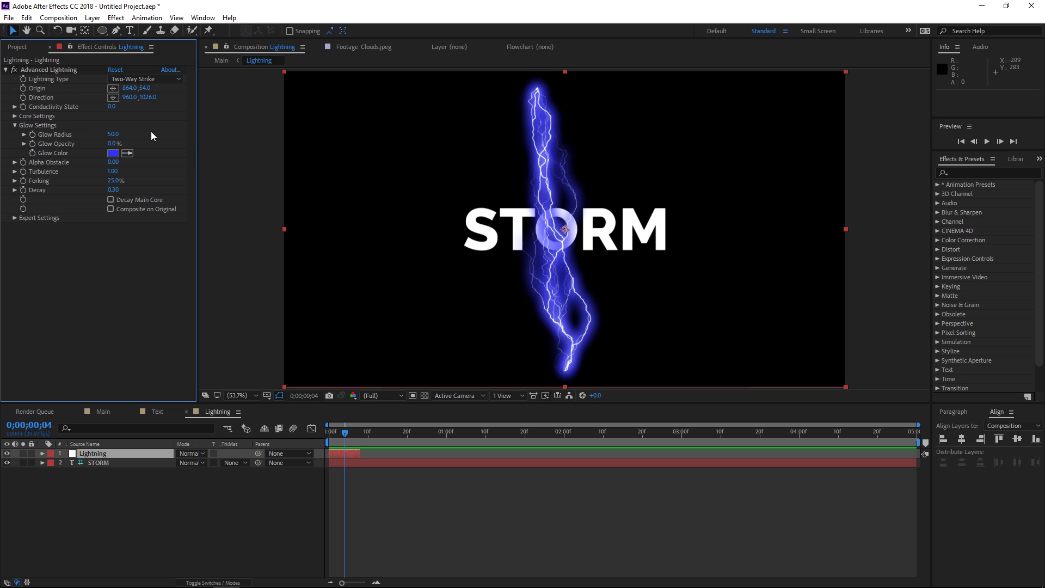
{"action": "left_click", "coordinate": [15, 126]}
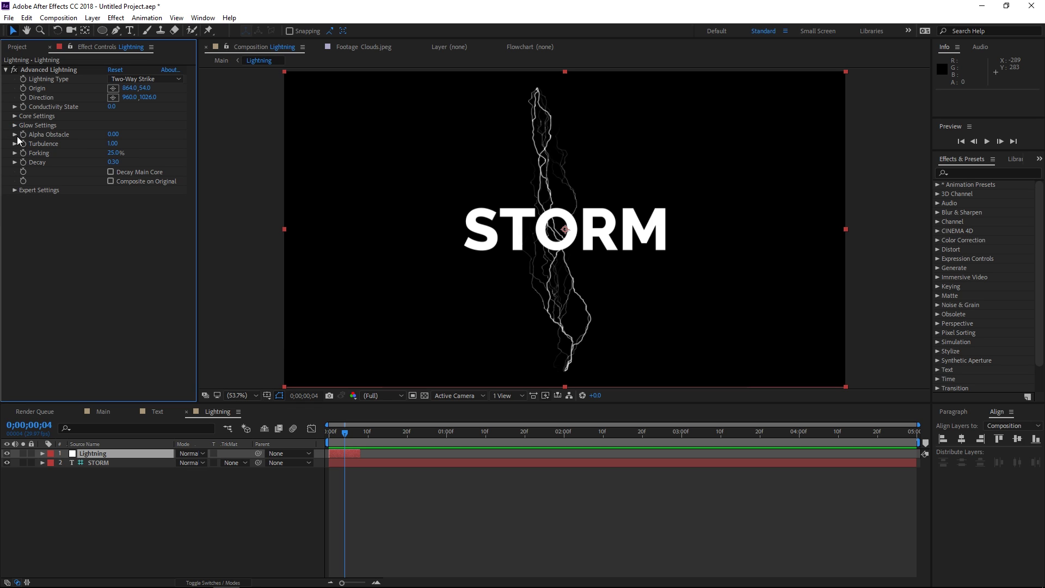
- Set the Complexity in the lightning effect's Expert Settings to 5
{"action": "left_click", "coordinate": [14, 189]}
{"action": "left_click", "coordinate": [110, 200]}
{"action": "type", "text": "5"}
{"action": "key", "text": "Return"}
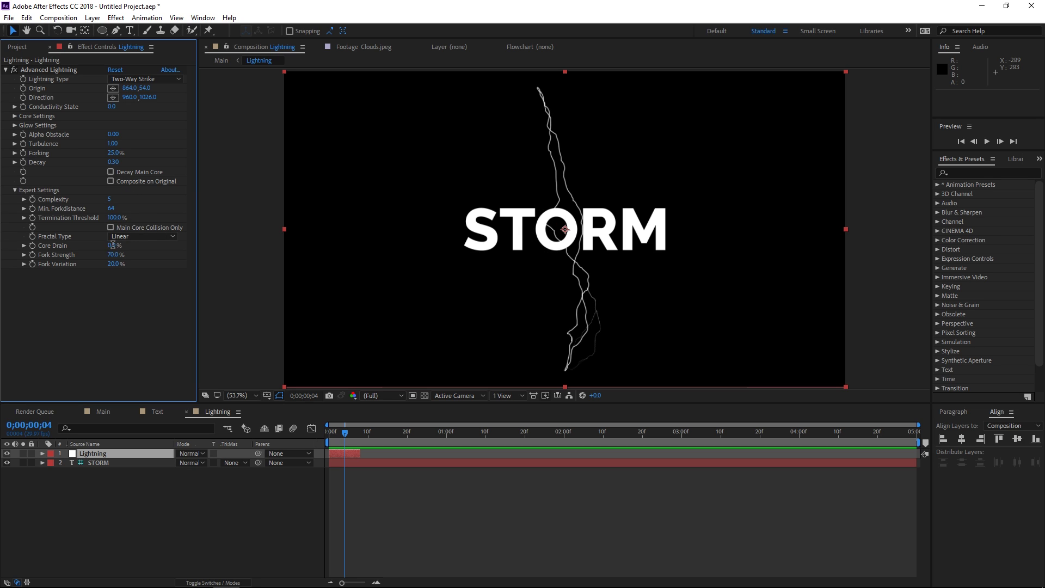
{"action": "key", "text": "Return"}
{"action": "left_click", "coordinate": [14, 189]}
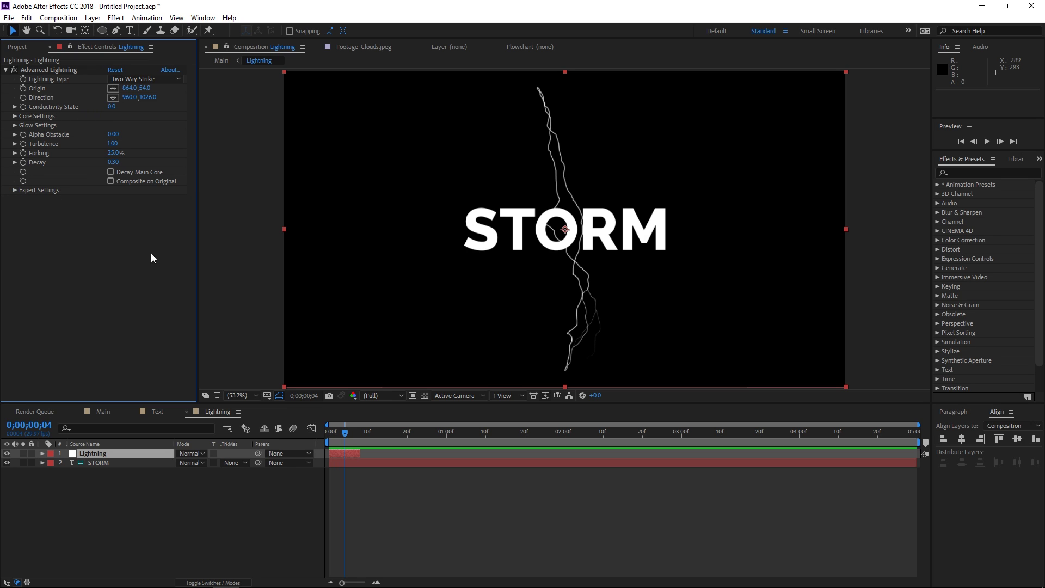
- Keyframe the Conductivity State at 0 on the first frame and 5 at 0;00;00;08, and preview the animation
{"action": "left_click_drag", "start_coordinate": [345, 435], "coordinate": [315, 443]}
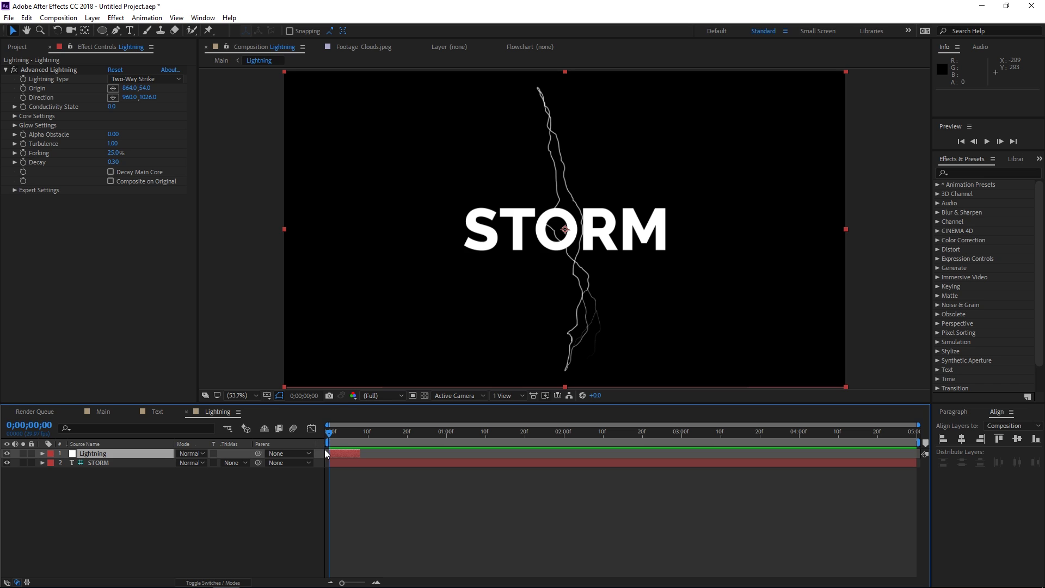
{"action": "left_click", "coordinate": [22, 109]}
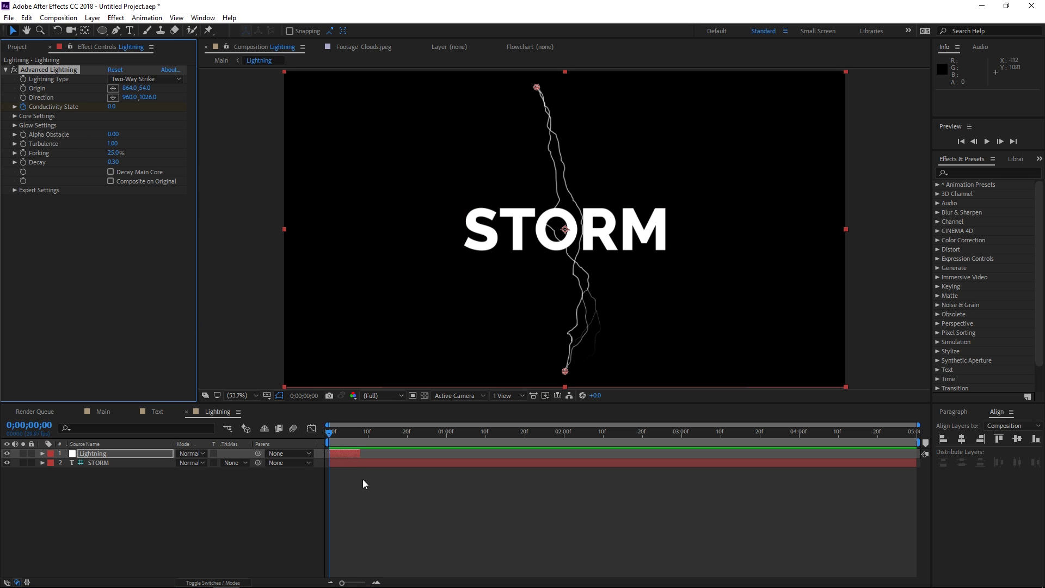
{"action": "key", "text": "u"}
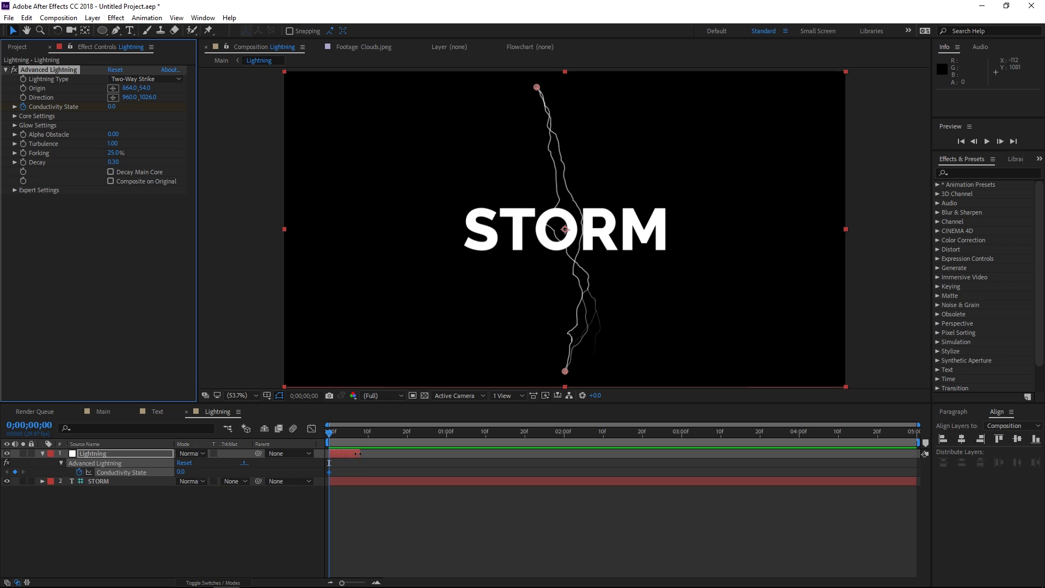
{"action": "left_click", "coordinate": [360, 433]}
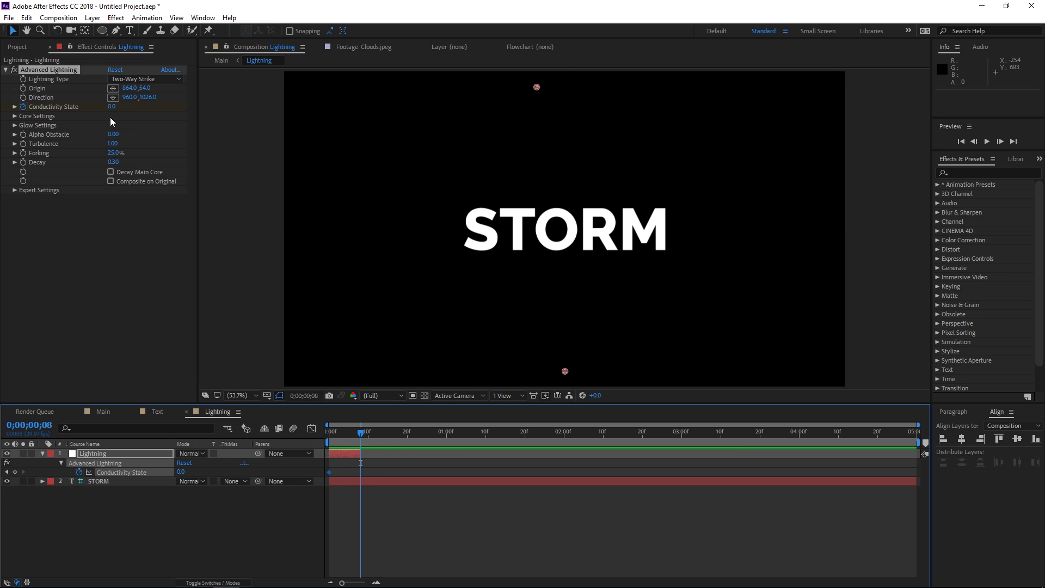
{"action": "left_click", "coordinate": [112, 107]}
{"action": "type", "text": "5"}
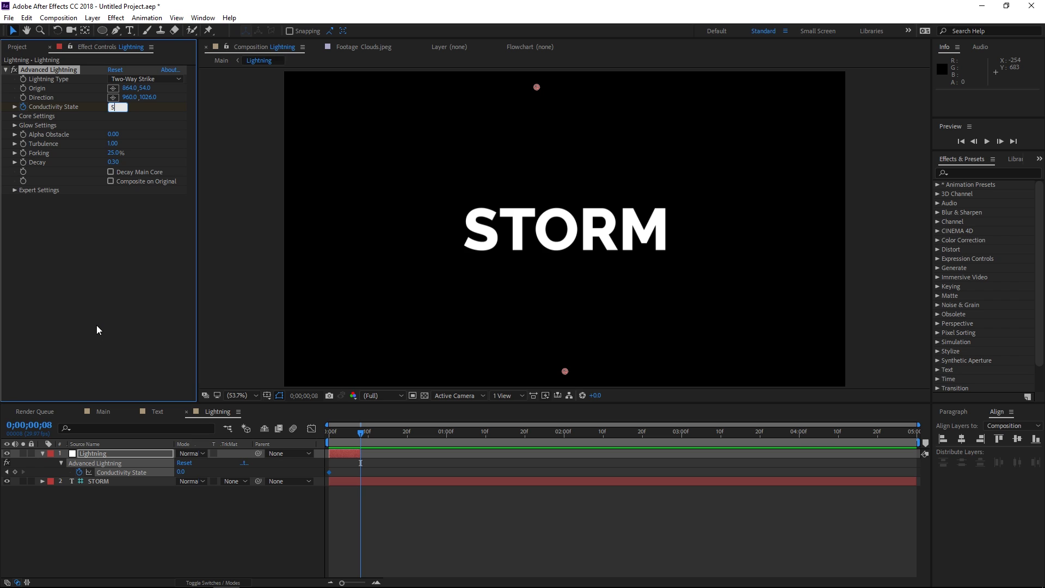
{"action": "key", "text": "Return"}
{"action": "left_click_drag", "start_coordinate": [338, 439], "coordinate": [319, 438]}
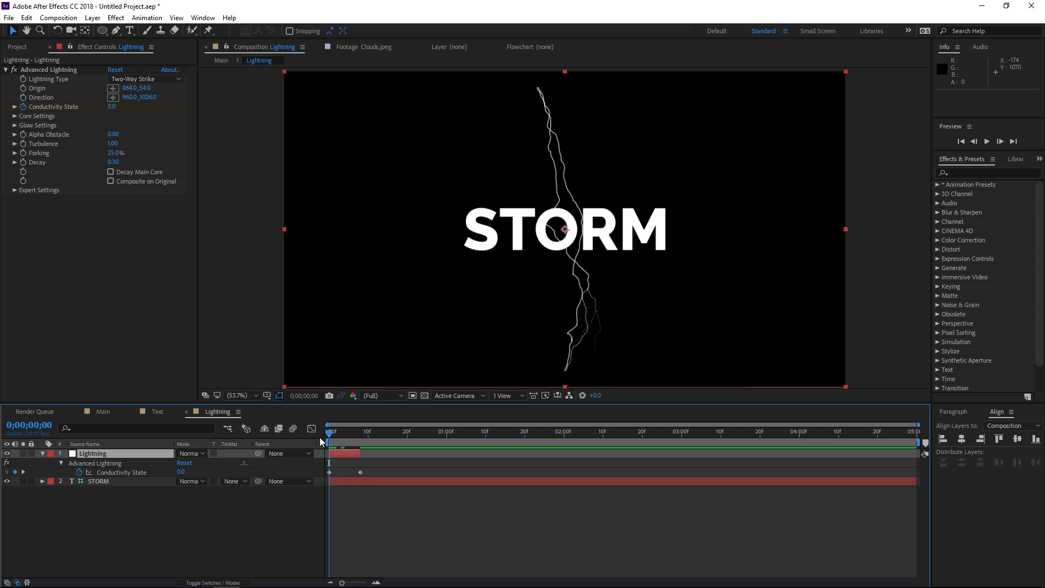
{"action": "key", "text": "space"}
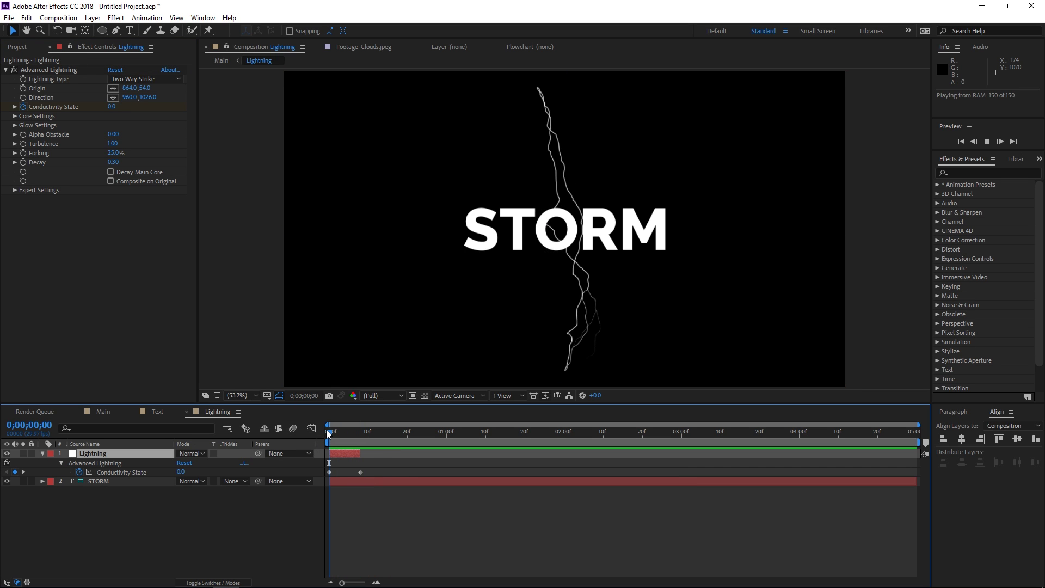
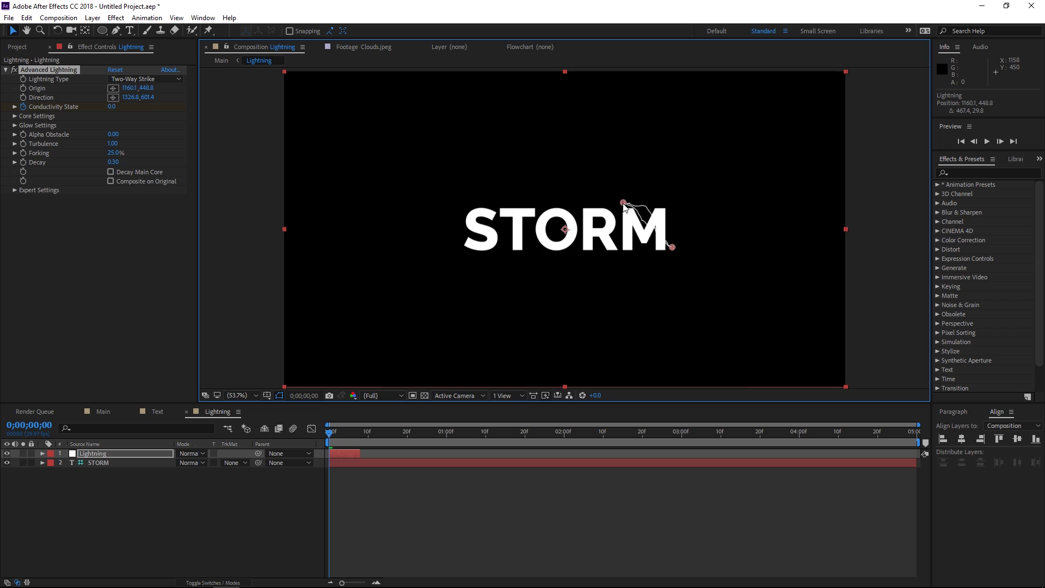
- Duplicate the Lightning solid layer and shift the copy in time to start at 0;00;00;07
{"action": "left_click", "coordinate": [341, 452]}
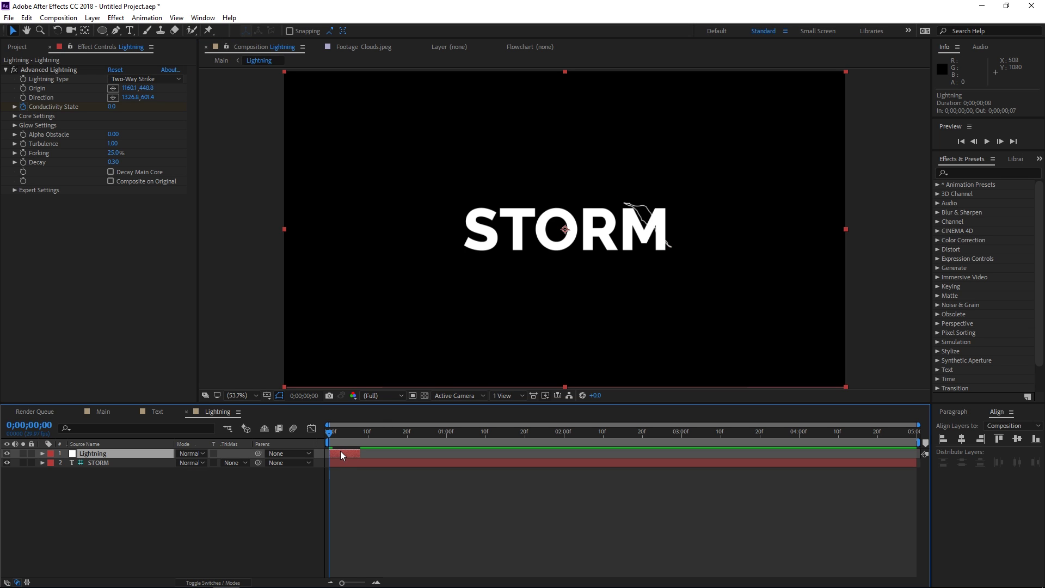
{"action": "key", "text": "ctrl+d"}
{"action": "left_click_drag", "start_coordinate": [342, 450], "coordinate": [372, 433]}
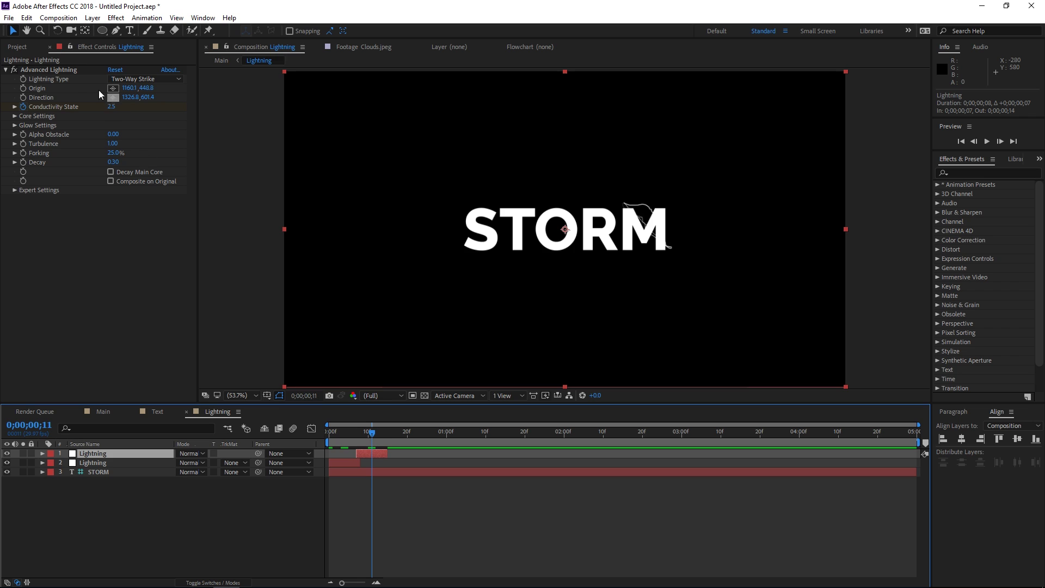
- Reposition the copied strike across the letter S, with its origin at about 798, 456 and direction at about 614, 601
{"action": "left_click", "coordinate": [44, 71]}
{"action": "left_click_drag", "start_coordinate": [627, 204], "coordinate": [522, 208]}
{"action": "left_click_drag", "start_coordinate": [672, 248], "coordinate": [465, 249]}
{"action": "left_click", "coordinate": [375, 452]}
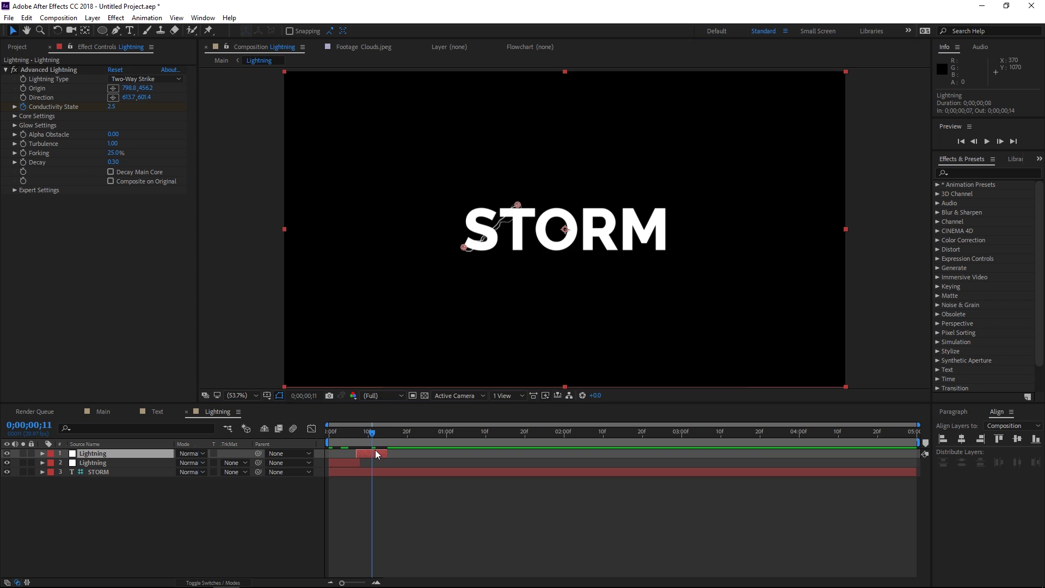
- Duplicate the second strike to start at 0;00;00;14 and reposition it across TORM, origin about 1218, 469 and direction about 770, 618
{"action": "key", "text": "ctrl+d"}
{"action": "left_click_drag", "start_coordinate": [369, 455], "coordinate": [400, 437]}
{"action": "left_click", "coordinate": [56, 71]}
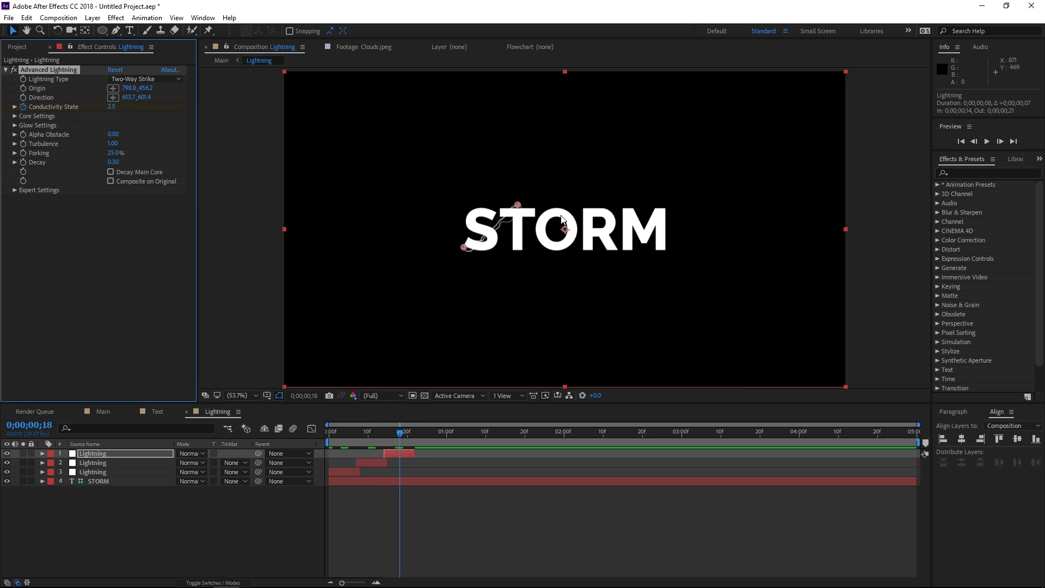
{"action": "left_click_drag", "start_coordinate": [460, 246], "coordinate": [541, 249]}
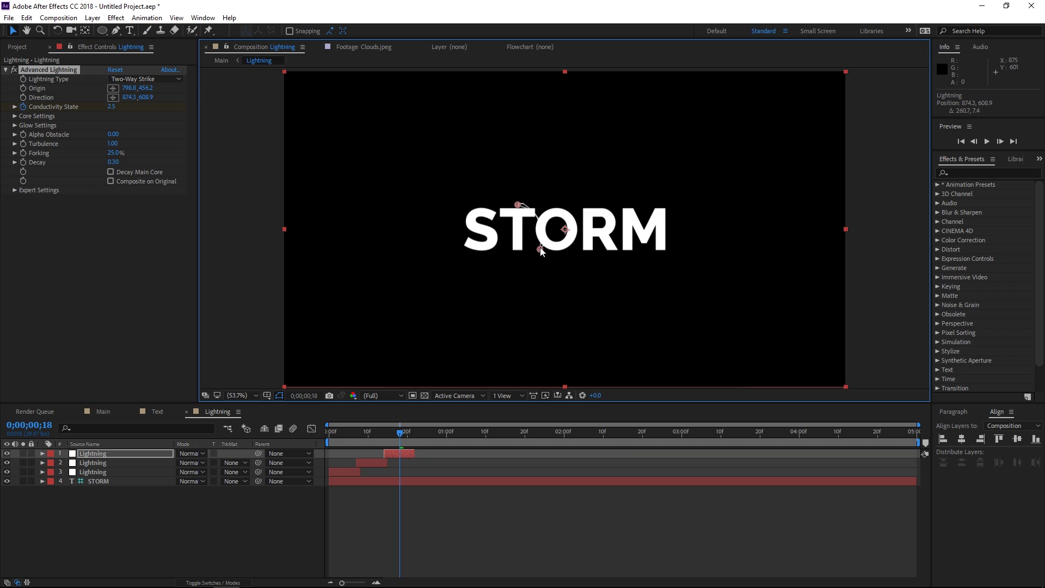
{"action": "left_click_drag", "start_coordinate": [517, 206], "coordinate": [640, 208]}
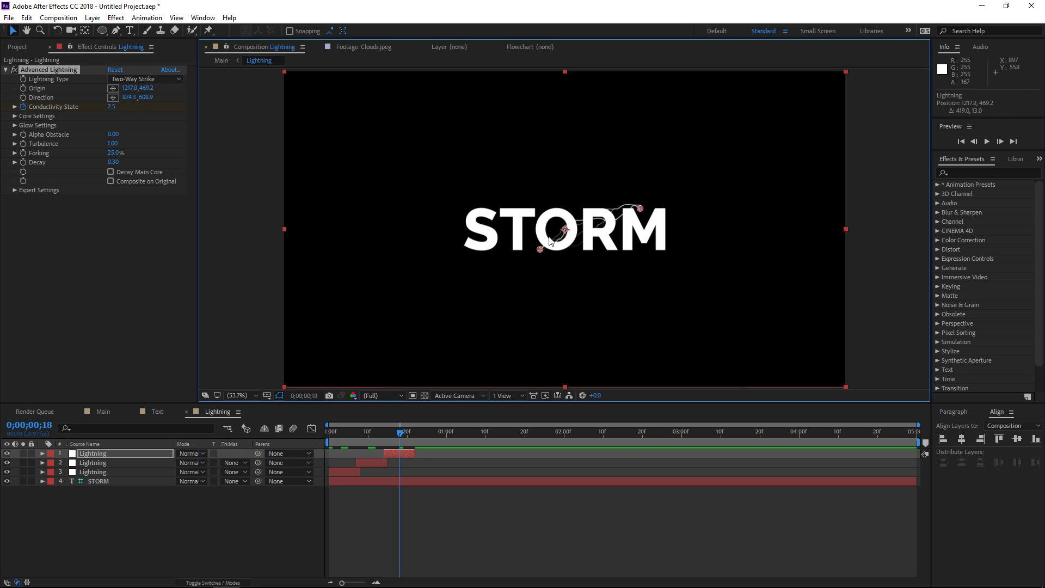
{"action": "left_click_drag", "start_coordinate": [540, 249], "coordinate": [510, 252]}
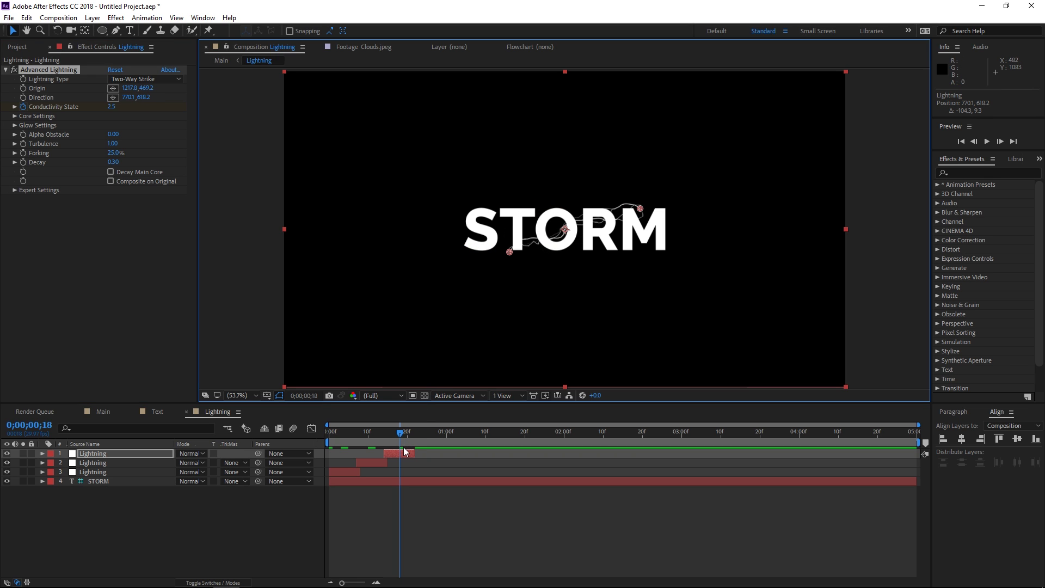
- Duplicate the third strike to start at 0;00;00;21 and place it across the letter O, origin about 947, 443 and direction about 979, 629
{"action": "key", "text": "ctrl+d"}
{"action": "left_click_drag", "start_coordinate": [401, 452], "coordinate": [431, 454]}
{"action": "left_click", "coordinate": [427, 433]}
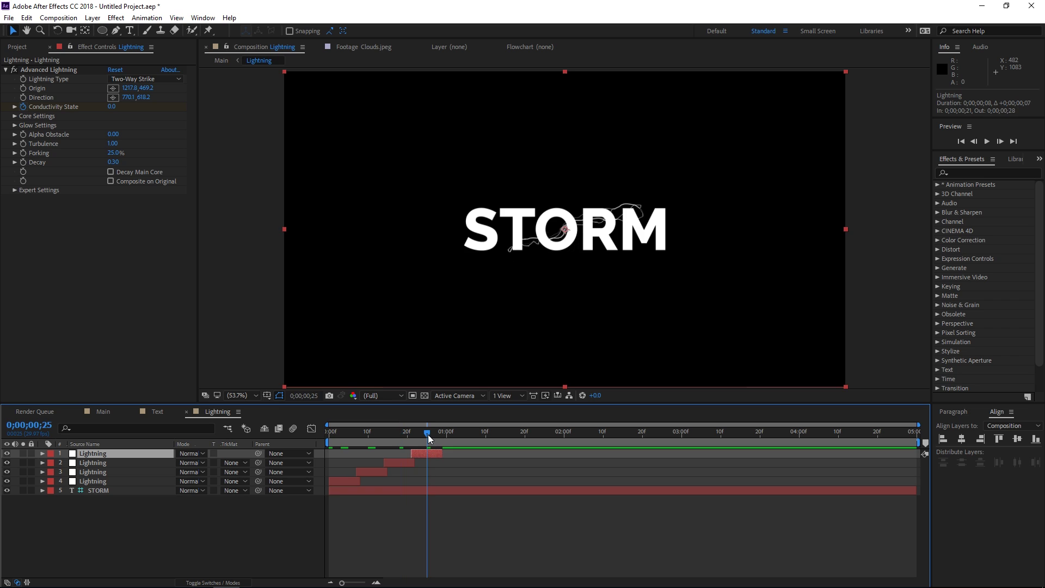
{"action": "left_click", "coordinate": [39, 72]}
{"action": "left_click_drag", "start_coordinate": [636, 211], "coordinate": [549, 209]}
{"action": "left_click_drag", "start_coordinate": [510, 253], "coordinate": [571, 254]}
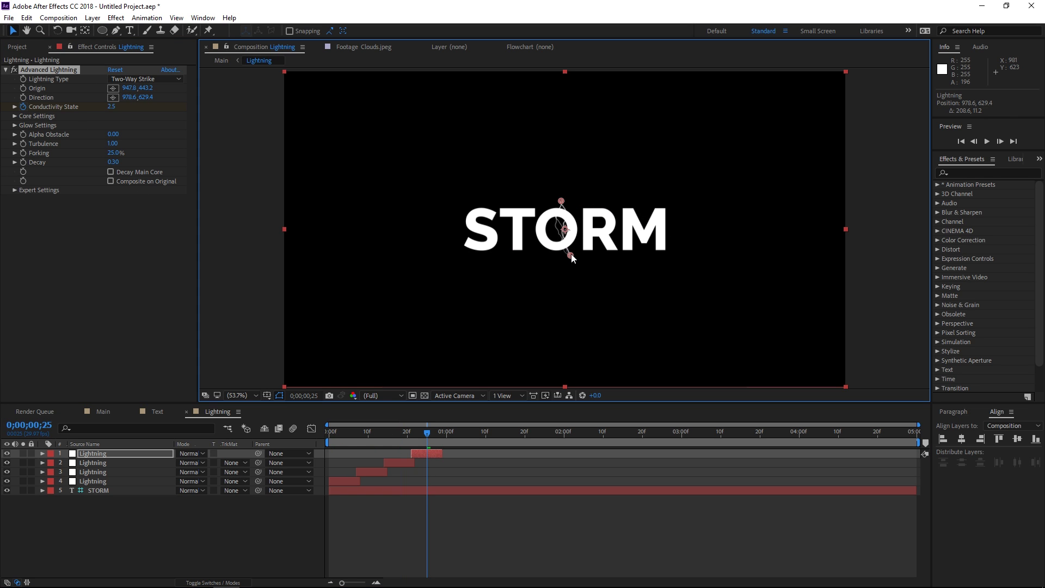
- Duplicate the fourth strike and shift the copy in time to start at 0;00;01;15
{"action": "left_click", "coordinate": [429, 452]}
{"action": "key", "text": "ctrl+d"}
{"action": "left_click_drag", "start_coordinate": [439, 455], "coordinate": [563, 471]}
{"action": "left_click", "coordinate": [505, 436]}
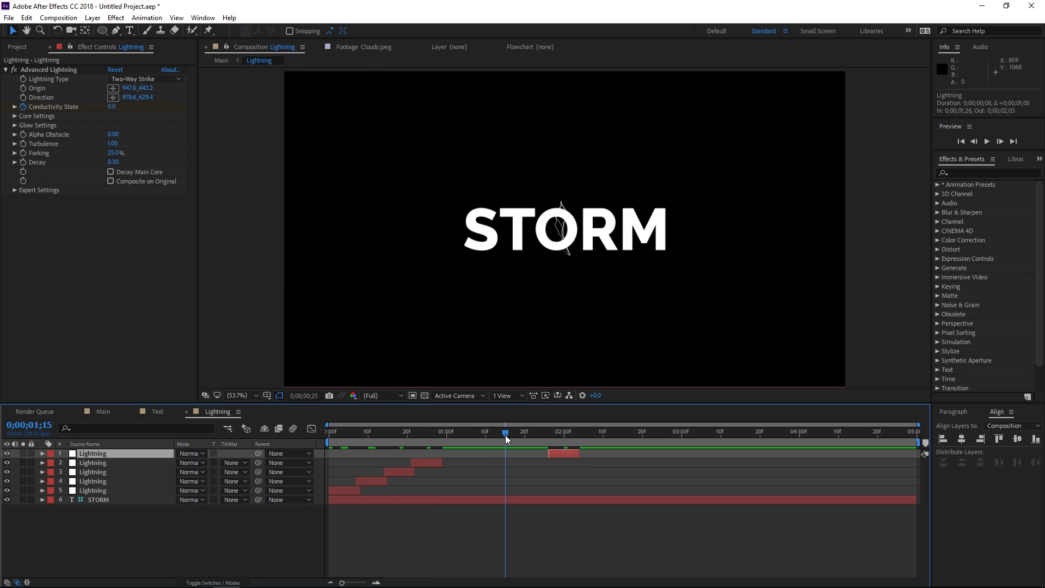
{"action": "left_click_drag", "start_coordinate": [557, 455], "coordinate": [515, 457]}
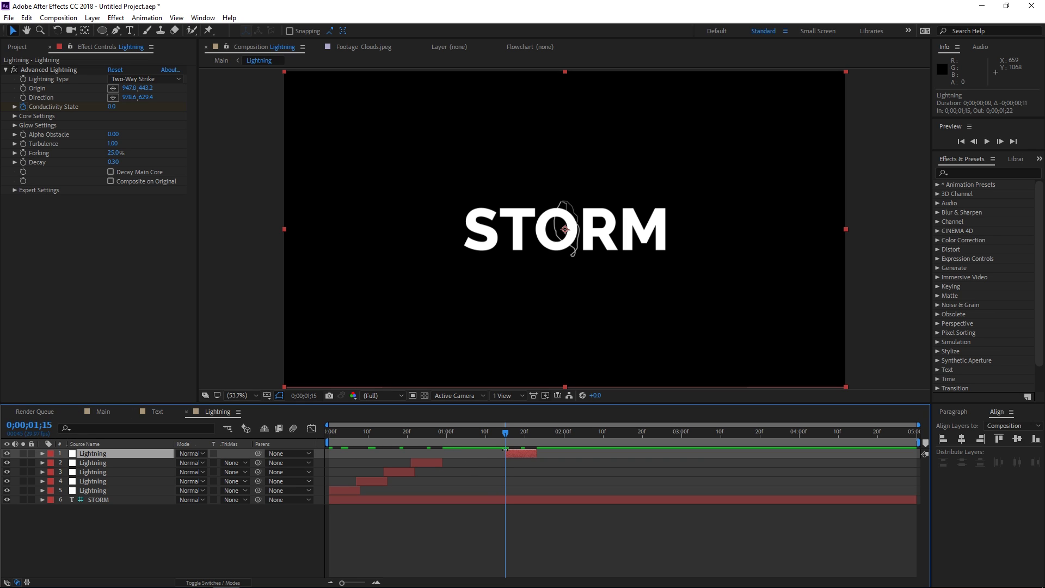
- Reposition the last strike from above the frame at about 1290, -61 down to the title's centre at about 960, 536, and preview the animation
{"action": "left_click", "coordinate": [36, 71]}
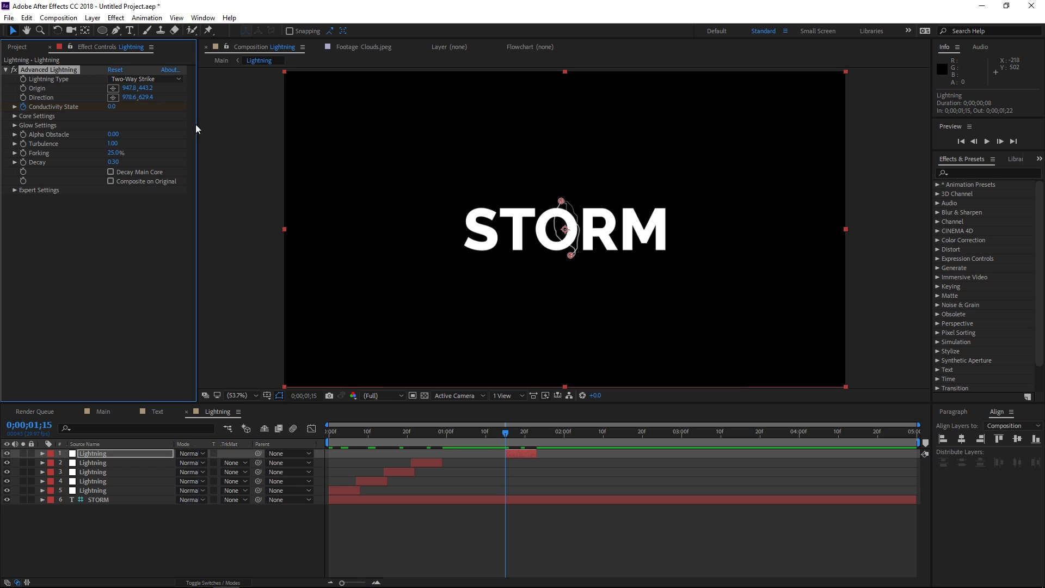
{"action": "left_click_drag", "start_coordinate": [561, 201], "coordinate": [661, 51]}
{"action": "left_click_drag", "start_coordinate": [569, 256], "coordinate": [566, 230]}
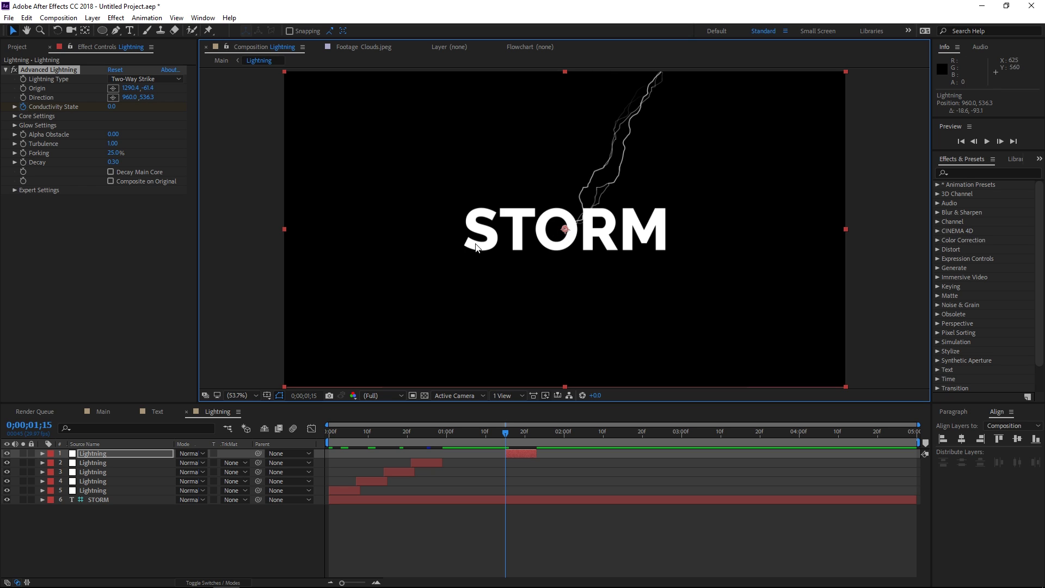
{"action": "left_click", "coordinate": [329, 432]}
{"action": "key", "text": "space"}
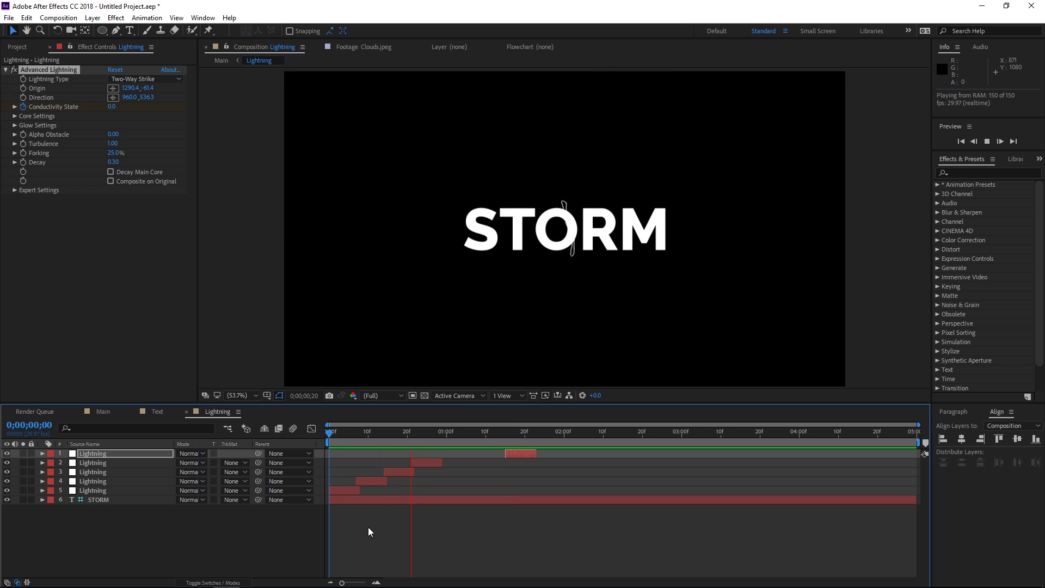
{"action": "key", "text": "space"}
- In the Main composition, apply the Glow effect to the Lightning layer, checking it at 0;00;00;20
{"action": "left_click", "coordinate": [109, 410]}
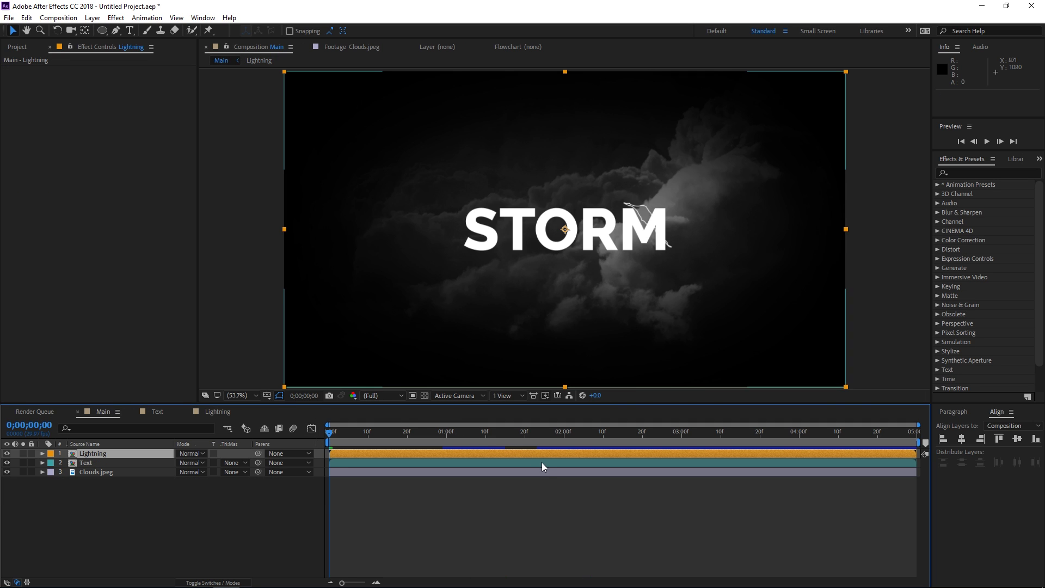
{"action": "left_click_drag", "start_coordinate": [463, 432], "coordinate": [407, 432]}
{"action": "left_click", "coordinate": [995, 170]}
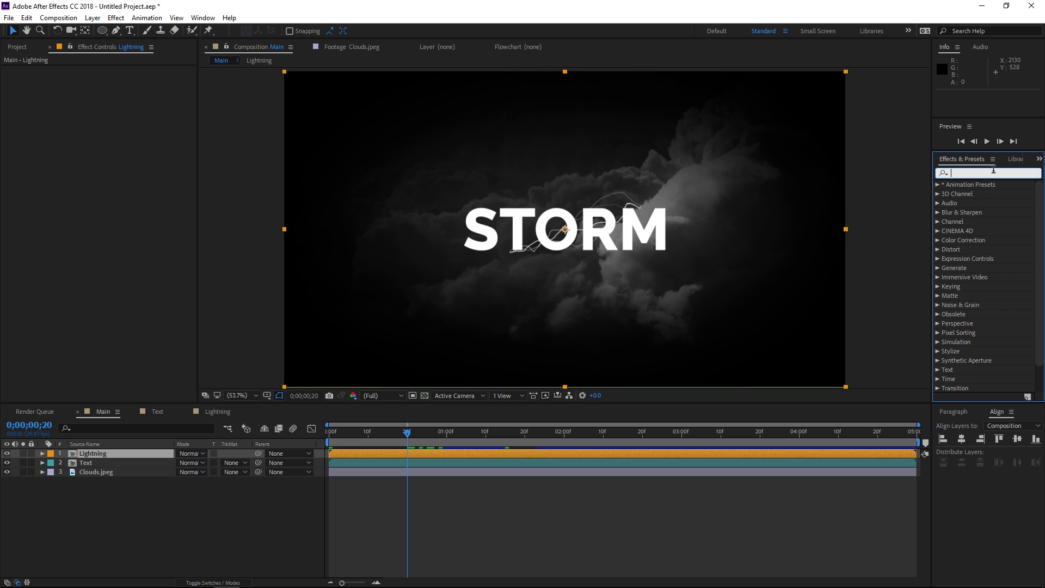
{"action": "type", "text": "glow"}
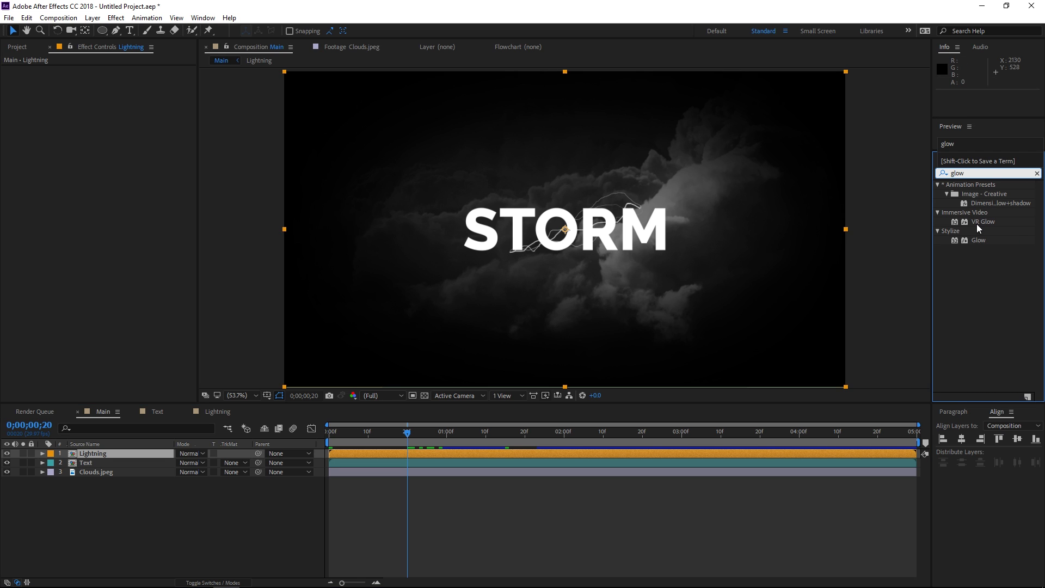
{"action": "left_click_drag", "start_coordinate": [979, 241], "coordinate": [136, 455]}
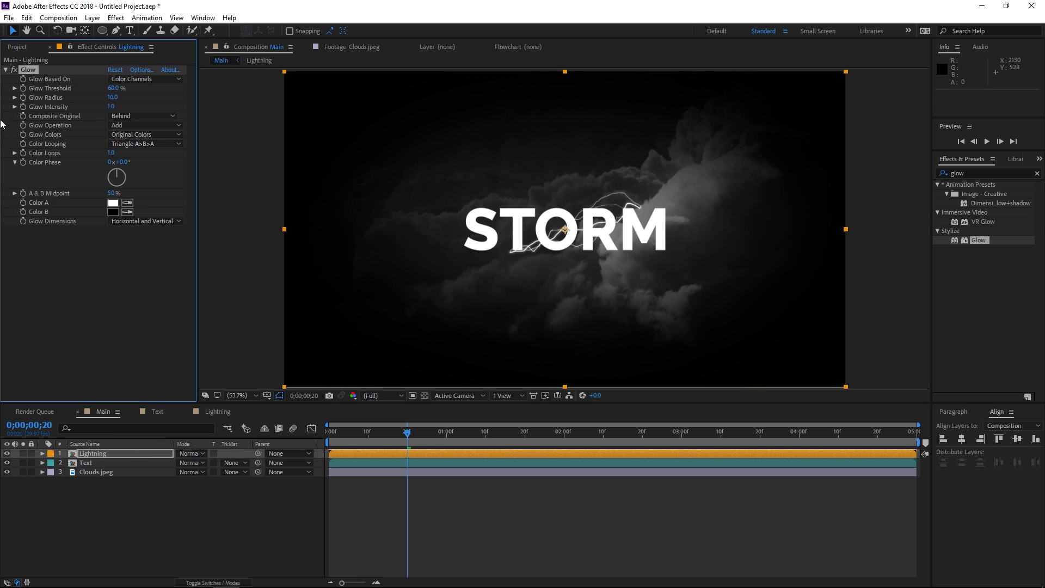
- Duplicate the Glow effect twice on the Lightning layer
{"action": "left_click", "coordinate": [5, 70]}
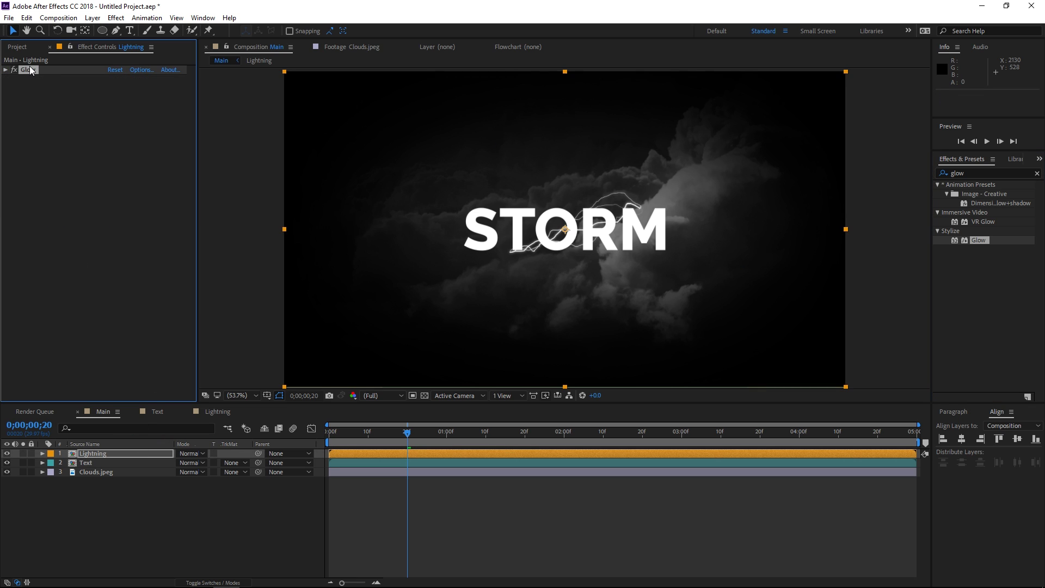
{"action": "key", "text": "Return"}
{"action": "left_click", "coordinate": [28, 70]}
{"action": "key", "text": "ctrl+d"}
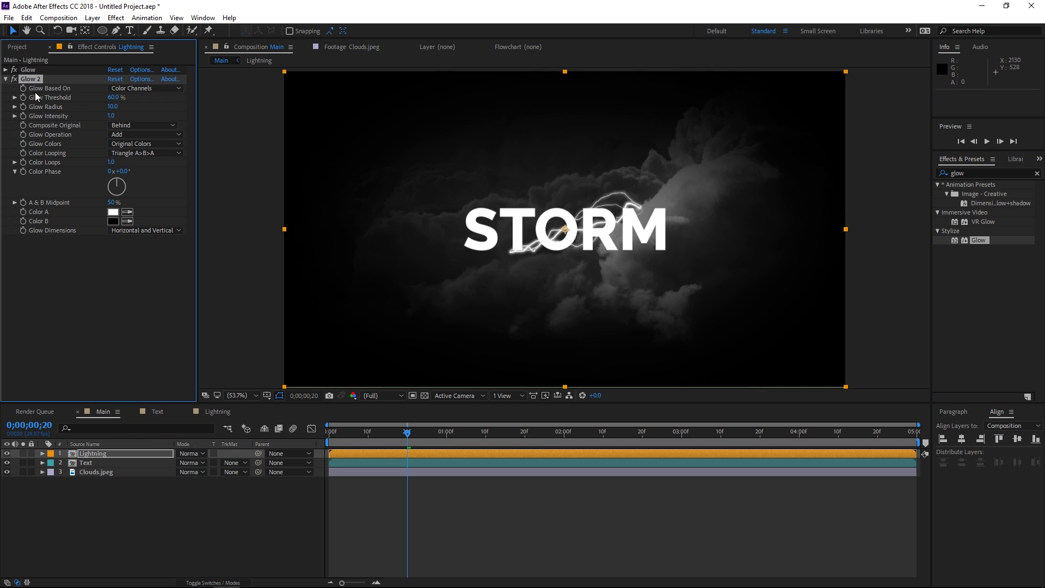
{"action": "left_click", "coordinate": [5, 79]}
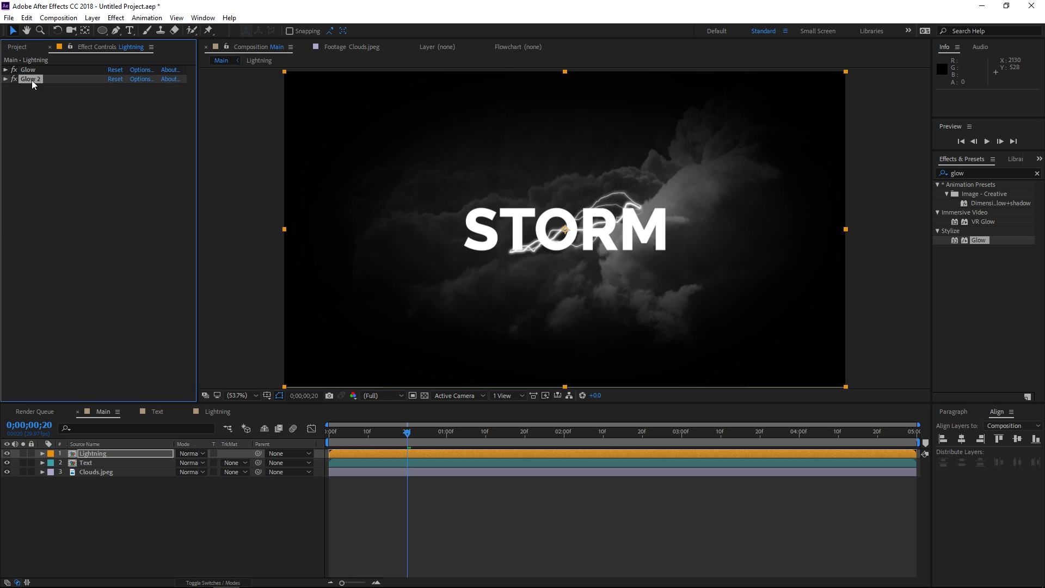
{"action": "key", "text": "ctrl+d"}
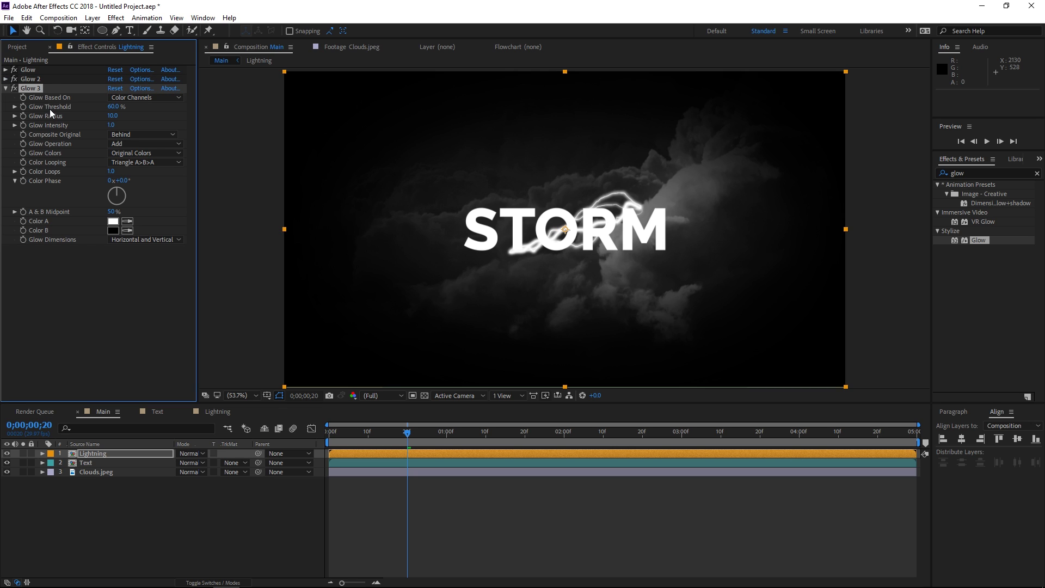
- Set the Glow Radius of the third Glow effect to 60
{"action": "left_click", "coordinate": [113, 116]}
{"action": "type", "text": "60"}
{"action": "key", "text": "Return"}
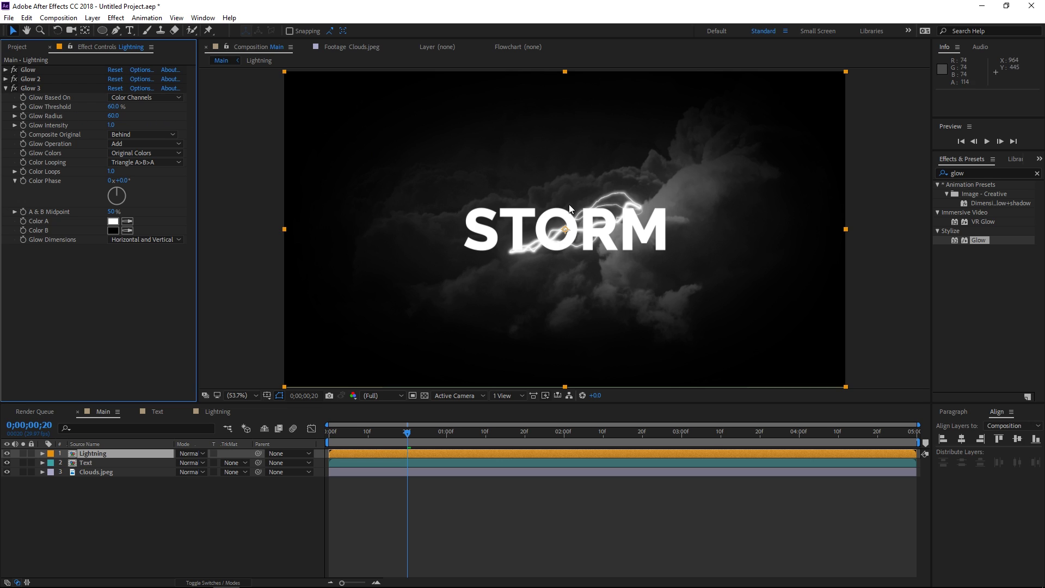
{"action": "key", "text": "slash"}
{"action": "key", "text": "comma"}
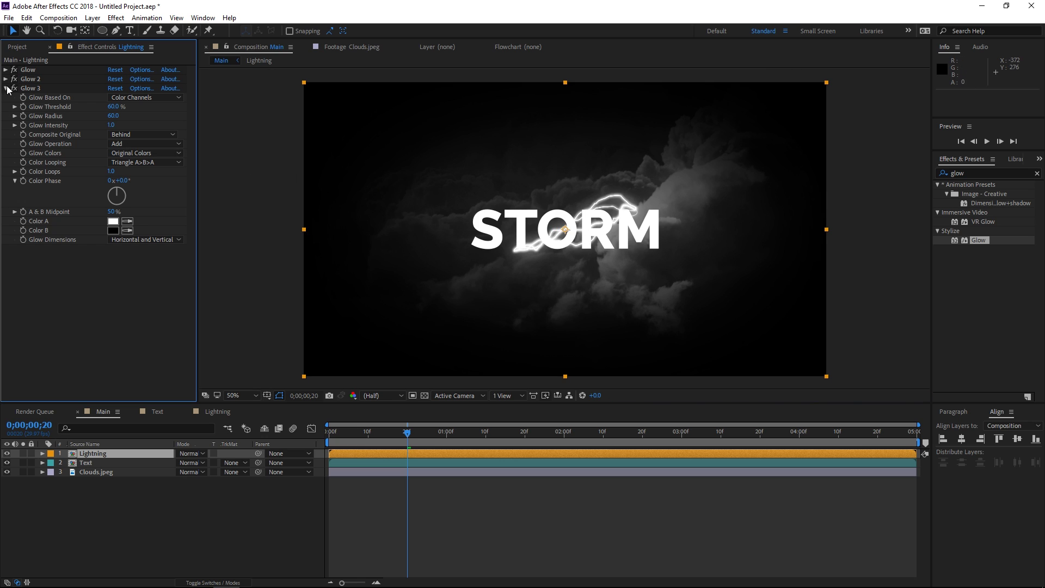
- Duplicate the Lightning layer in the Main composition and rename the lower one Lightning 1
{"action": "left_click", "coordinate": [105, 452]}
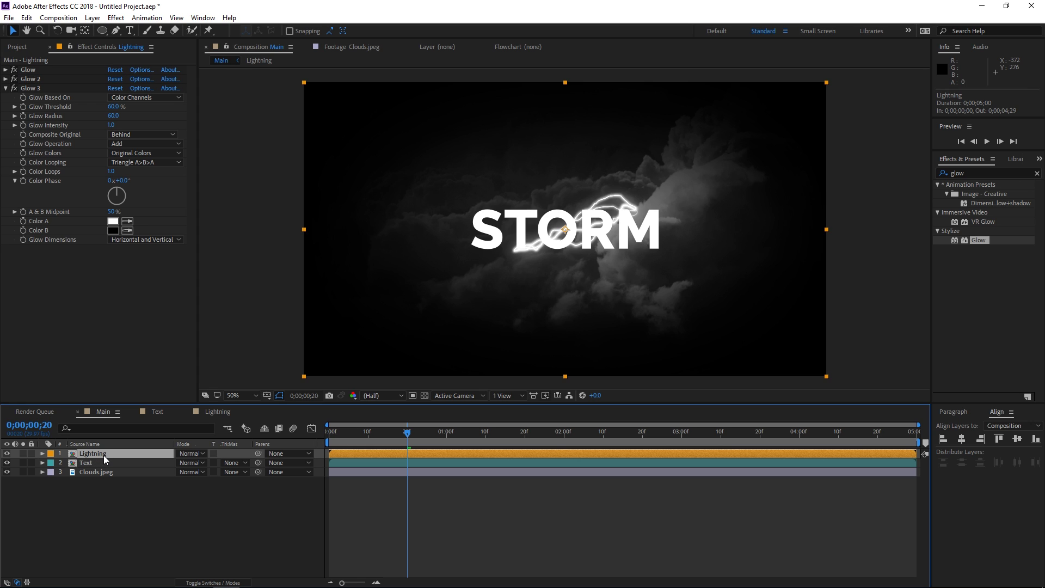
{"action": "key", "text": "ctrl+d"}
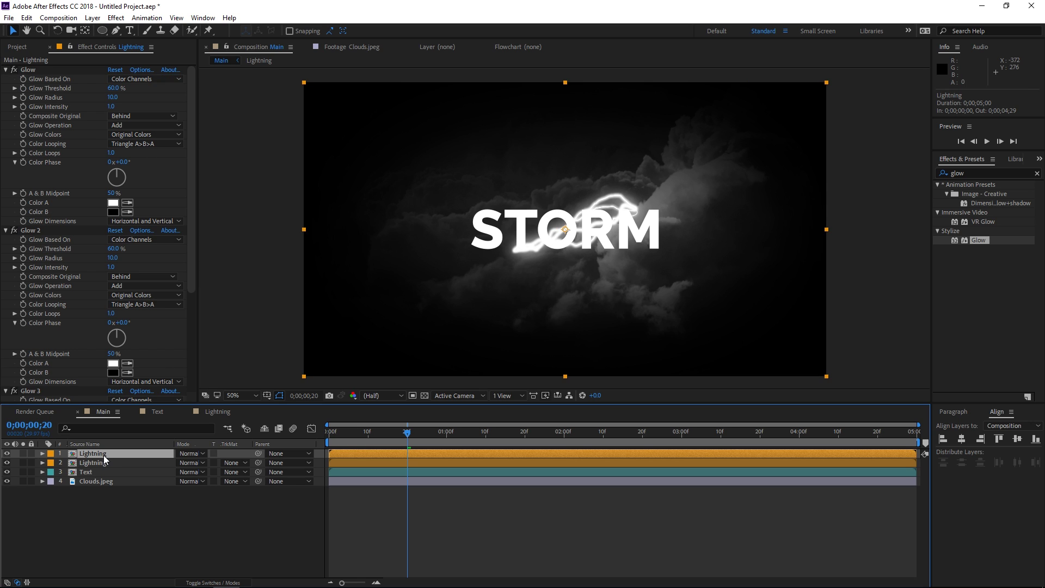
{"action": "right_click", "coordinate": [109, 464]}
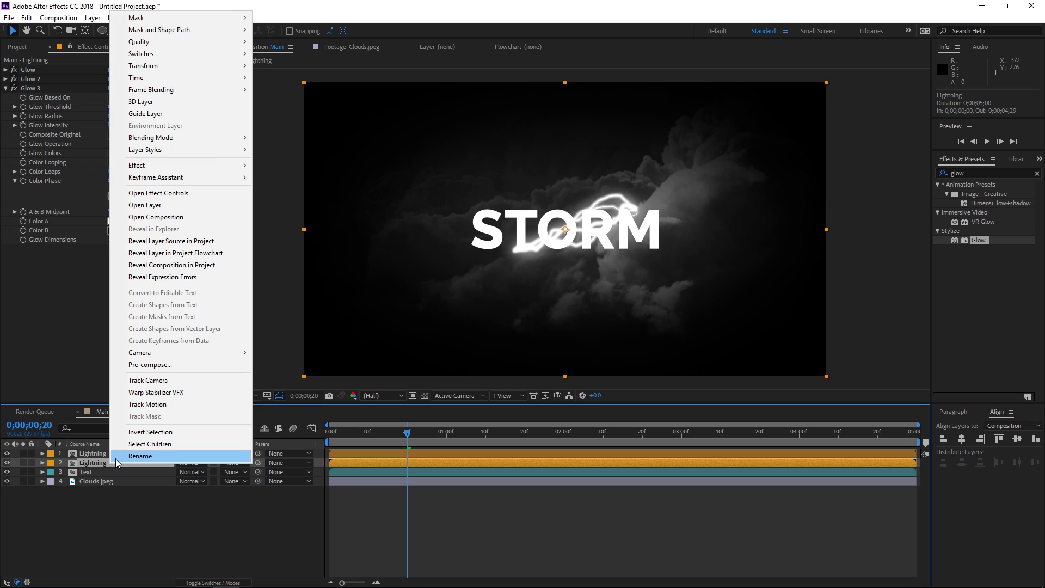
{"action": "left_click", "coordinate": [115, 458]}
{"action": "key", "text": "End"}
{"action": "type", "text": "1"}
{"action": "left_click", "coordinate": [122, 498]}
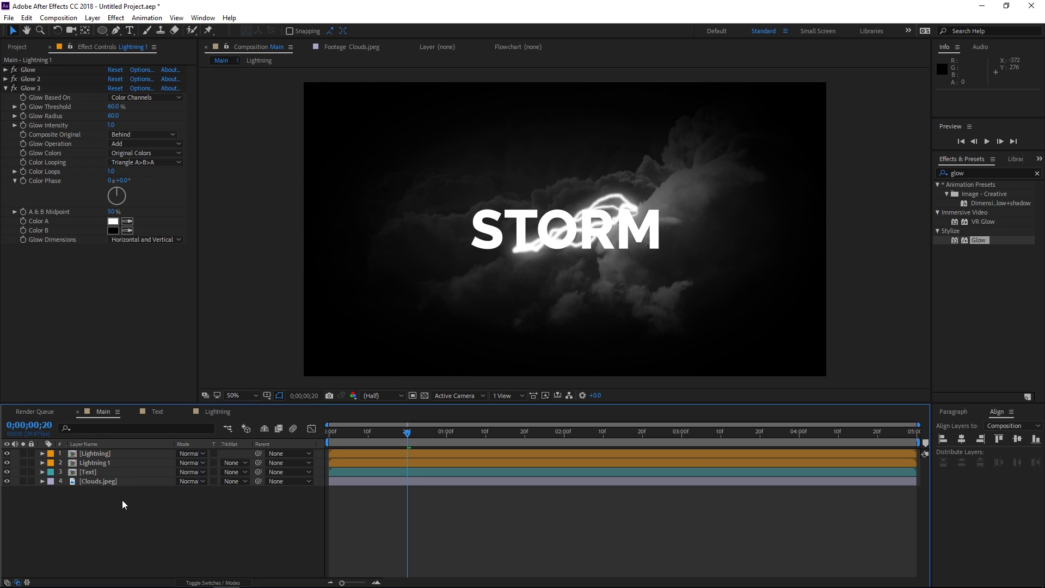
- Duplicate the Text layer and rename the upper copy Text 1
{"action": "left_click", "coordinate": [92, 473]}
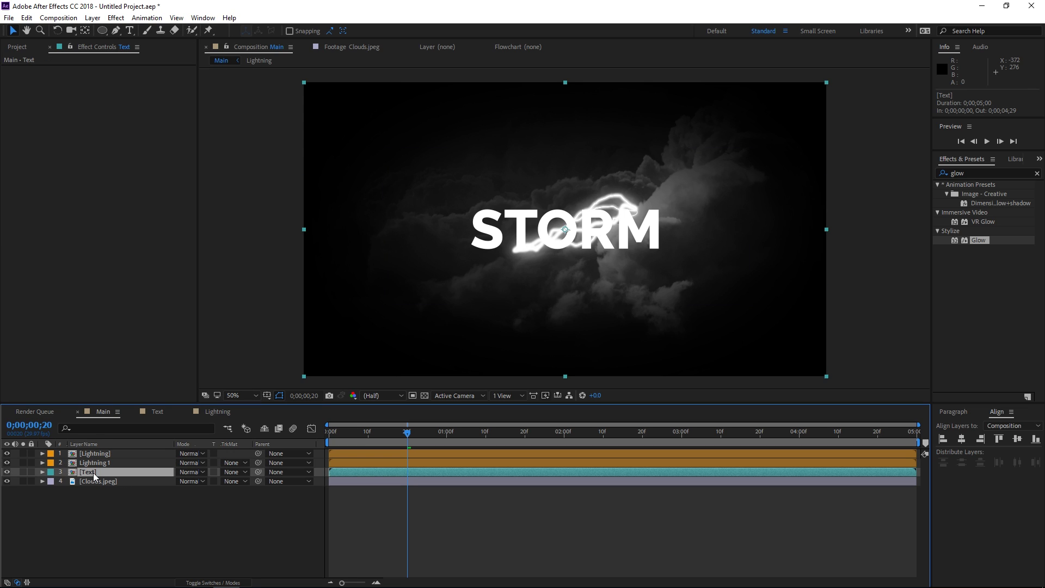
{"action": "key", "text": "ctrl+d"}
{"action": "right_click", "coordinate": [98, 472]}
{"action": "left_click", "coordinate": [99, 470]}
{"action": "key", "text": "End"}
{"action": "type", "text": "1"}
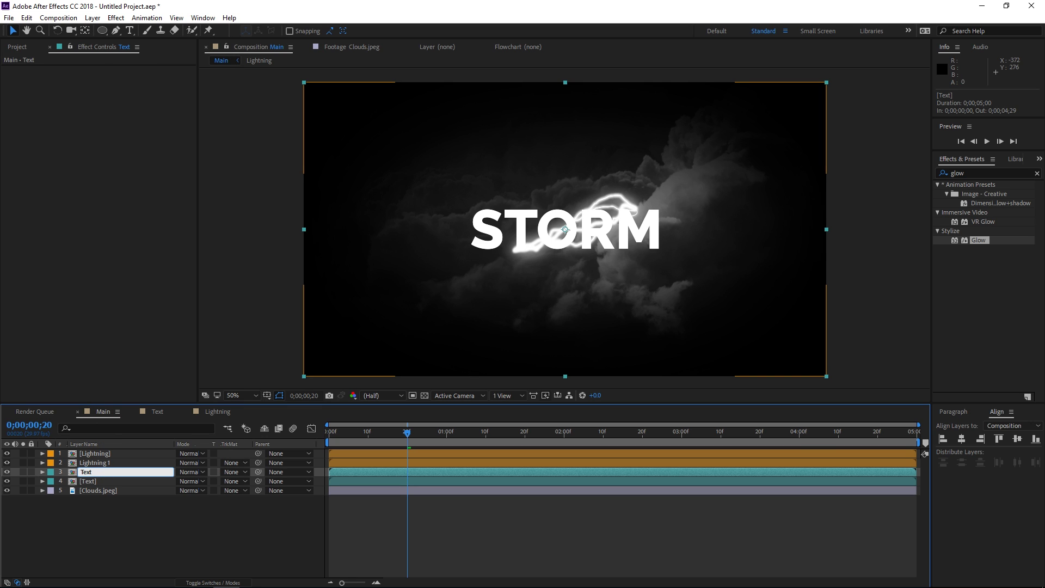
{"action": "left_click", "coordinate": [108, 514]}
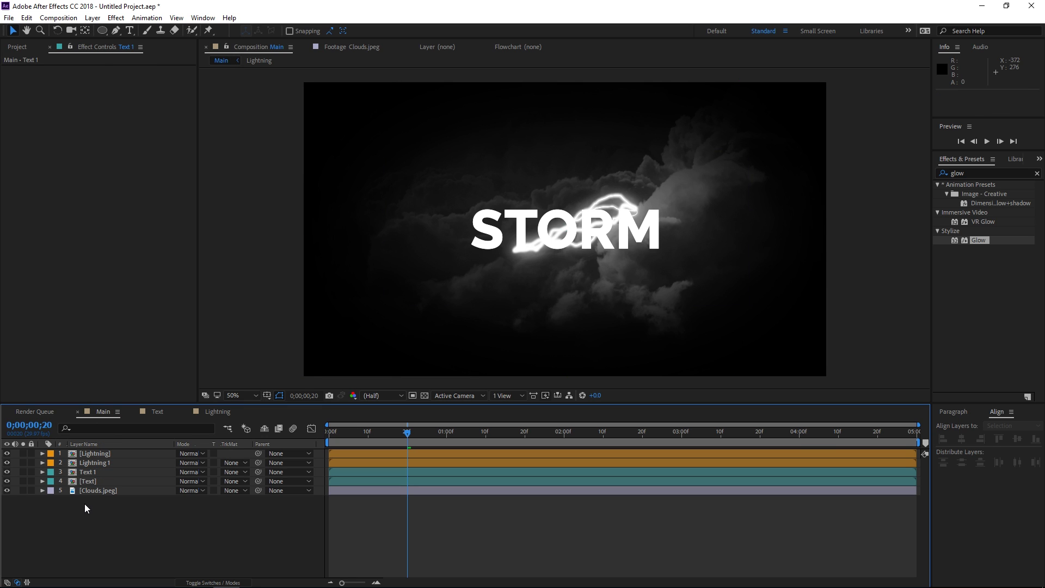
- Hide the original Text layer and set the track matte of Text 1 to Luma Matte "Lightning 1"
{"action": "left_click", "coordinate": [6, 482]}
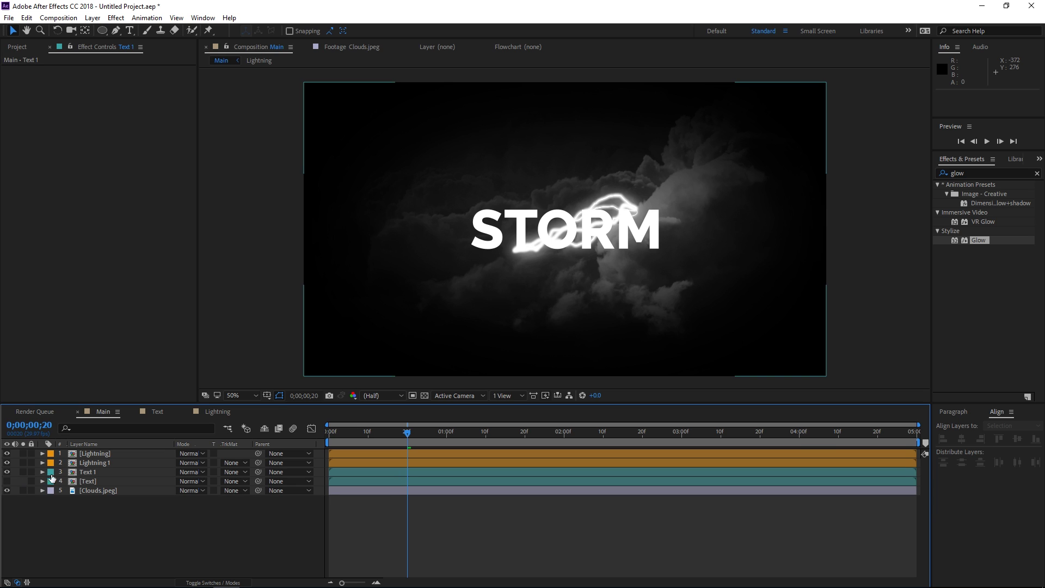
{"action": "left_click", "coordinate": [147, 473]}
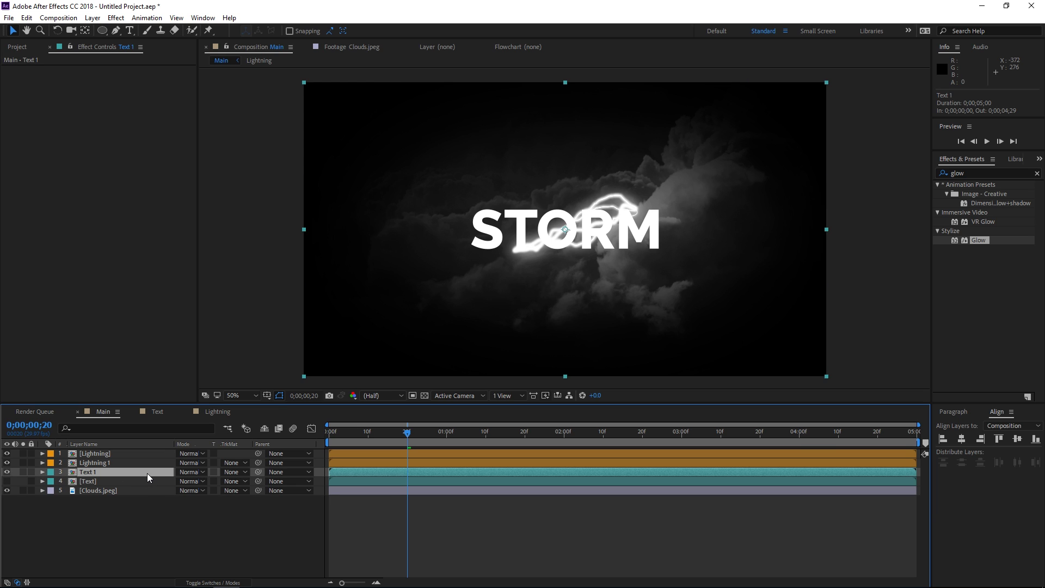
{"action": "left_click", "coordinate": [231, 472]}
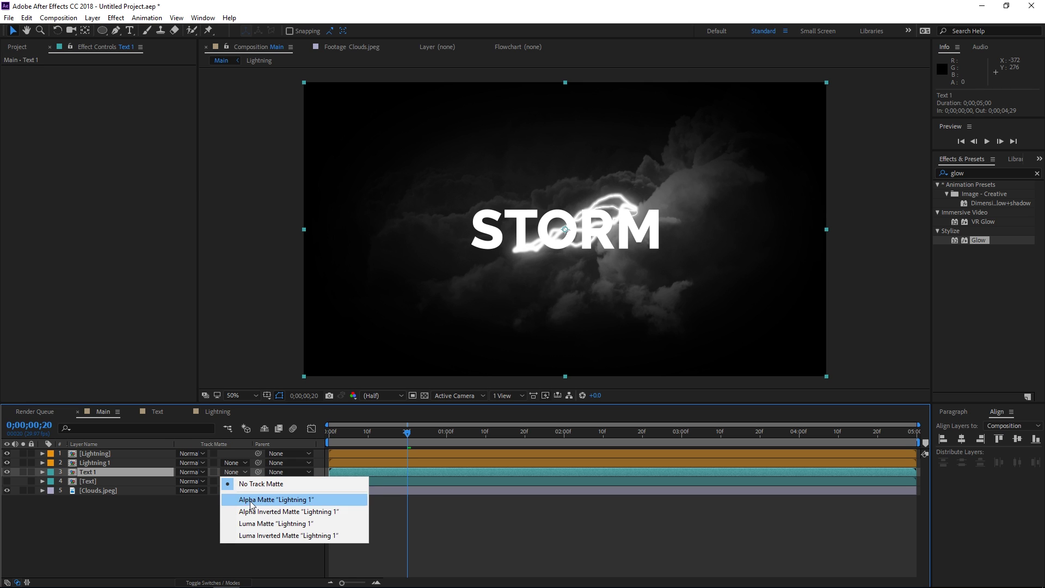
{"action": "left_click", "coordinate": [256, 524]}
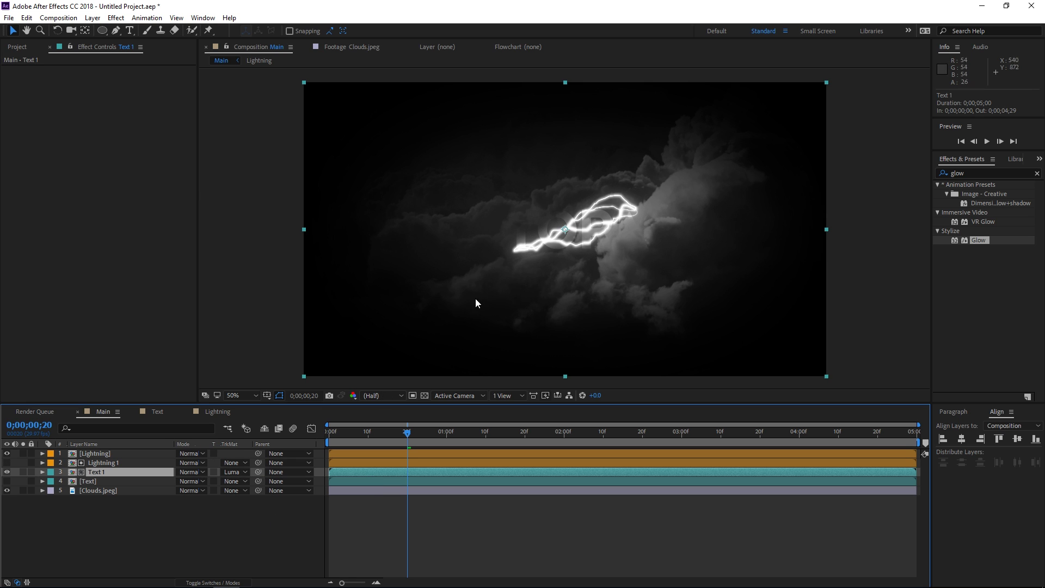
{"action": "scroll", "coordinate": [568, 220], "scroll_direction": "up", "scroll_amount": 2}
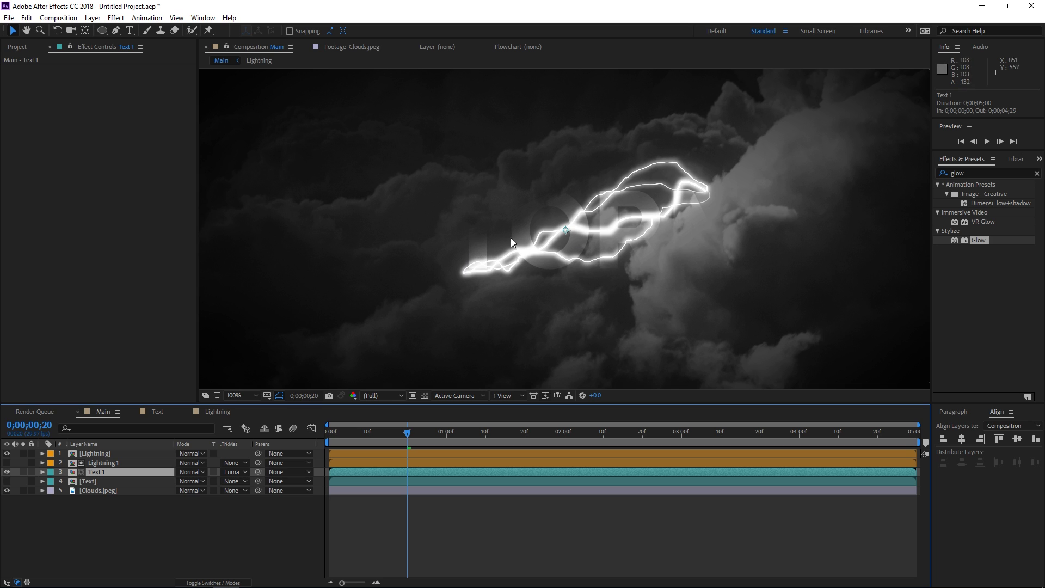
- Duplicate the Lightning 1 and Text 1 matte pair twice in the Main composition
{"action": "left_click", "coordinate": [126, 463]}
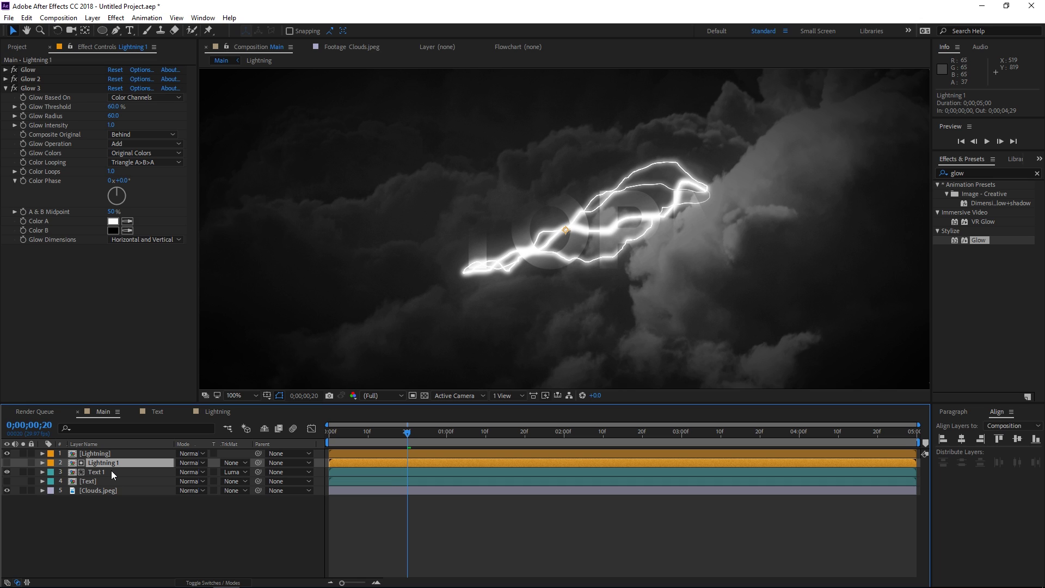
{"action": "left_click", "coordinate": [111, 472], "text": "ctrl"}
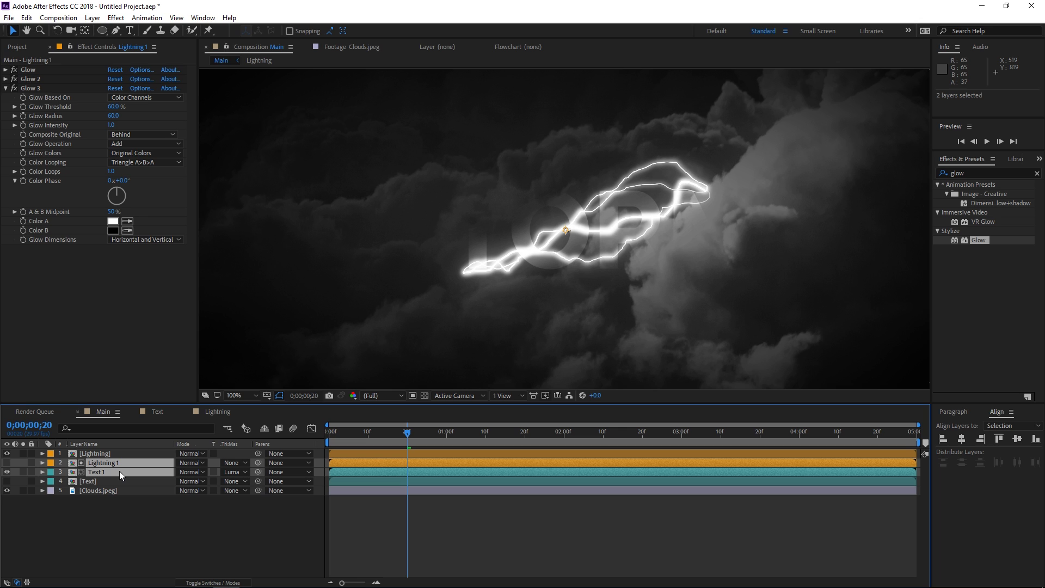
{"action": "key", "text": "ctrl+d"}
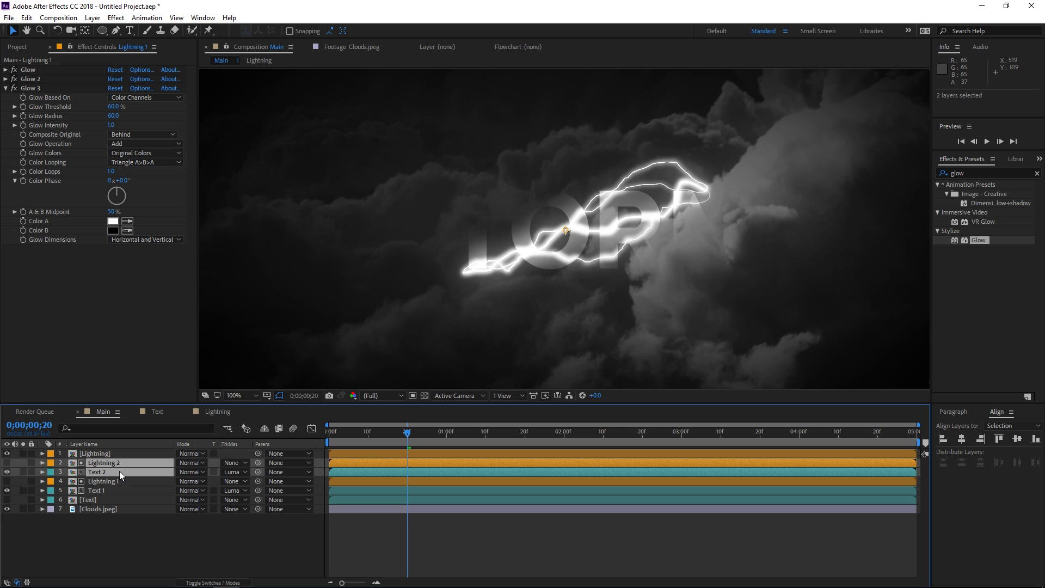
{"action": "key", "text": "ctrl+d"}
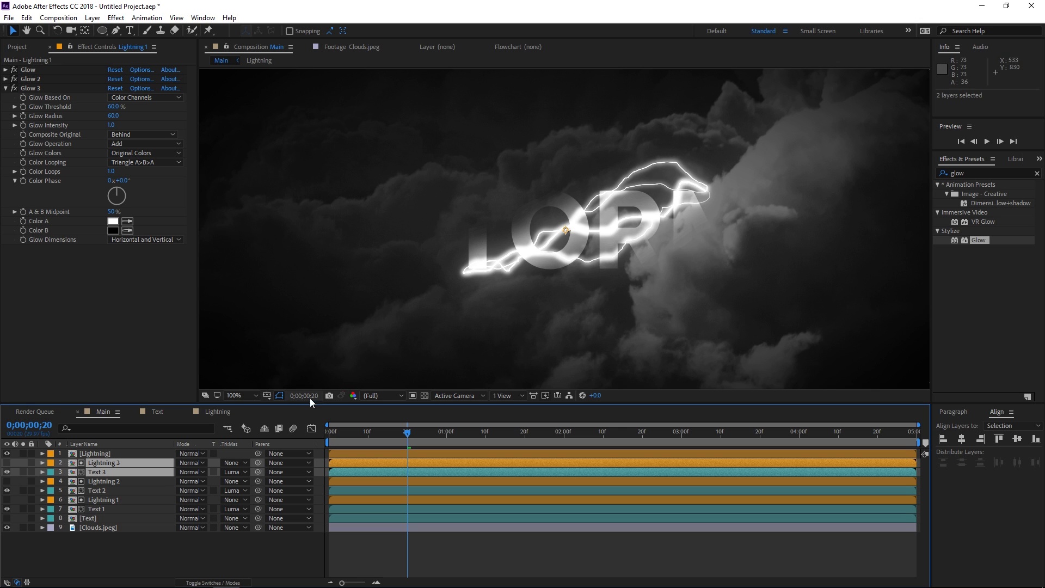
{"action": "left_click", "coordinate": [118, 544]}
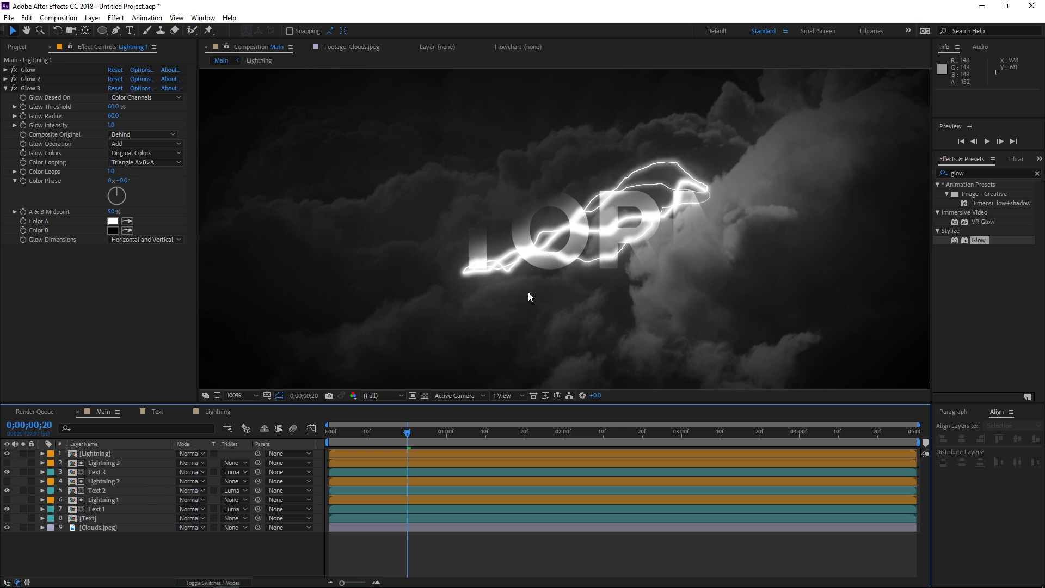
- Play back the lightning reveal from 0;00;00;08 and fit the whole composition in the viewer
{"action": "left_click", "coordinate": [362, 433]}
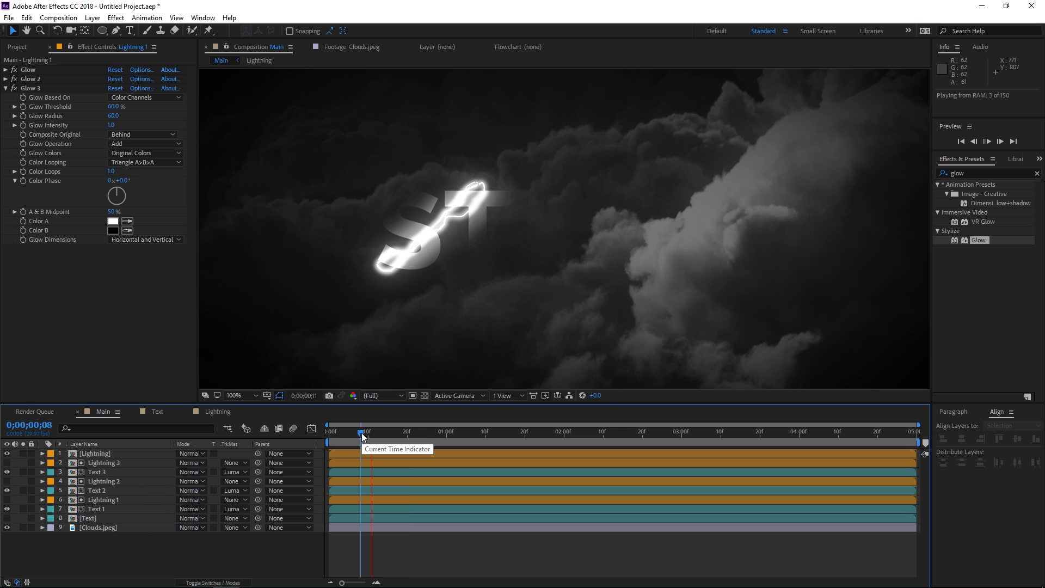
{"action": "key", "text": "space"}
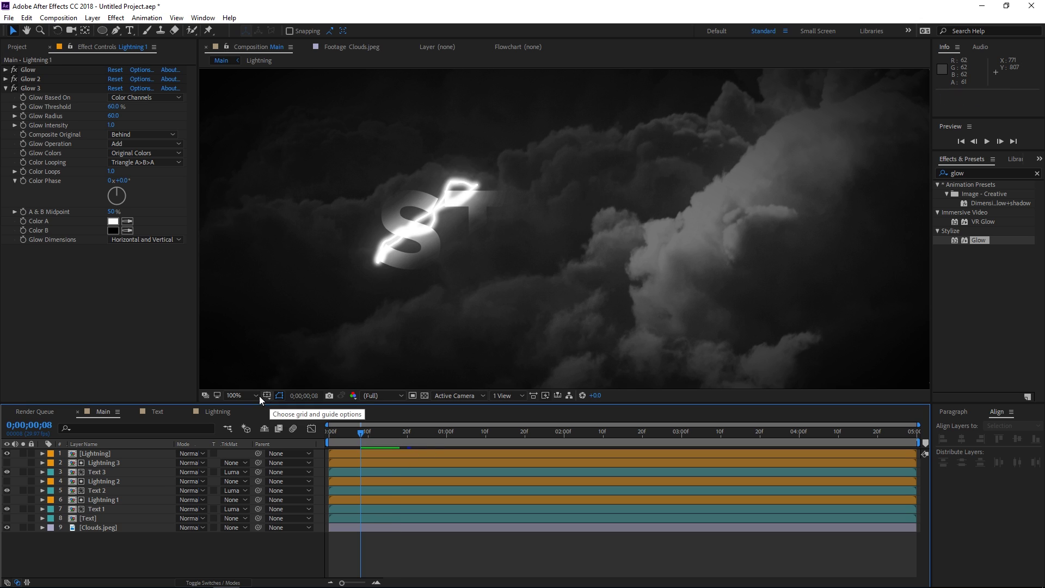
{"action": "left_click", "coordinate": [256, 396]}
{"action": "left_click", "coordinate": [263, 198]}
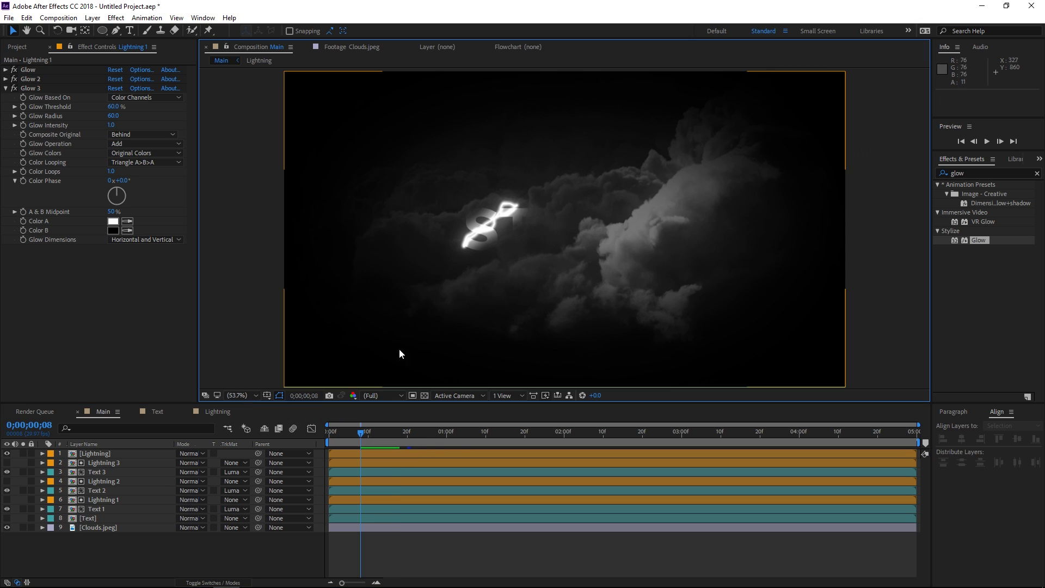
- Show the original Text layer at 0;00;01;18 and apply the Linear Wipe transition effect to it
{"action": "left_click_drag", "start_coordinate": [461, 434], "coordinate": [518, 436]}
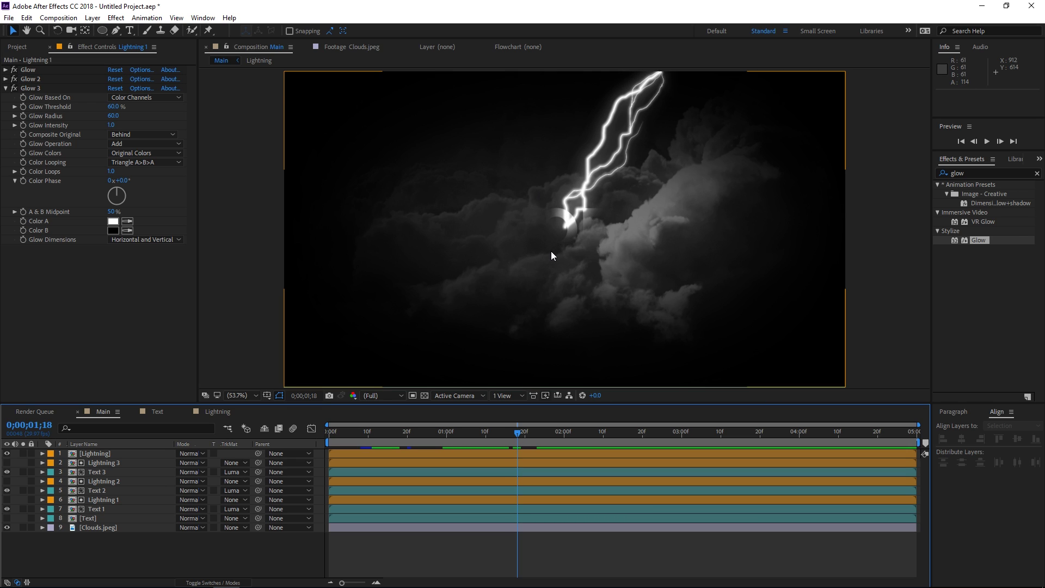
{"action": "left_click", "coordinate": [7, 518]}
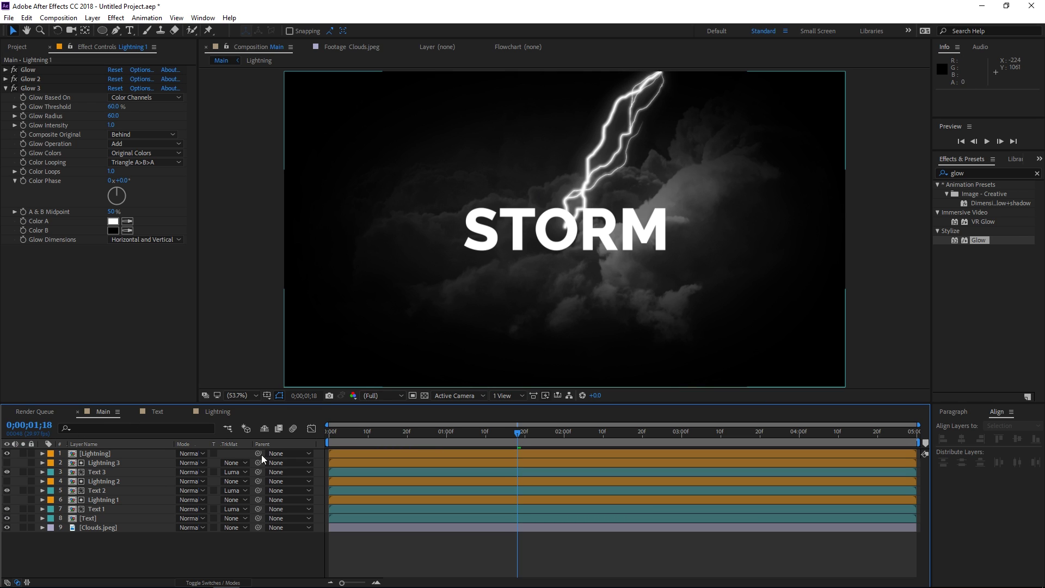
{"action": "left_click", "coordinate": [987, 173]}
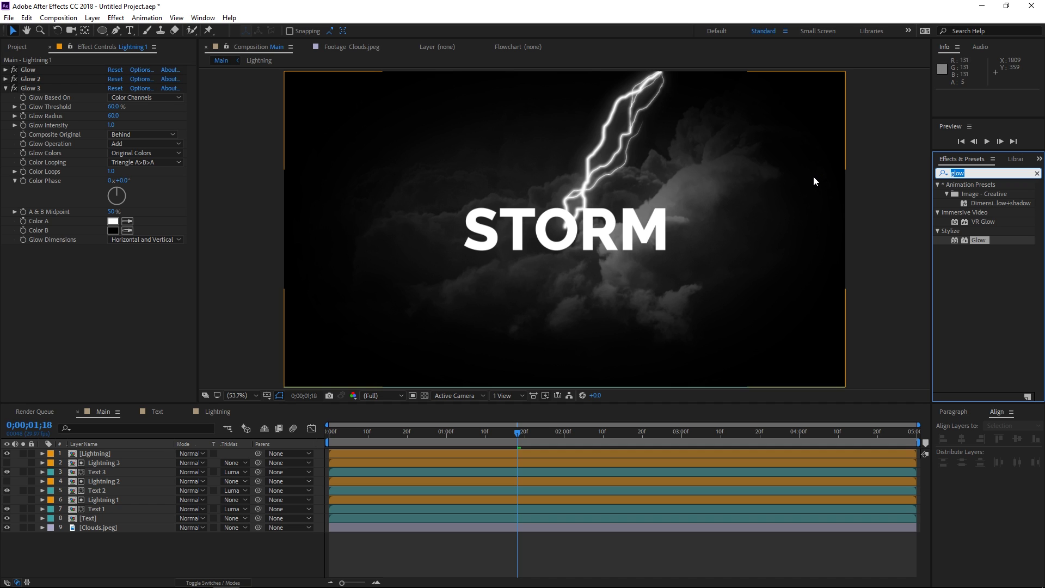
{"action": "type", "text": "linew"}
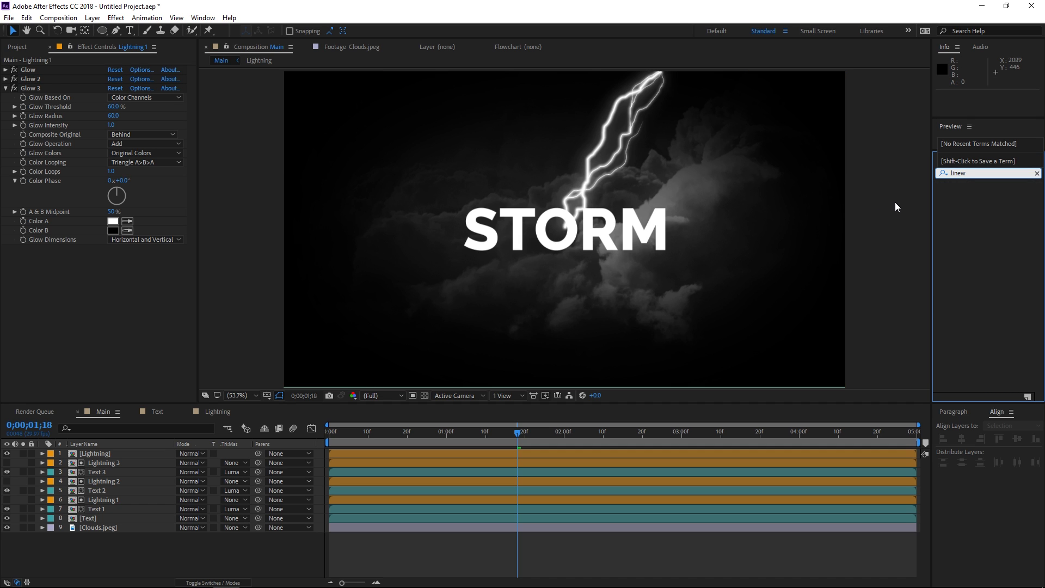
{"action": "key", "text": "BackSpace"}
{"action": "scroll", "coordinate": [993, 301], "scroll_direction": "down", "scroll_amount": 5}
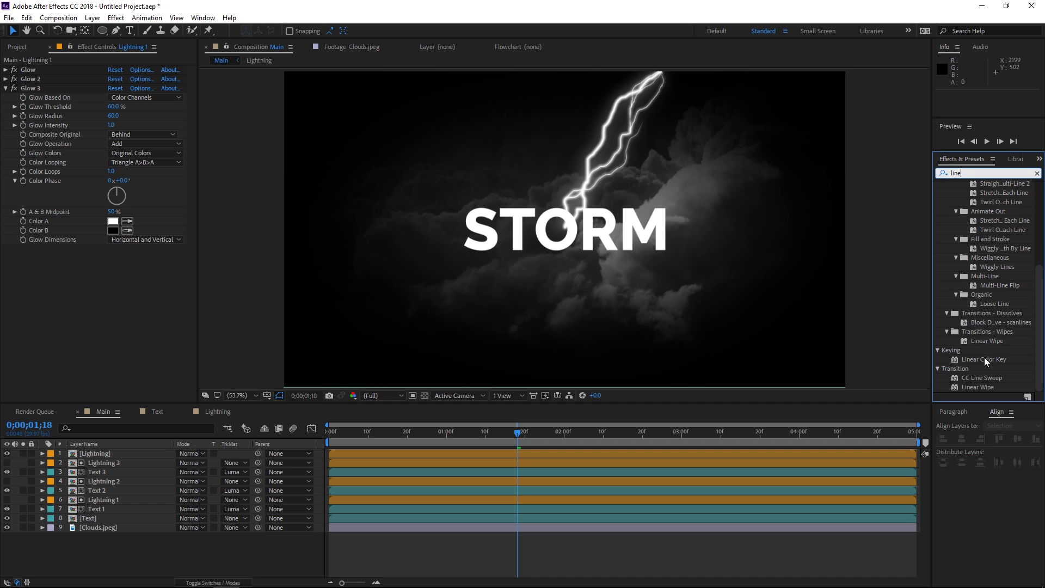
{"action": "left_click", "coordinate": [979, 386]}
{"action": "left_click_drag", "start_coordinate": [982, 385], "coordinate": [536, 518]}
{"action": "left_click", "coordinate": [1036, 173]}
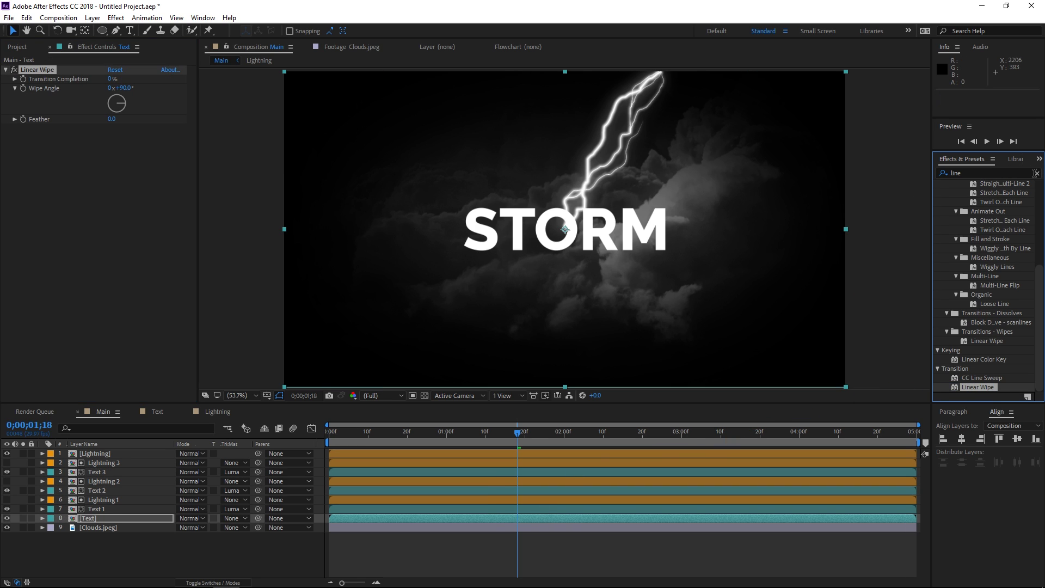
- Set the Text layer's Linear Wipe Feather to 75 and its Wipe Angle to 200°
{"action": "left_click", "coordinate": [112, 119]}
{"action": "type", "text": "75"}
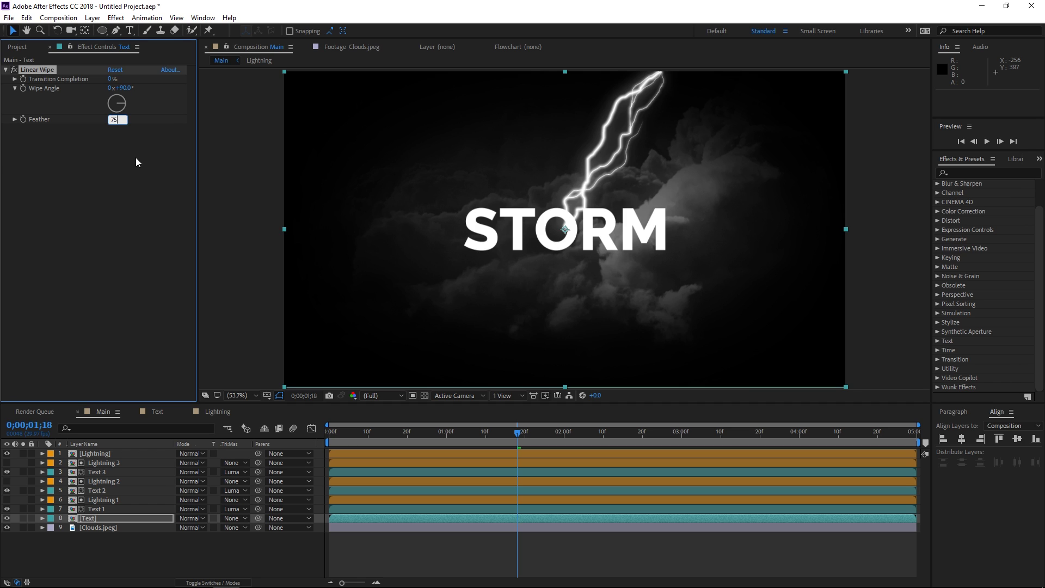
{"action": "key", "text": "Return"}
{"action": "left_click_drag", "start_coordinate": [113, 79], "coordinate": [112, 103]}
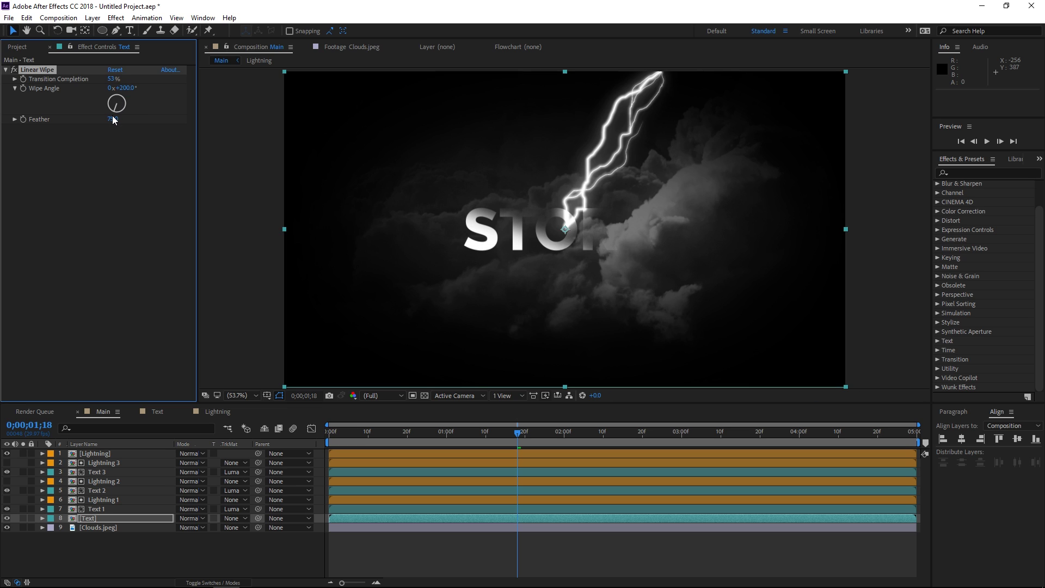
{"action": "left_click", "coordinate": [113, 120]}
{"action": "left_click", "coordinate": [87, 240]}
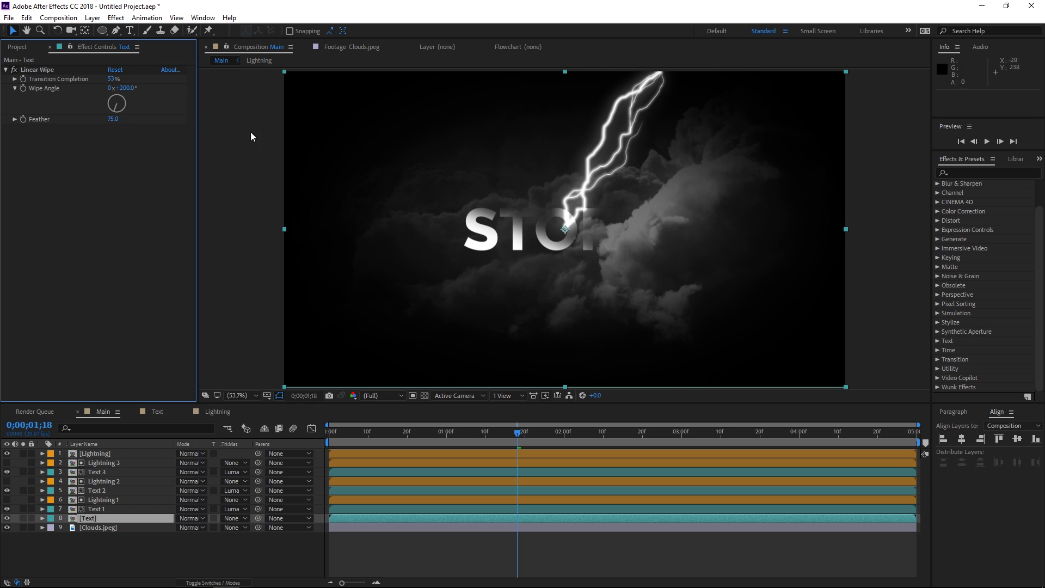
- Keyframe the Linear Wipe's Transition Completion at 66% at 0;00;01;15
{"action": "left_click_drag", "start_coordinate": [112, 79], "coordinate": [120, 82]}
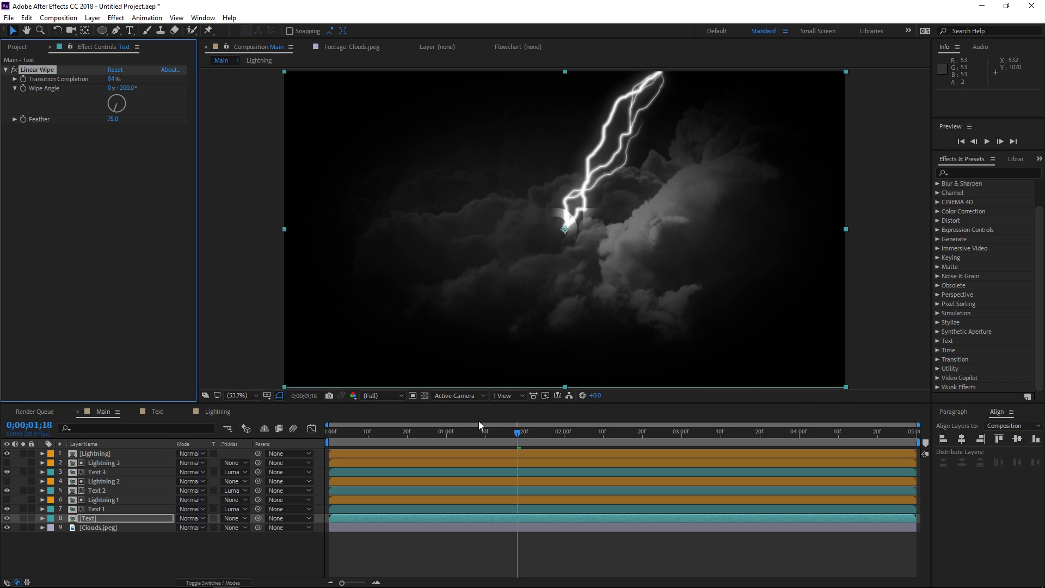
{"action": "left_click_drag", "start_coordinate": [519, 433], "coordinate": [506, 436]}
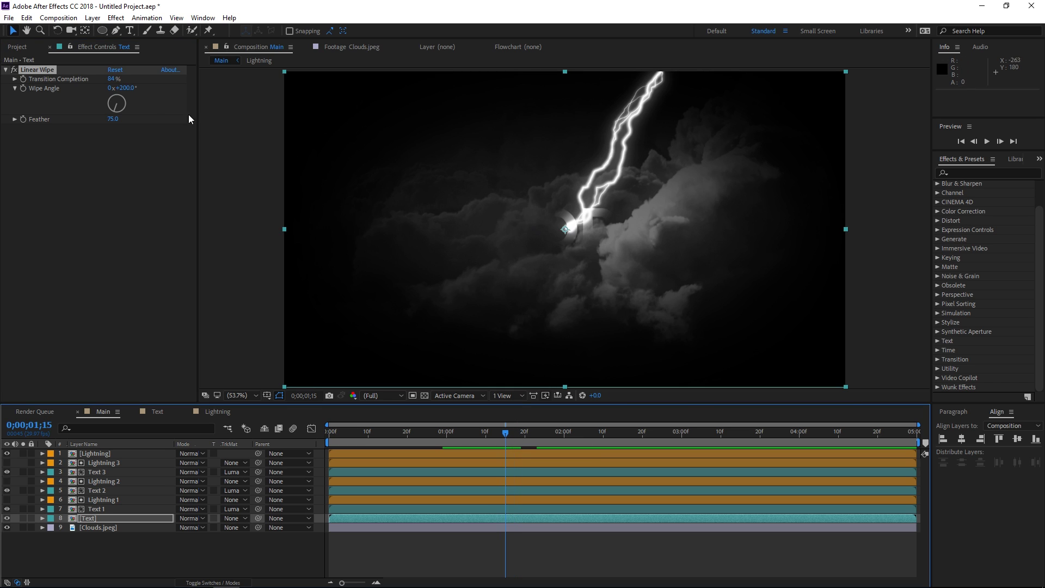
{"action": "left_click", "coordinate": [113, 79]}
{"action": "type", "text": "66"}
{"action": "key", "text": "Return"}
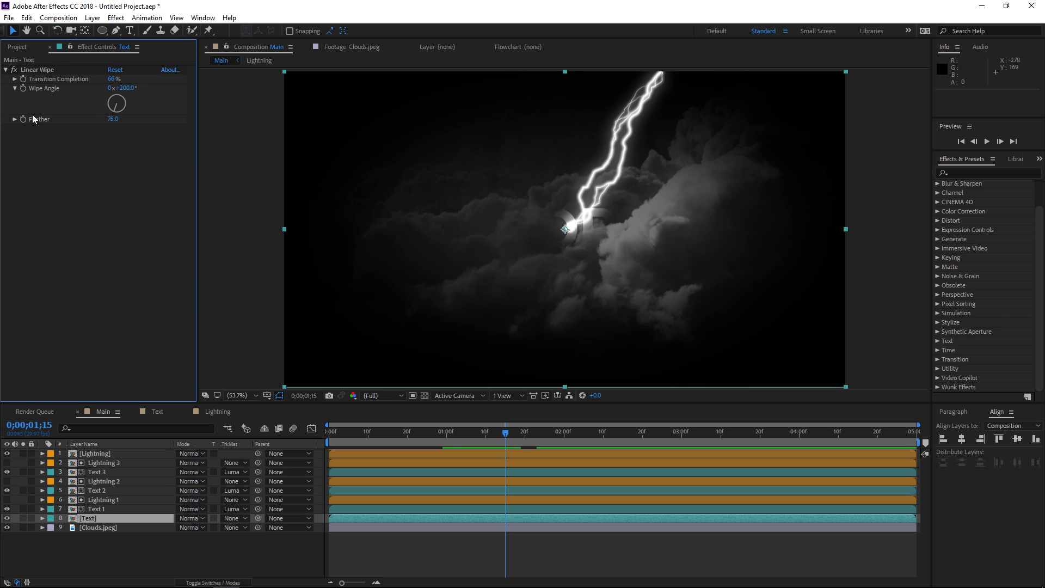
{"action": "left_click", "coordinate": [24, 77]}
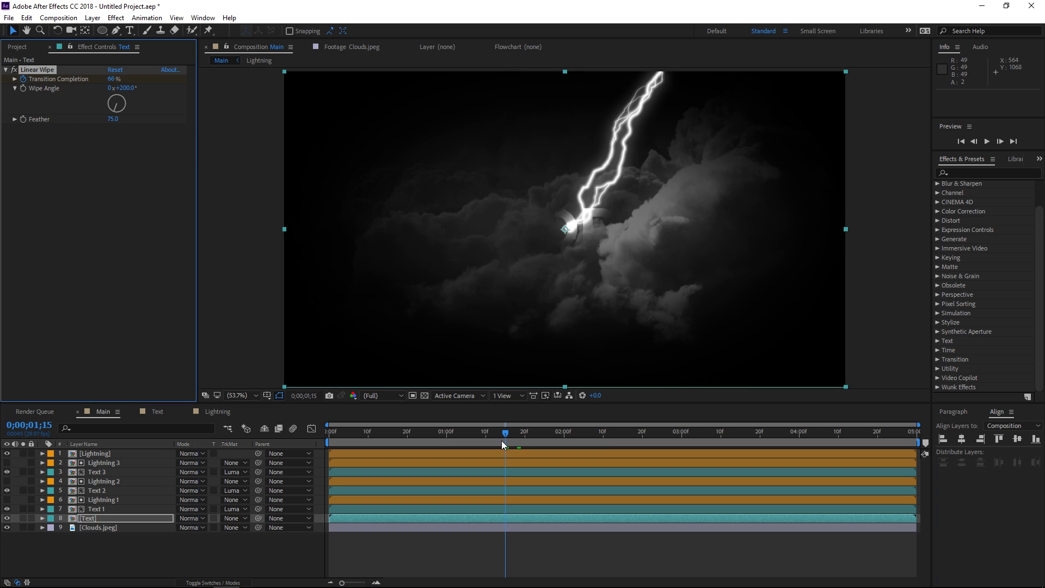
- Add a Transition Completion keyframe of 0% at 0;00;01;23 and check the layer's keyframes in the timeline
{"action": "left_click_drag", "start_coordinate": [504, 433], "coordinate": [535, 437]}
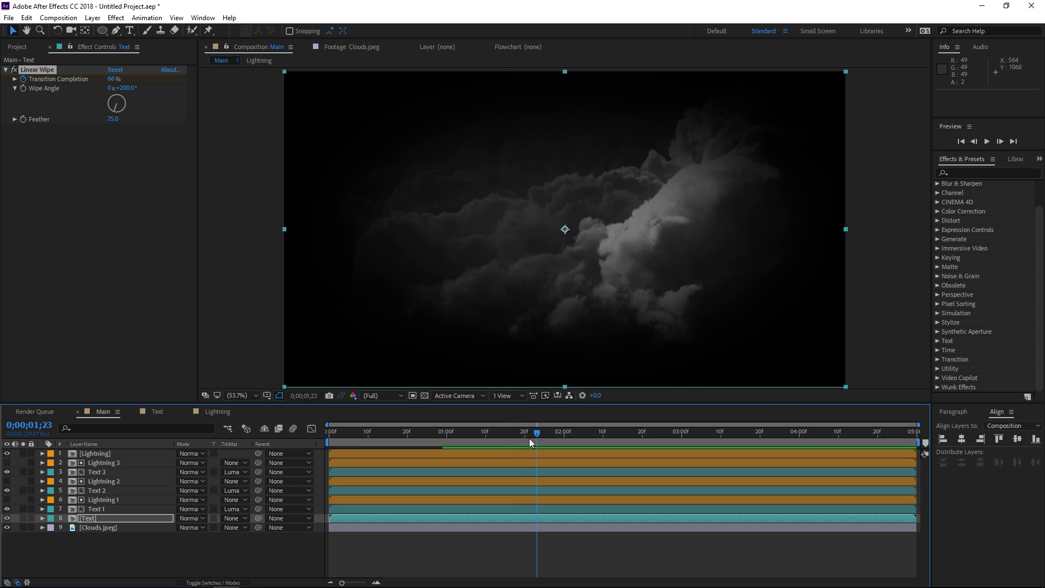
{"action": "left_click_drag", "start_coordinate": [111, 82], "coordinate": [76, 79]}
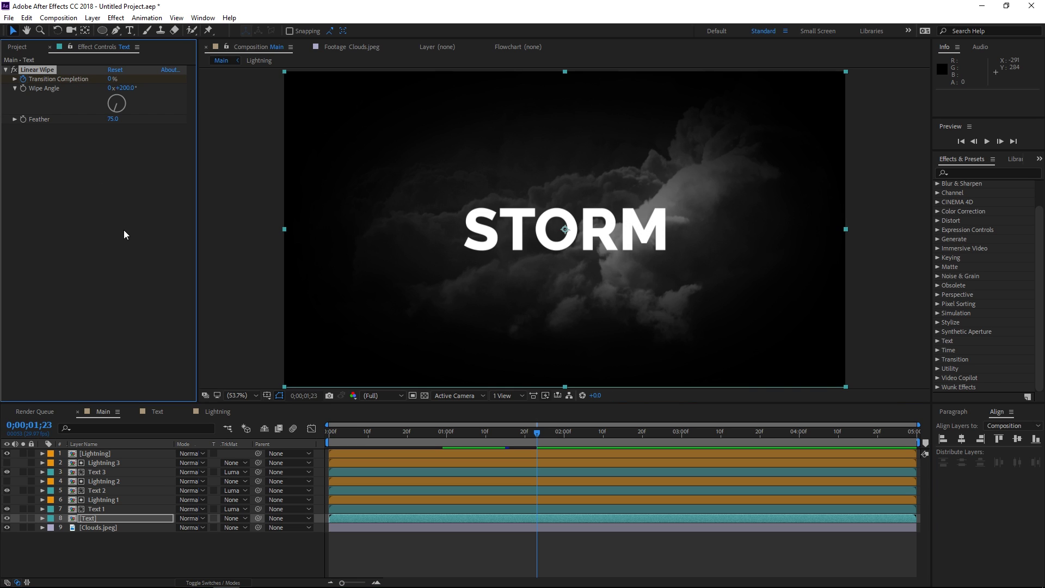
{"action": "key", "text": "u"}
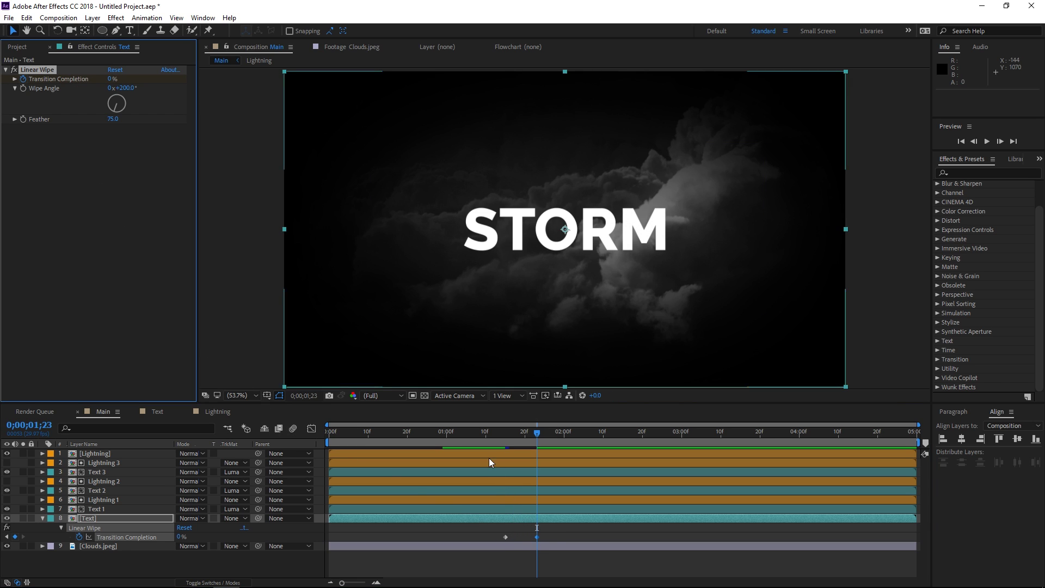
{"action": "key", "text": "u"}
- Play back the STORM title wipe from 0;00;01;08
{"action": "left_click", "coordinate": [476, 432]}
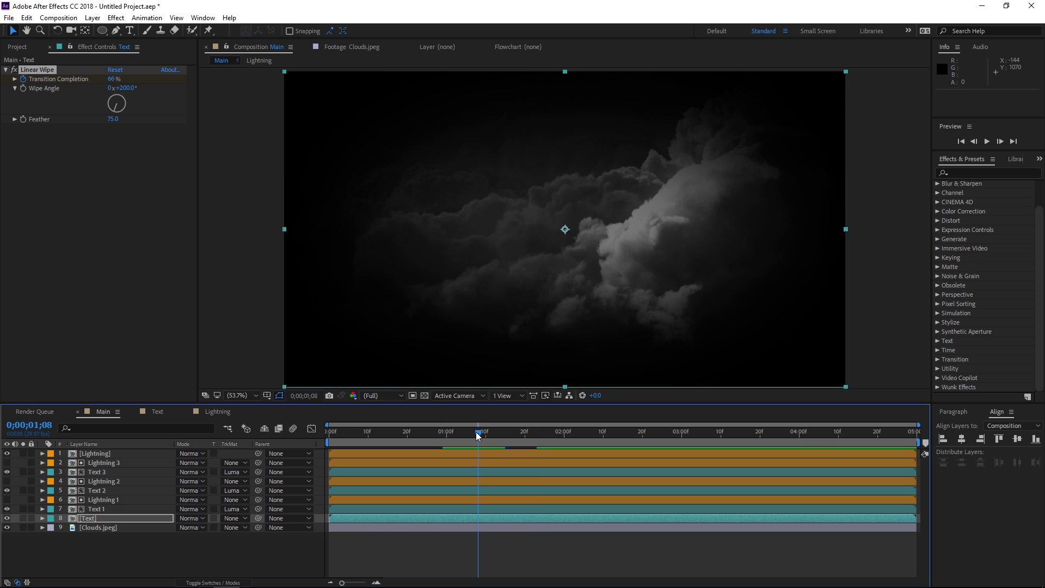
{"action": "key", "text": "space"}
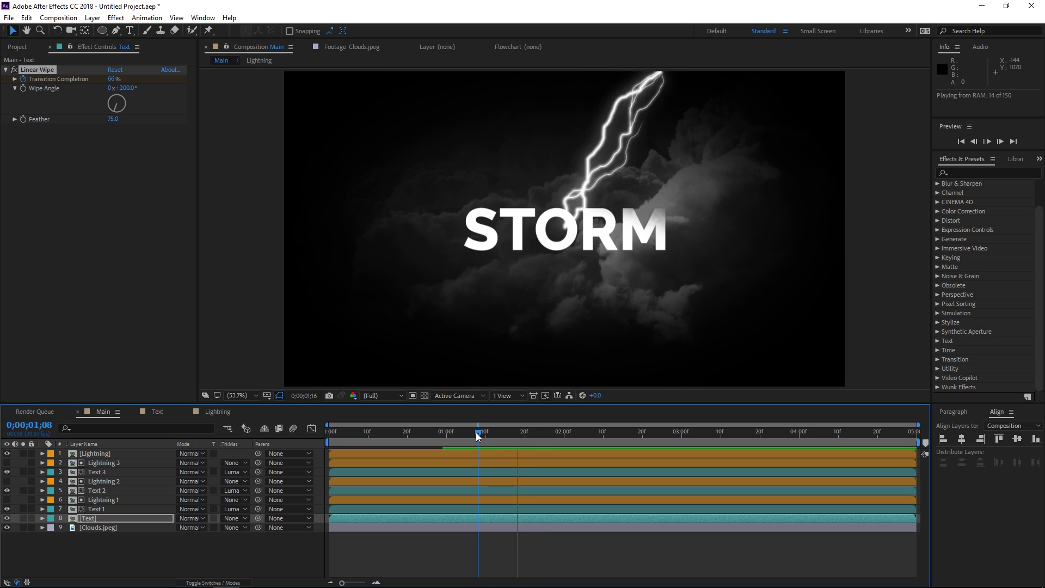
{"action": "key", "text": "space"}
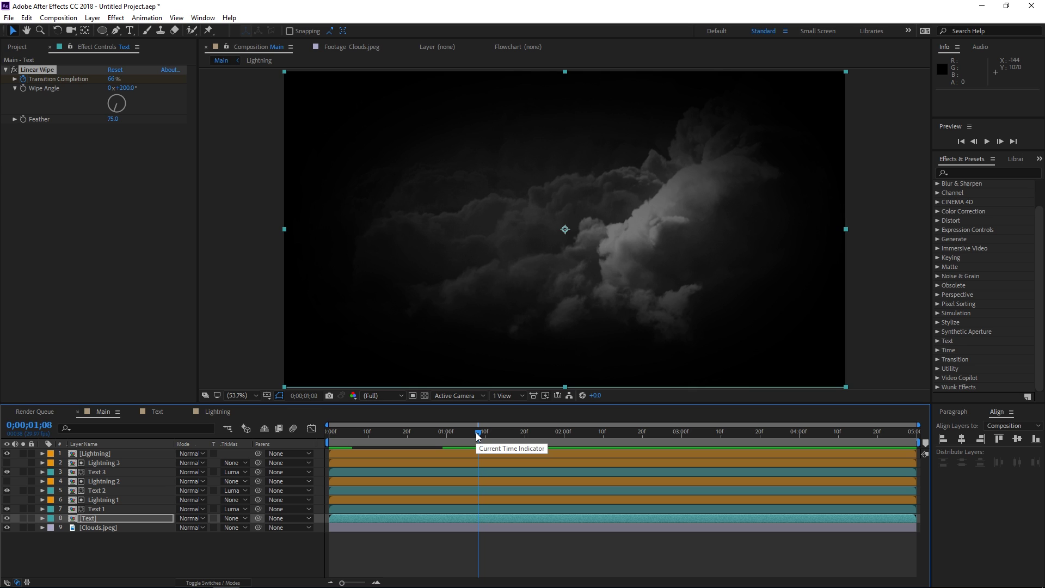
- Move all the Lightning and Text layers together so that they start at 0;00;00;15
{"action": "left_click", "coordinate": [404, 531]}
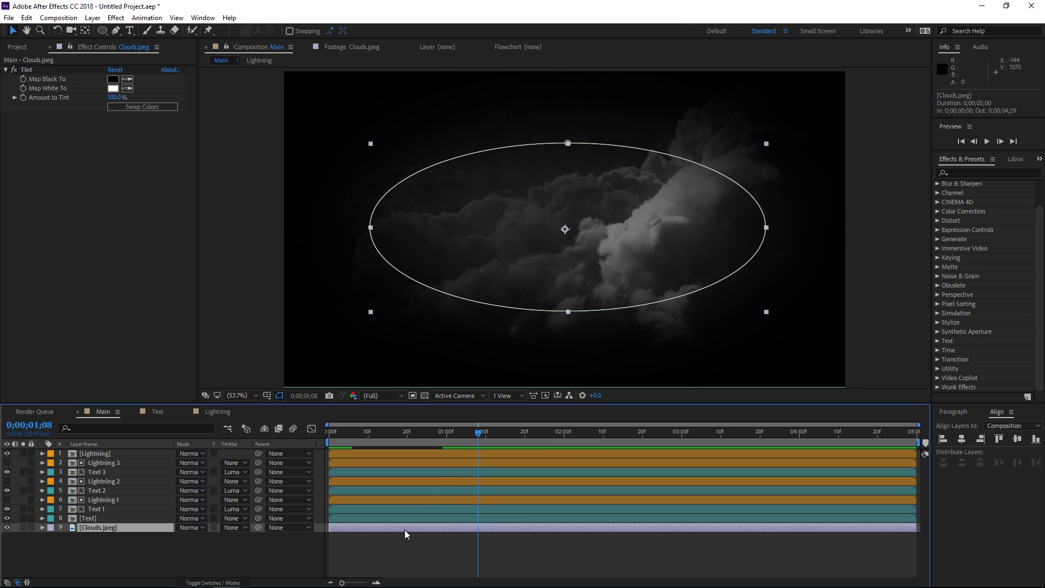
{"action": "left_click", "coordinate": [341, 521]}
{"action": "left_click", "coordinate": [351, 451], "text": "shift"}
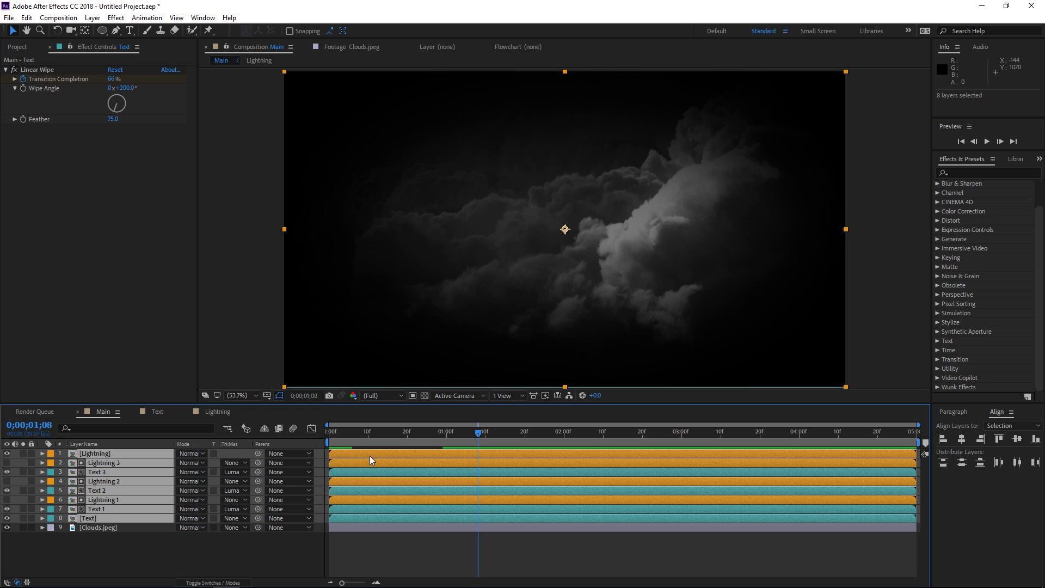
{"action": "left_click_drag", "start_coordinate": [351, 460], "coordinate": [402, 452]}
{"action": "left_click", "coordinate": [414, 553]}
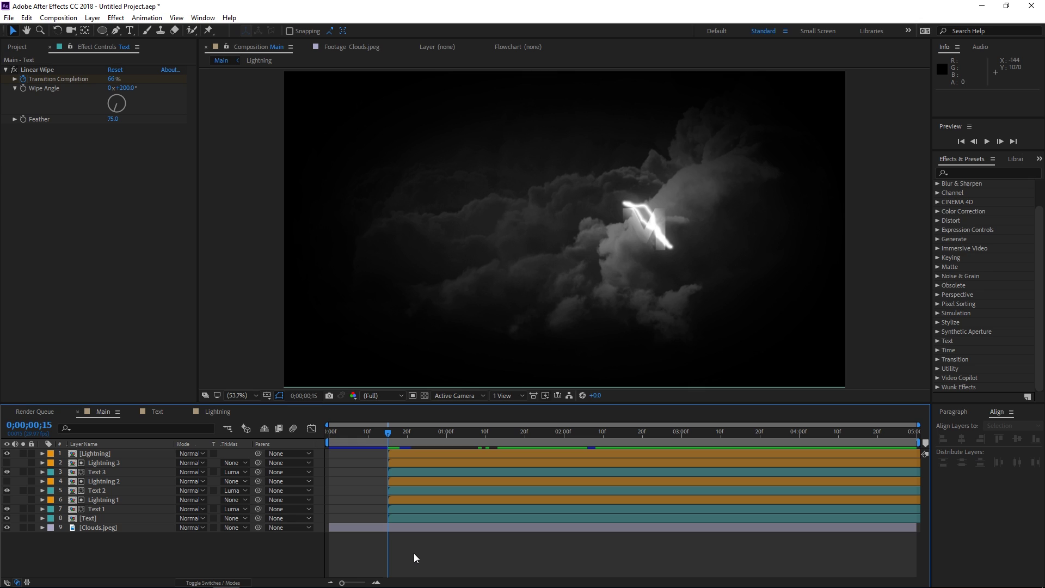
- Trim the start of the Clouds.jpeg layer to 0;00;00;05 and split the layer at 0;00;01;14
{"action": "left_click", "coordinate": [351, 528]}
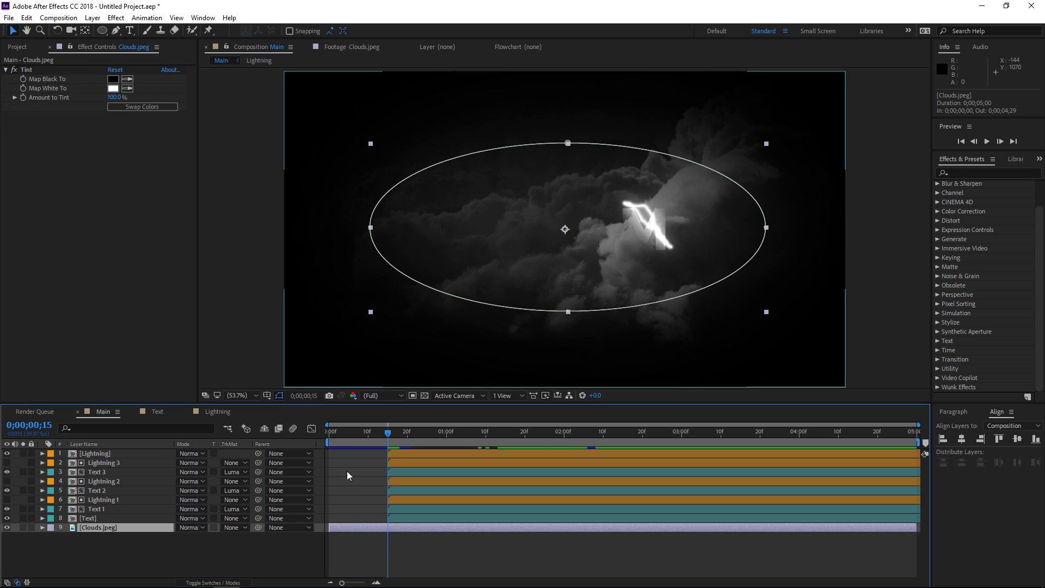
{"action": "left_click", "coordinate": [348, 432]}
{"action": "left_click_drag", "start_coordinate": [331, 527], "coordinate": [349, 531]}
{"action": "left_click_drag", "start_coordinate": [467, 439], "coordinate": [502, 436]}
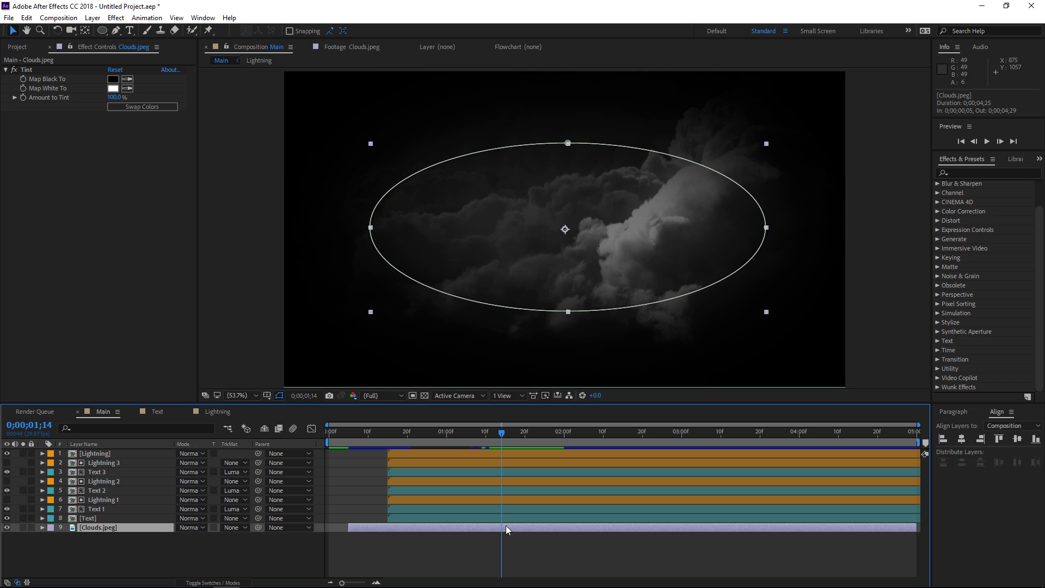
{"action": "key", "text": "ctrl+shift+d"}
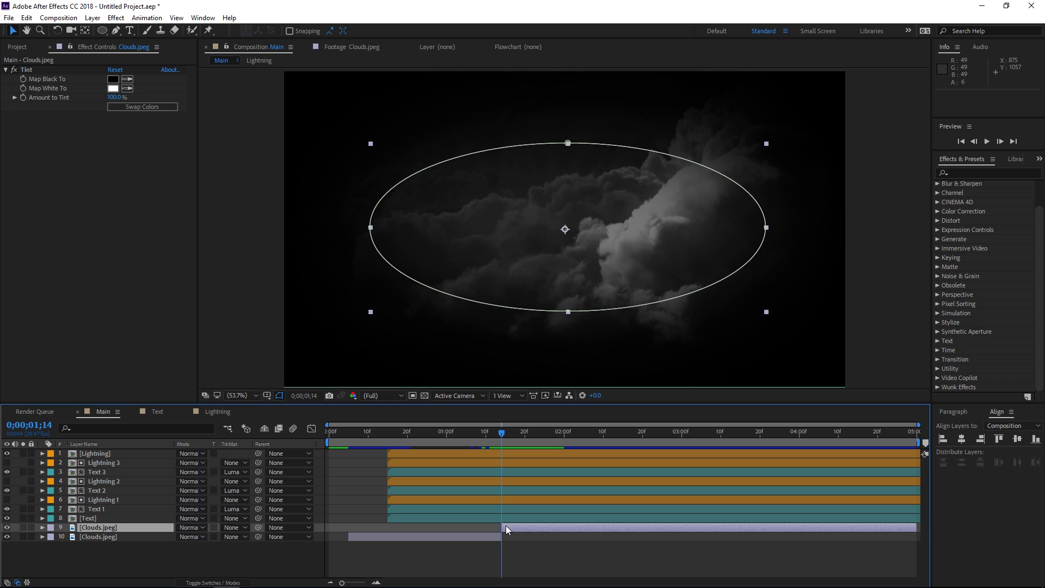
- Add the expression wiggle(9,30) to the Opacity of the earlier Clouds.jpeg segment
{"action": "left_click", "coordinate": [391, 537]}
{"action": "key", "text": "t"}
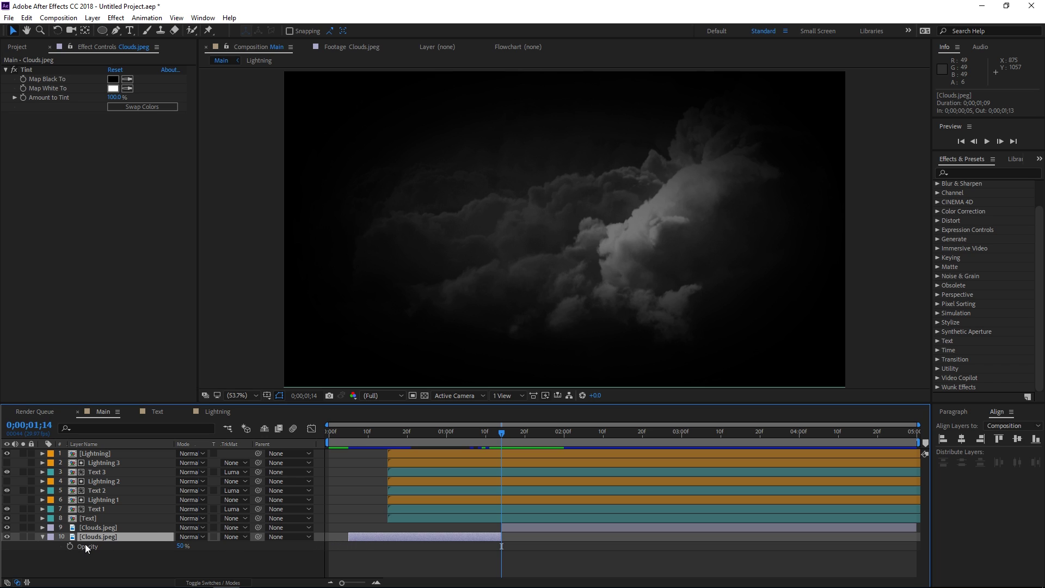
{"action": "left_click", "coordinate": [68, 546], "text": "alt"}
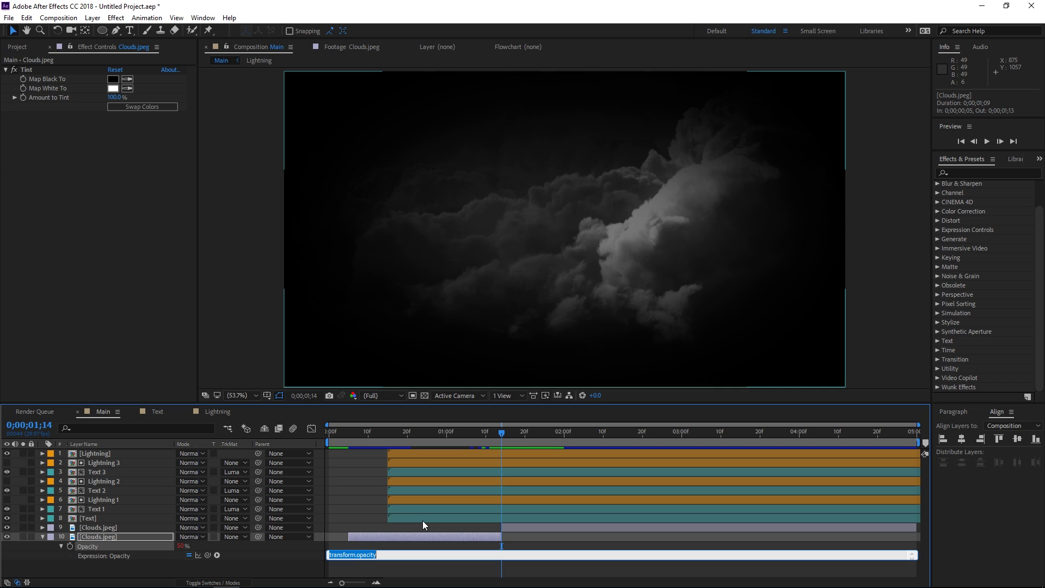
{"action": "type", "text": "wiggle"}
{"action": "type", "text": "(9,30"}
{"action": "left_click", "coordinate": [339, 546]}
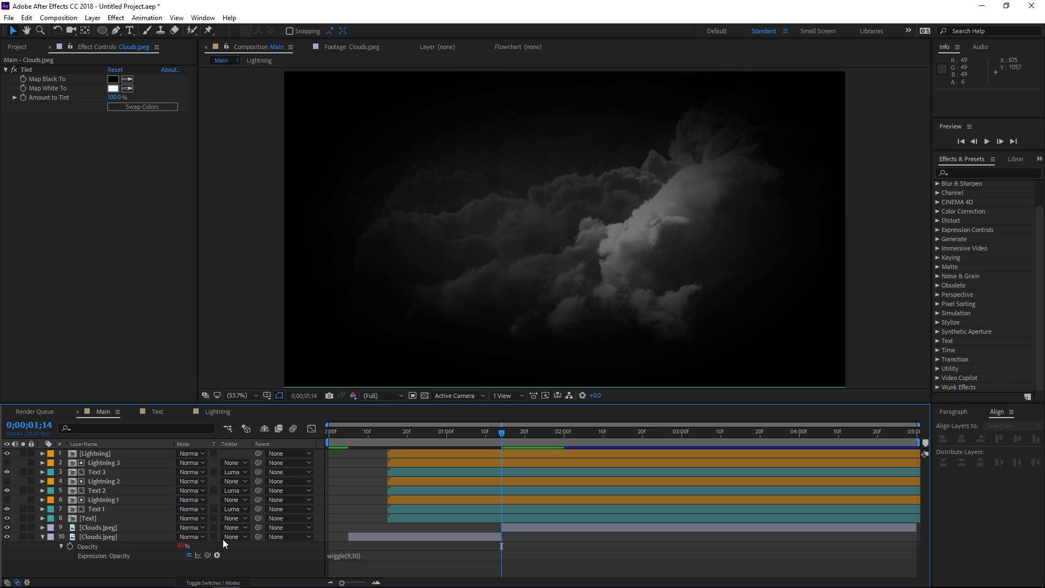
- Play back the flickering clouds from 0;00;00;04
{"action": "left_click", "coordinate": [344, 434]}
{"action": "key", "text": "space"}
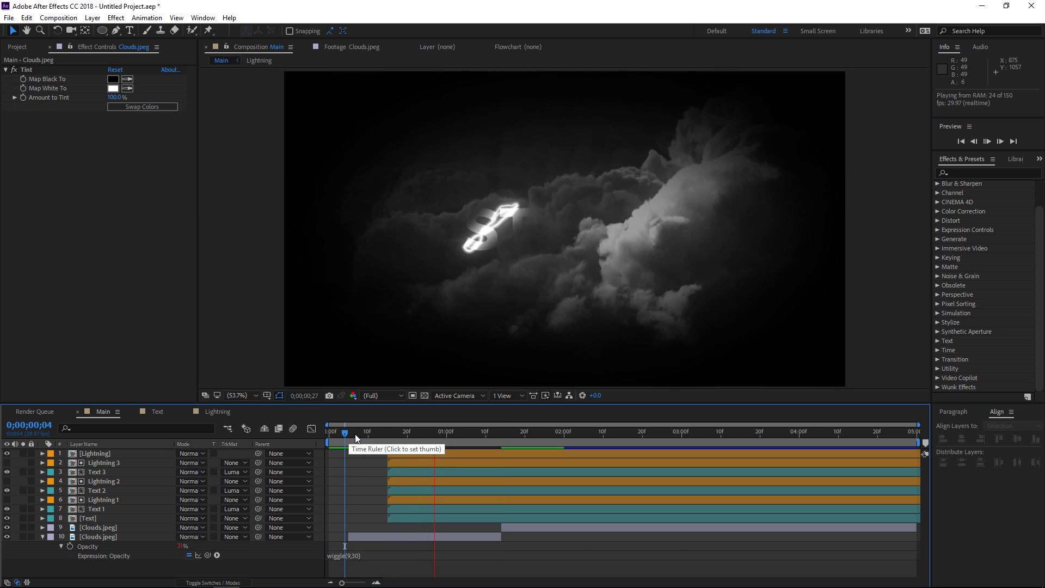
{"action": "left_click", "coordinate": [434, 438]}
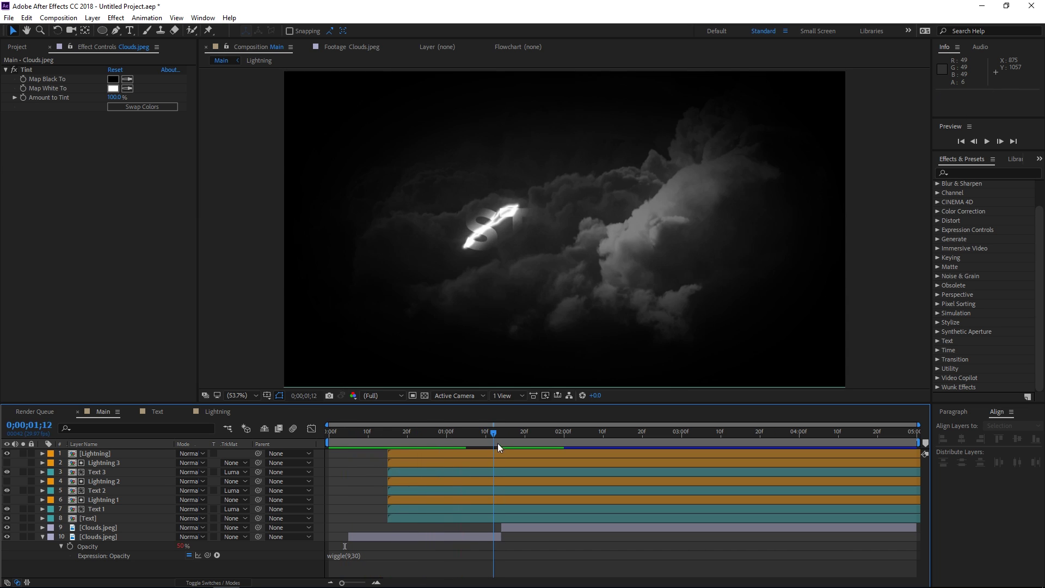
- Set the Opacity of the later Clouds.jpeg segment, which starts at 0;00;01;14, to 20%
{"action": "left_click", "coordinate": [494, 435]}
{"action": "left_click", "coordinate": [518, 527]}
{"action": "left_click_drag", "start_coordinate": [492, 431], "coordinate": [502, 431]}
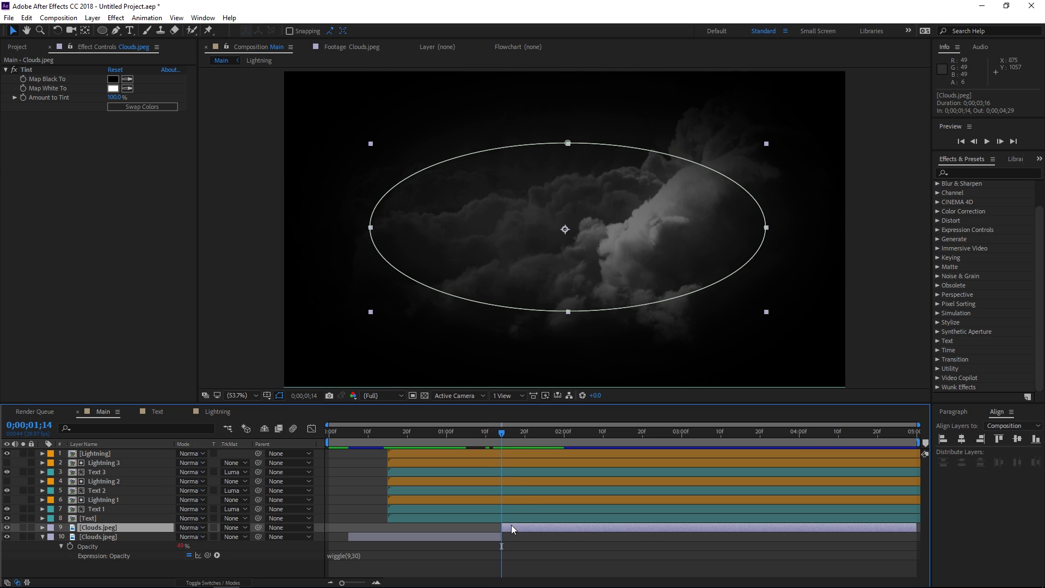
{"action": "key", "text": "t"}
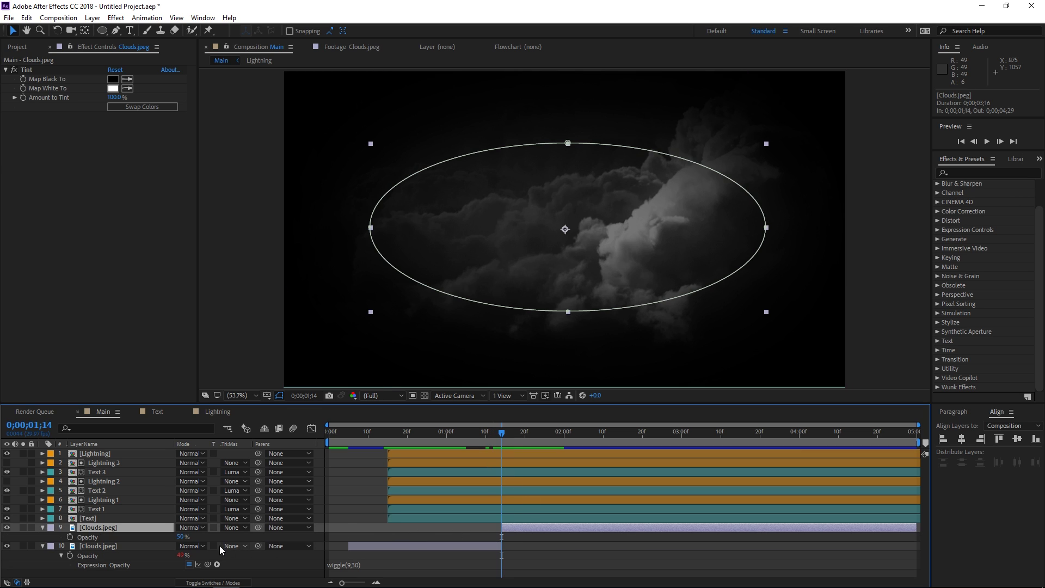
{"action": "left_click", "coordinate": [182, 538]}
{"action": "type", "text": "20"}
{"action": "left_click", "coordinate": [212, 536]}
- Add an Opacity keyframe at 0;00;02;00 on the later Clouds.jpeg segment
{"action": "left_click", "coordinate": [537, 433]}
{"action": "left_click_drag", "start_coordinate": [537, 434], "coordinate": [565, 440]}
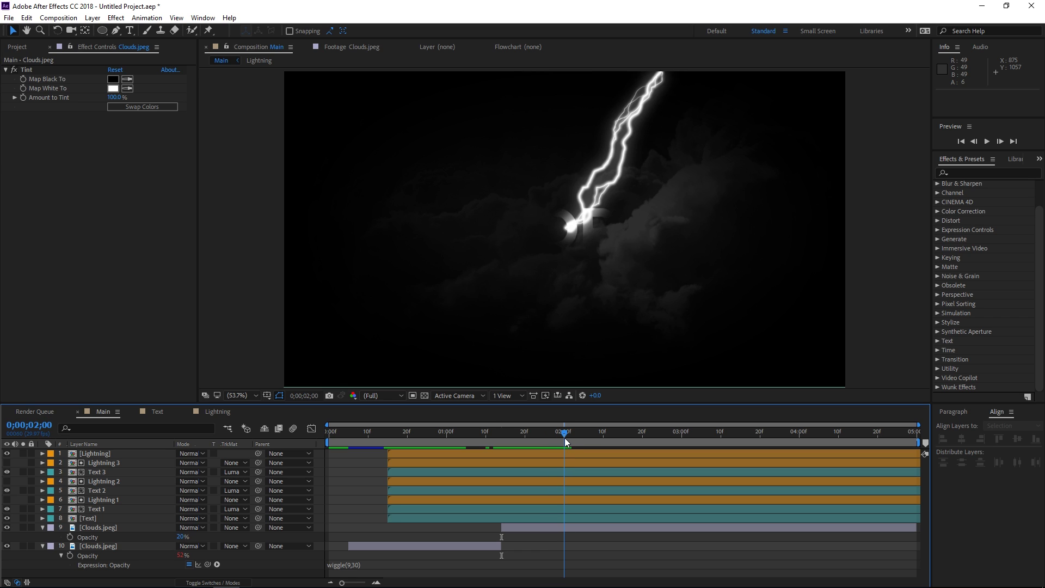
{"action": "left_click", "coordinate": [69, 537]}
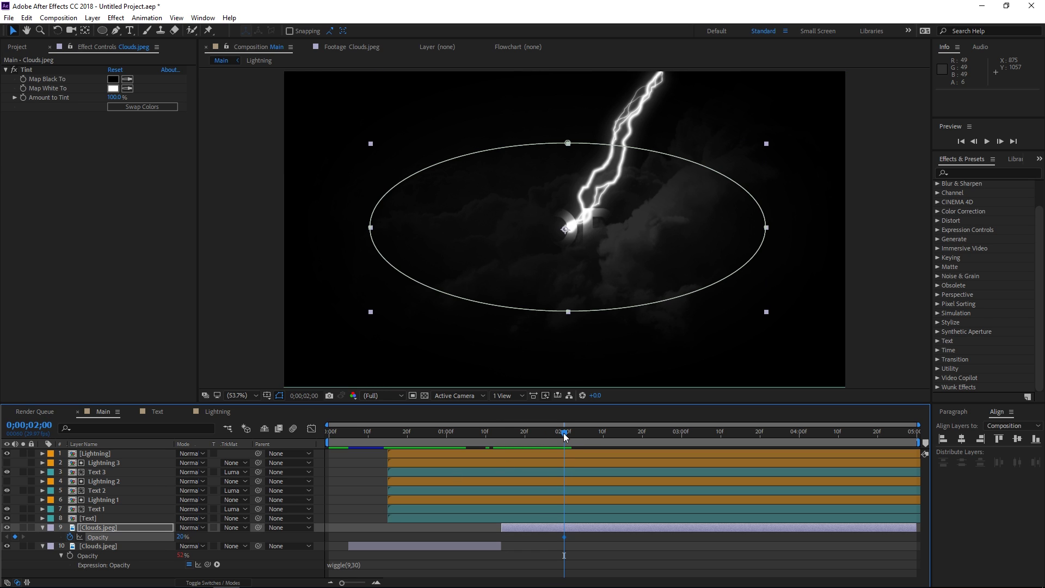
- Add a 50% Opacity keyframe at 0;00;02;04 on the later Clouds.jpeg segment and collapse both Clouds.jpeg layers
{"action": "left_click_drag", "start_coordinate": [565, 435], "coordinate": [581, 434]}
{"action": "left_click", "coordinate": [182, 538]}
{"action": "type", "text": "50"}
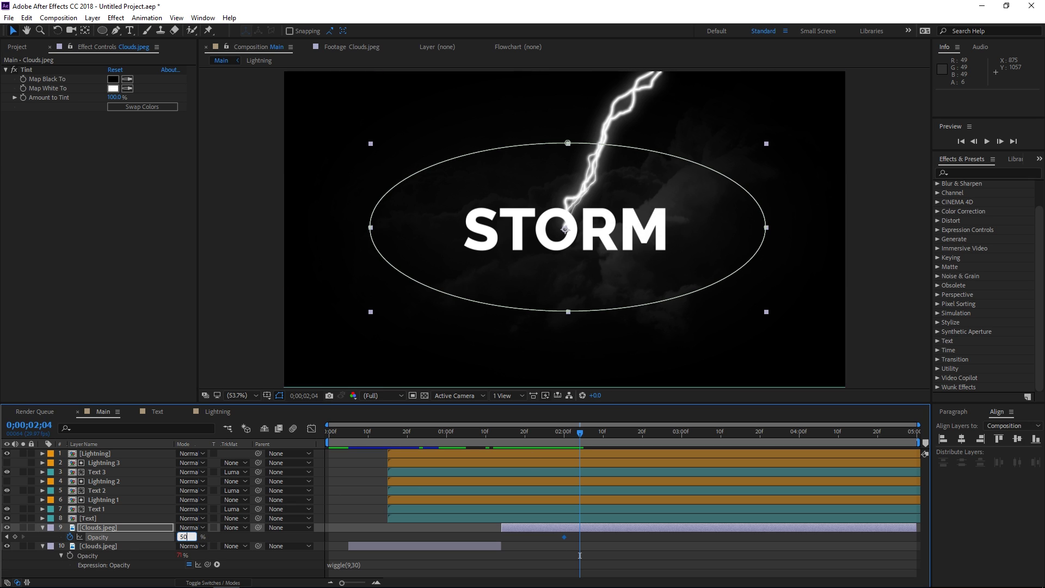
{"action": "left_click", "coordinate": [213, 536]}
{"action": "left_click", "coordinate": [45, 547]}
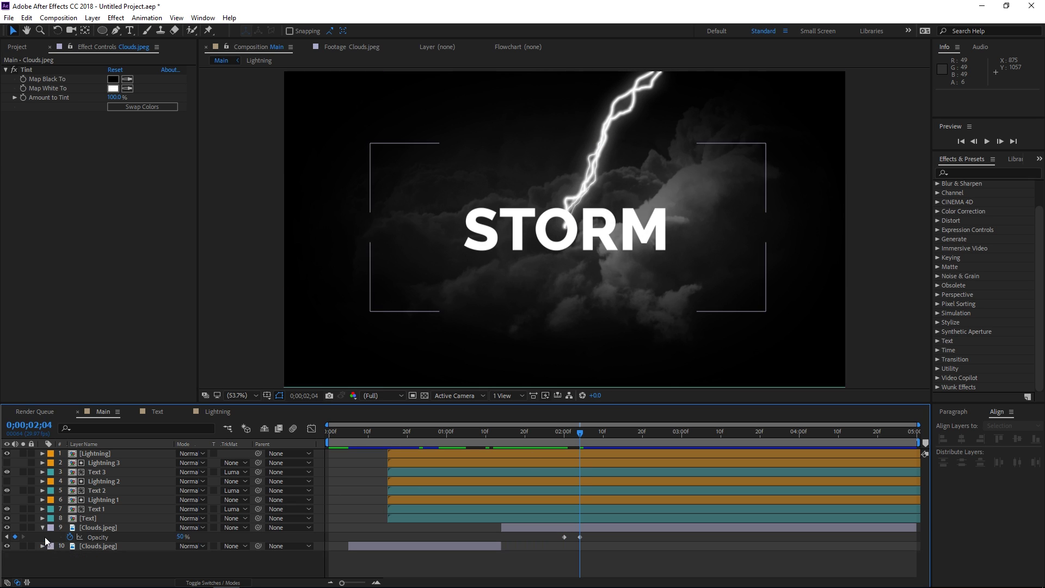
{"action": "left_click", "coordinate": [44, 526]}
- Play back the composition from 0;00;00;05 to check the cloud brightness changes
{"action": "left_click", "coordinate": [349, 435]}
{"action": "key", "text": "space"}
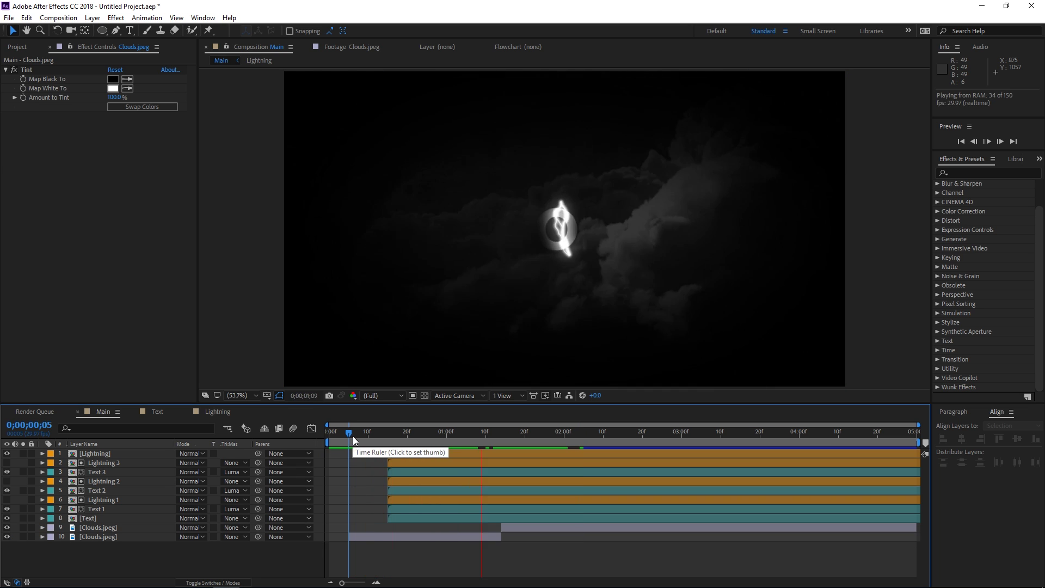
{"action": "key", "text": "space"}
{"action": "left_click", "coordinate": [353, 436]}
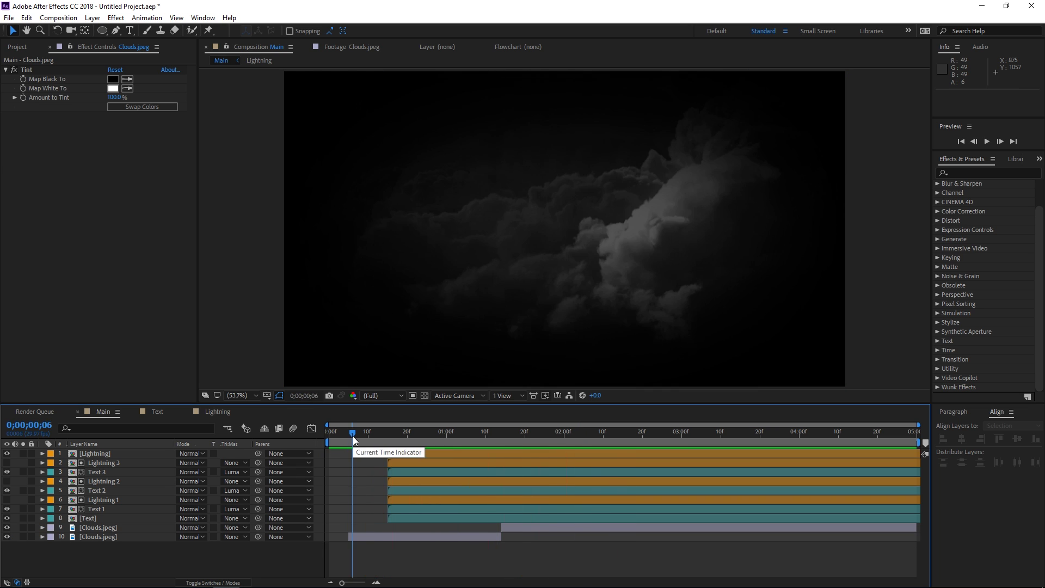
- Create a null object and move it below the Clouds.jpeg layers in the layer stack
{"action": "right_click", "coordinate": [213, 557]}
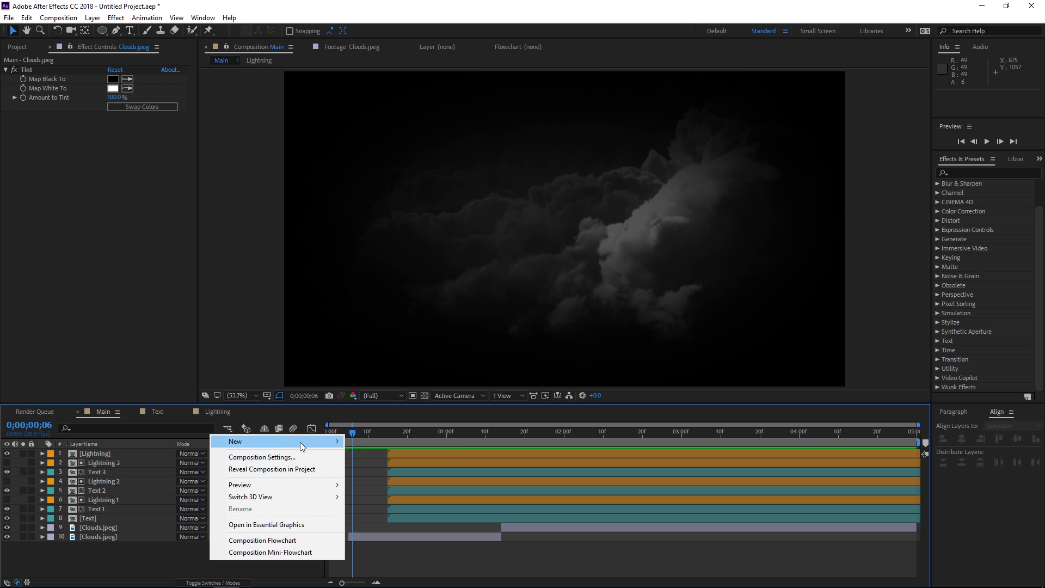
{"action": "mouse_move", "coordinate": [299, 442]}
{"action": "left_click", "coordinate": [374, 506]}
{"action": "left_click_drag", "start_coordinate": [129, 455], "coordinate": [114, 489]}
{"action": "left_click_drag", "start_coordinate": [113, 551], "coordinate": [113, 552]}
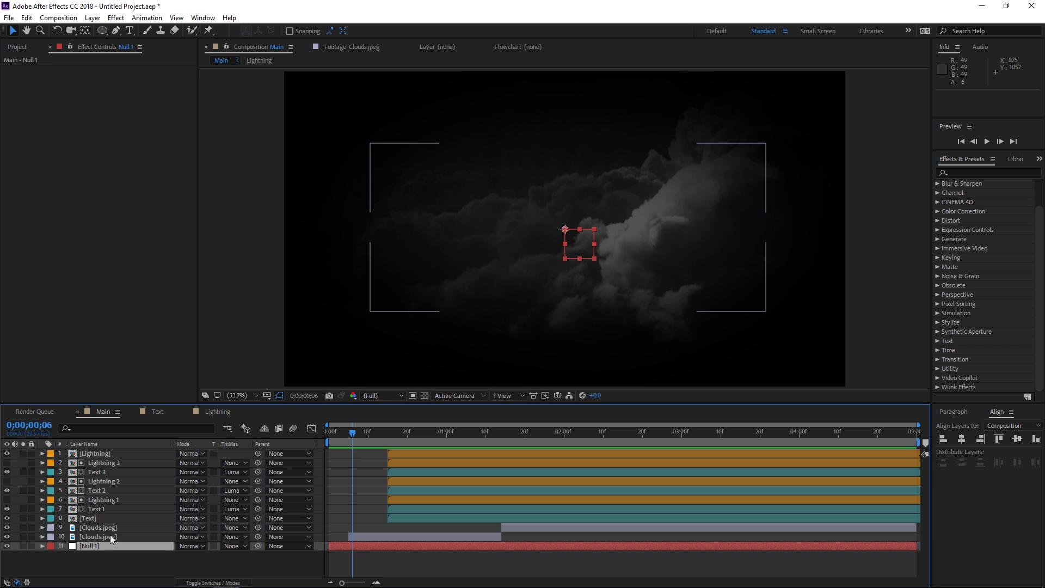
- Parent both Clouds.jpeg layers to the null object
{"action": "left_click", "coordinate": [111, 534]}
{"action": "left_click", "coordinate": [113, 528], "text": "ctrl"}
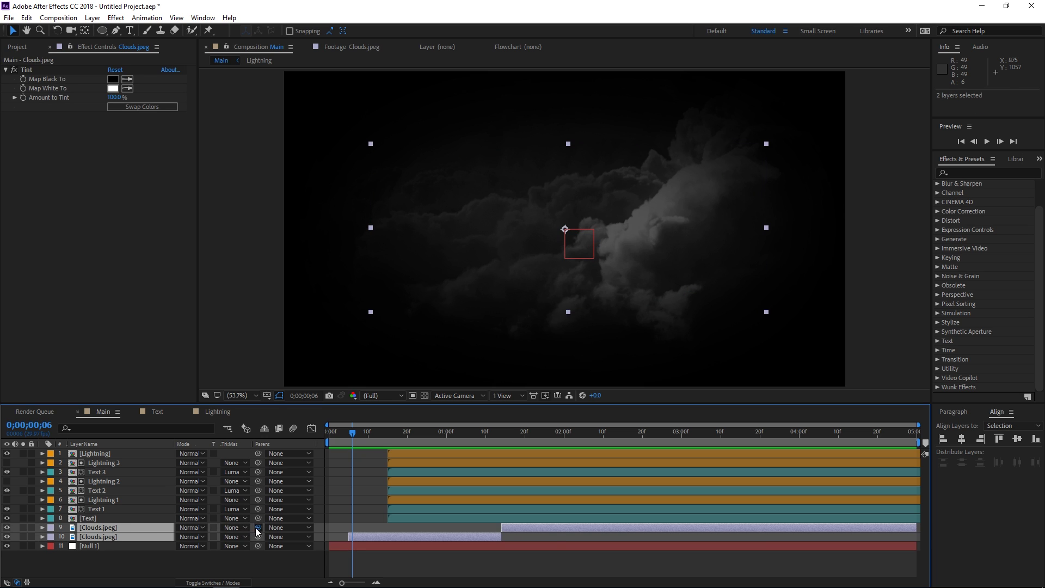
{"action": "left_click_drag", "start_coordinate": [258, 528], "coordinate": [150, 546]}
- Add a Scale keyframe of 150% on the null object at 0;00;00;00
{"action": "left_click_drag", "start_coordinate": [352, 436], "coordinate": [316, 439]}
{"action": "left_click", "coordinate": [109, 546]}
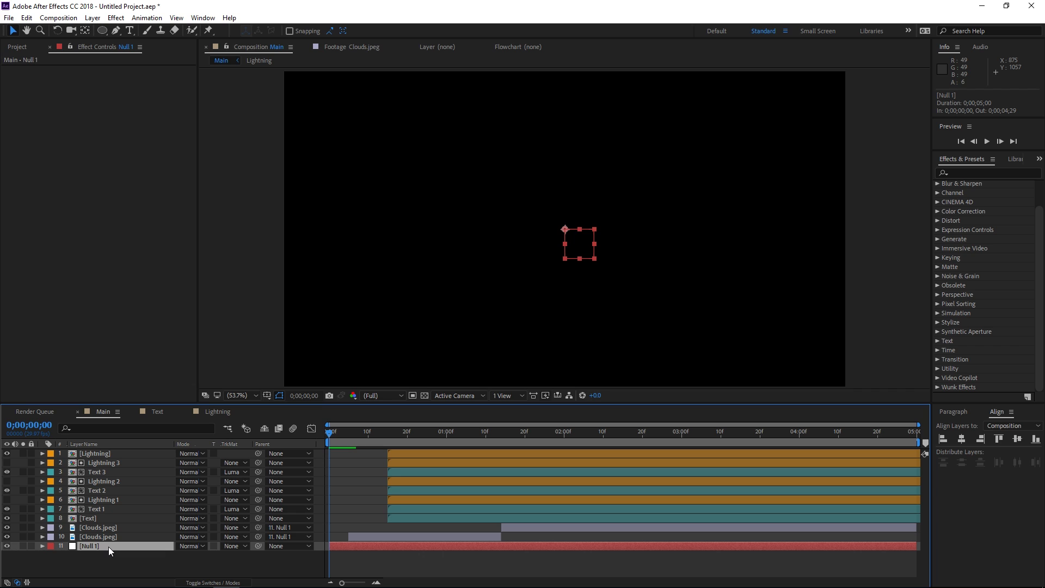
{"action": "key", "text": "s"}
{"action": "left_click", "coordinate": [69, 556]}
{"action": "left_click", "coordinate": [193, 555]}
{"action": "type", "text": "150"}
{"action": "left_click", "coordinate": [200, 570]}
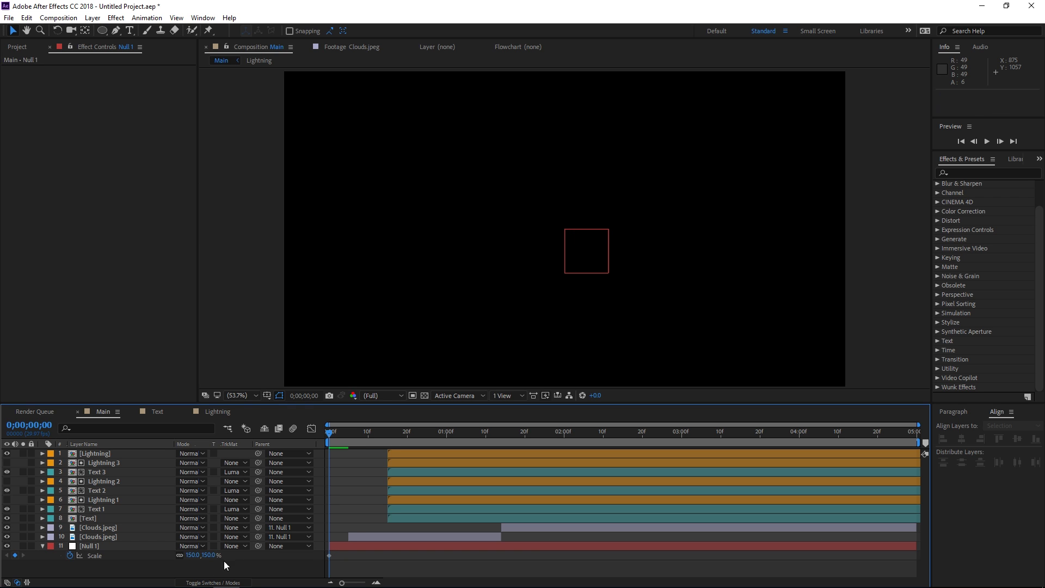
- Add a Scale keyframe of 100% on the null object at 0;00;04;29 and preview the cloud zoom from 0;00;00;07
{"action": "left_click_drag", "start_coordinate": [558, 437], "coordinate": [914, 436]}
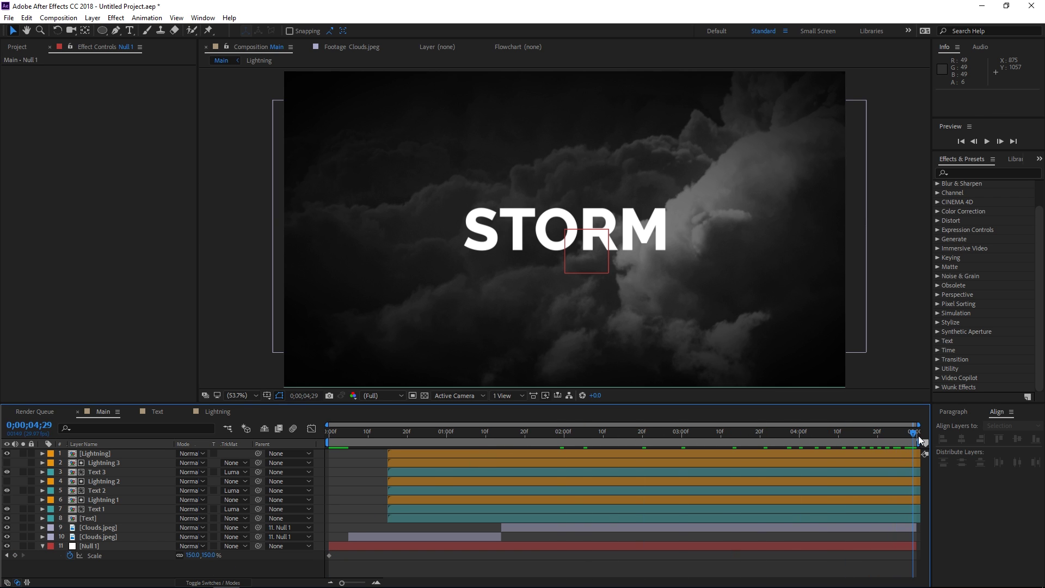
{"action": "left_click", "coordinate": [209, 555]}
{"action": "type", "text": "100"}
{"action": "left_click", "coordinate": [217, 566]}
{"action": "left_click", "coordinate": [358, 435]}
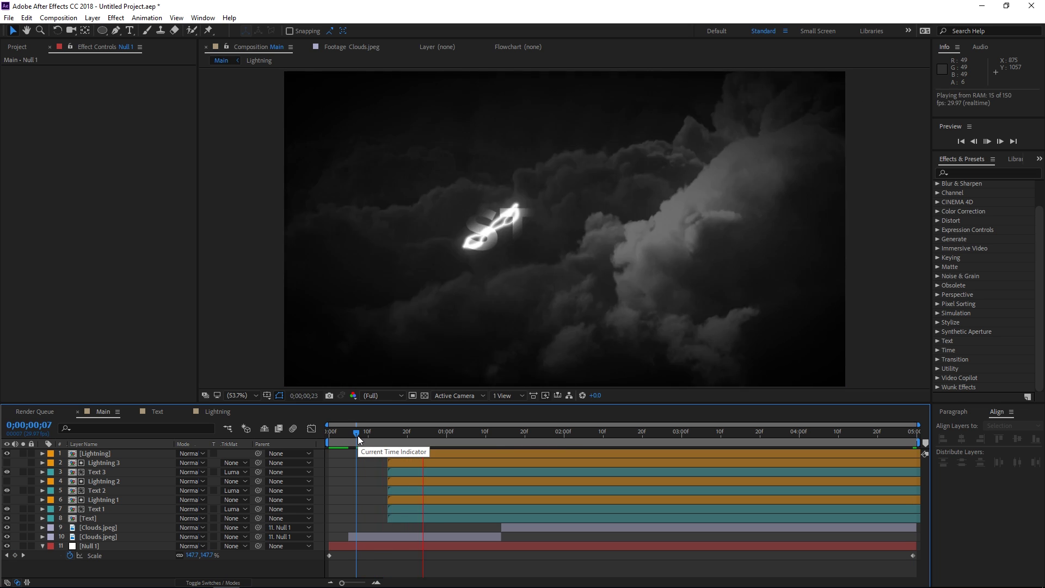
{"action": "key", "text": "space"}
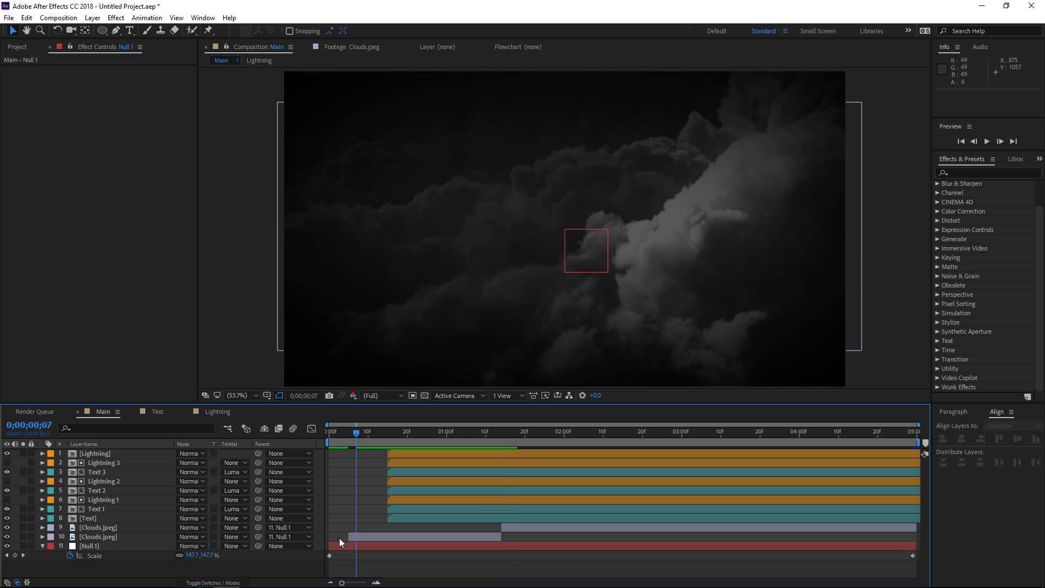
- Apply Easy Ease to both Scale keyframes of the null object and display their speed graph
{"action": "left_click_drag", "start_coordinate": [323, 562], "coordinate": [926, 558]}
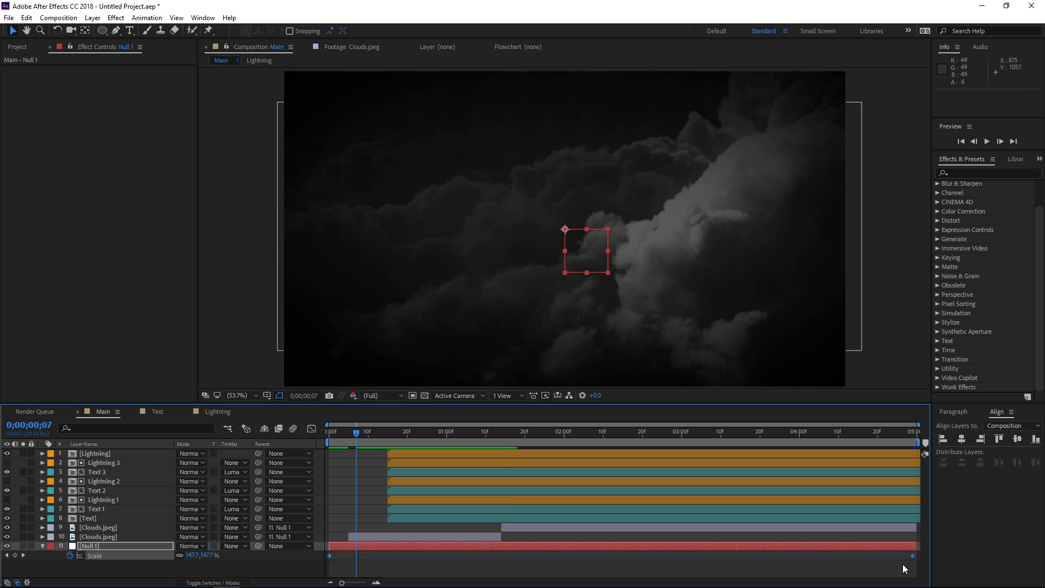
{"action": "key", "text": "F9"}
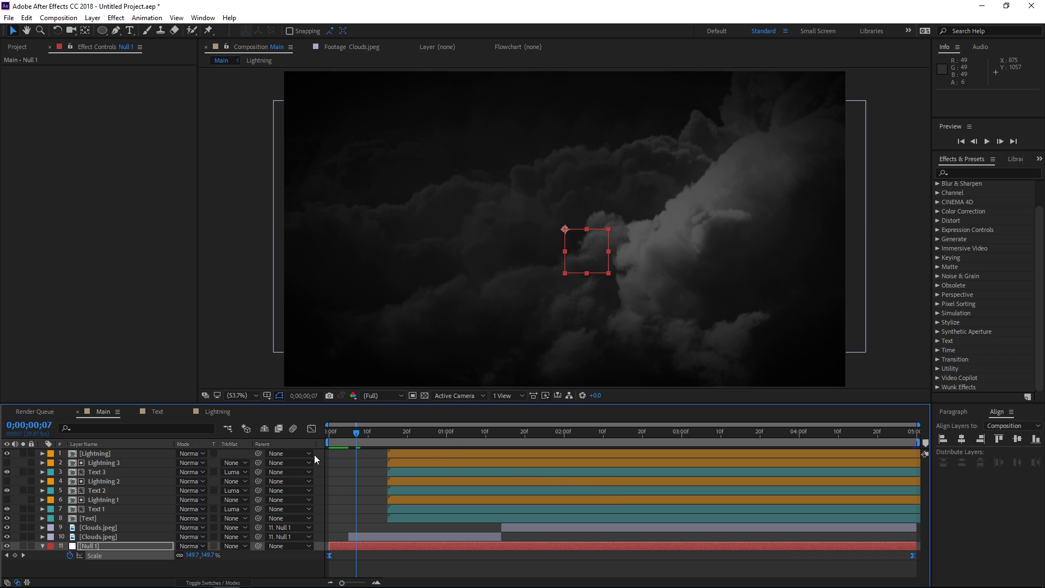
{"action": "left_click", "coordinate": [311, 428]}
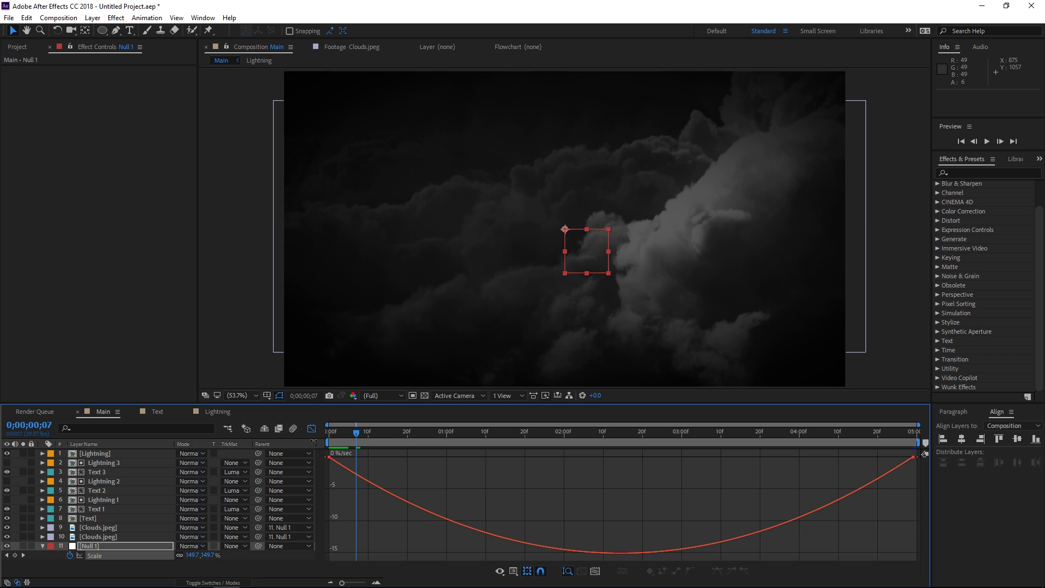
{"action": "right_click", "coordinate": [419, 473]}
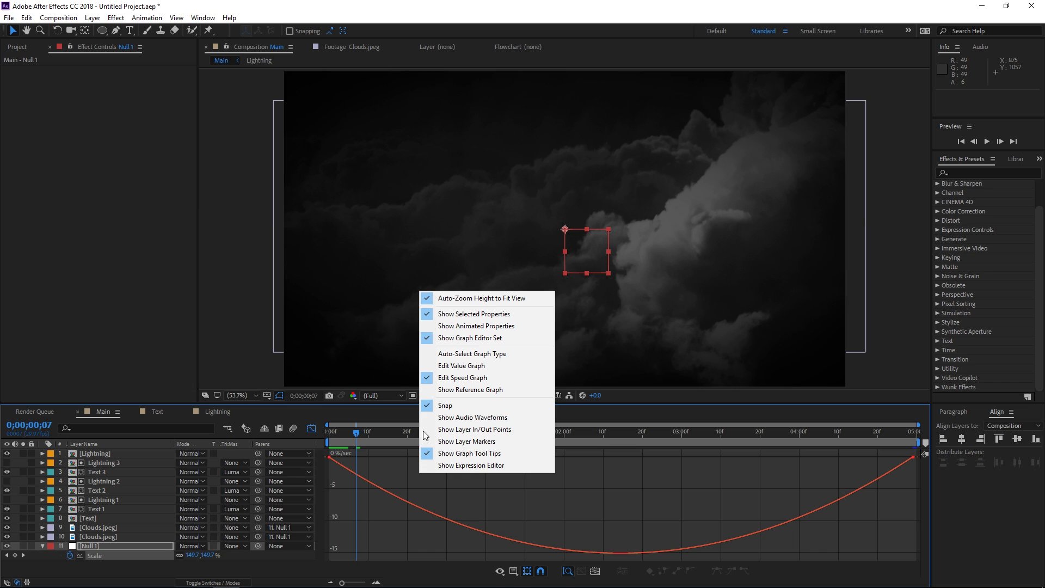
{"action": "left_click", "coordinate": [475, 378]}
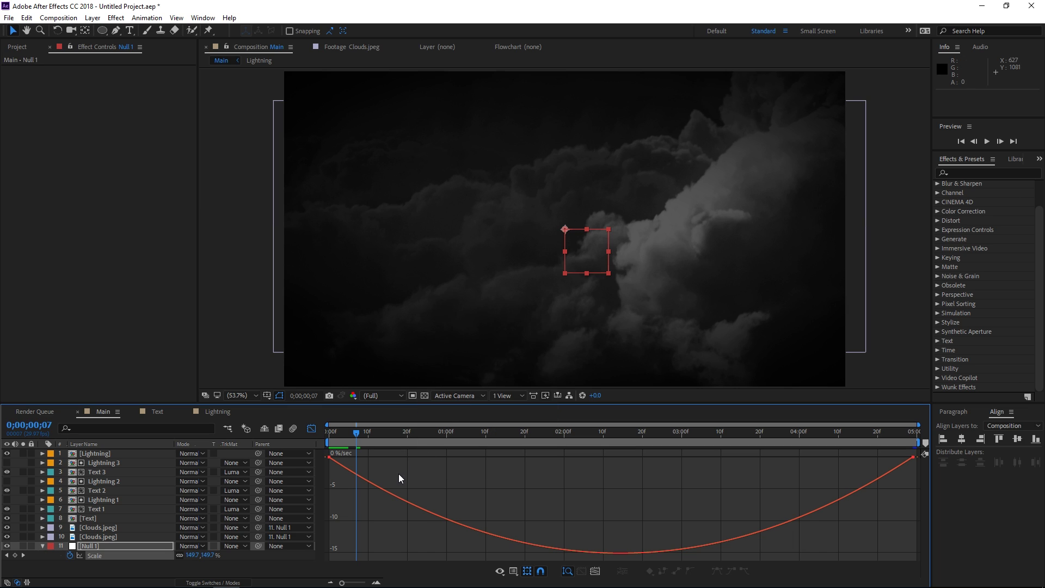
- Reshape the null's Scale speed curve to peak early, shortening the first keyframe's influence and lengthening the last one's, and scrub to 0;00;02;13
{"action": "left_click", "coordinate": [890, 474]}
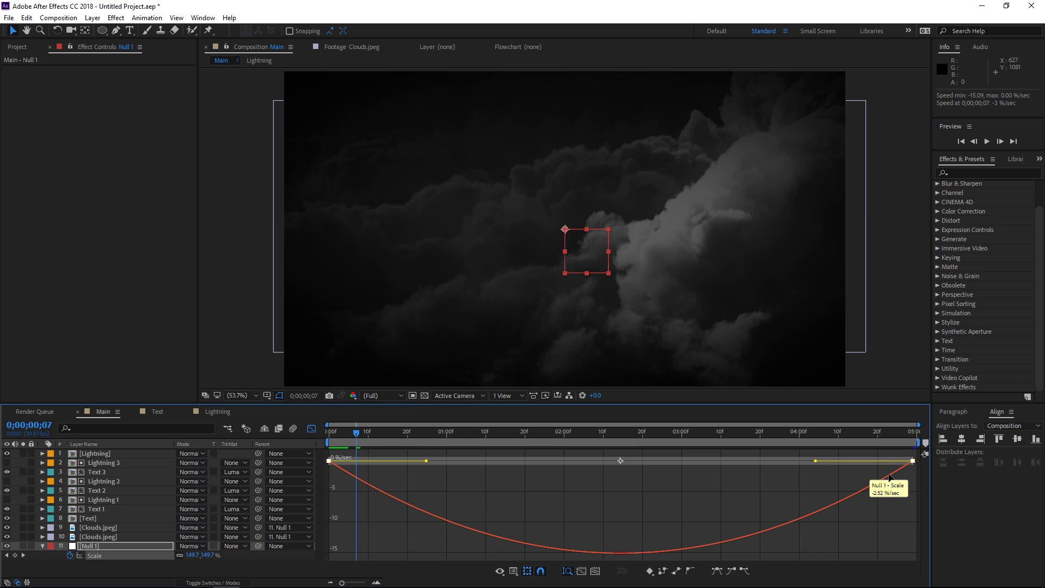
{"action": "left_click_drag", "start_coordinate": [815, 462], "coordinate": [699, 459]}
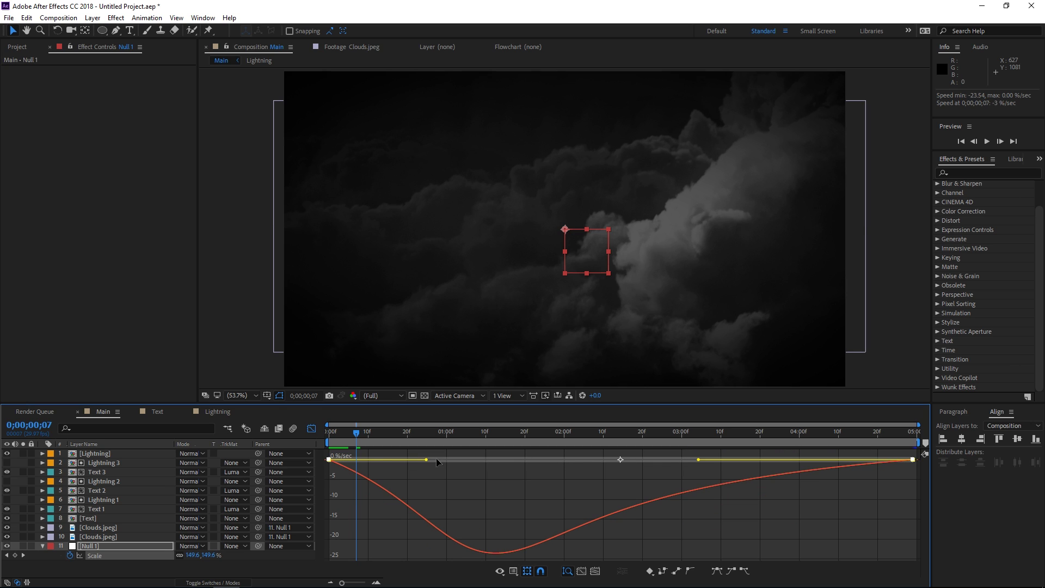
{"action": "left_click_drag", "start_coordinate": [427, 460], "coordinate": [408, 461]}
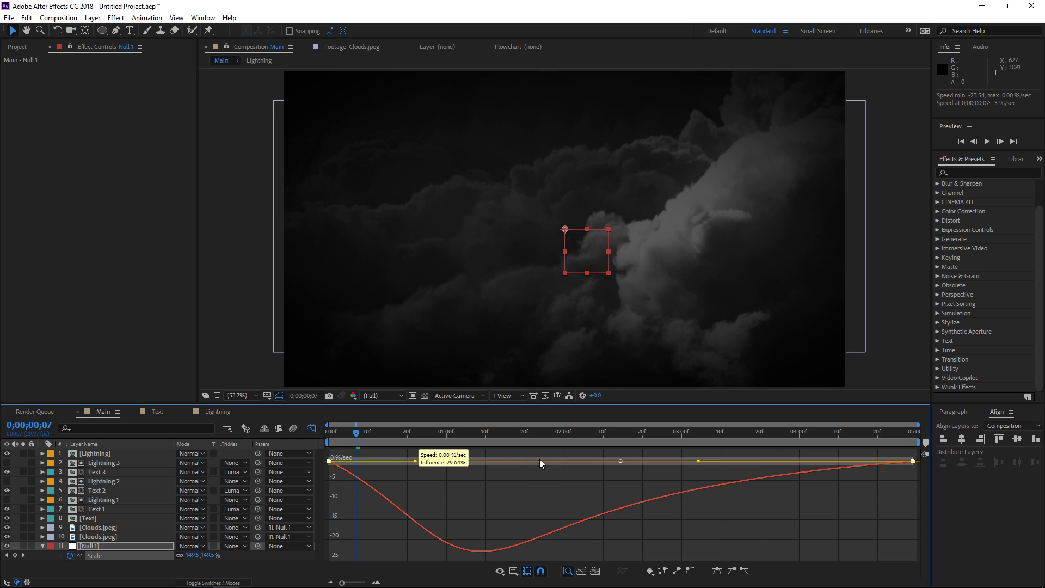
{"action": "left_click_drag", "start_coordinate": [699, 461], "coordinate": [649, 460]}
{"action": "key", "text": "space"}
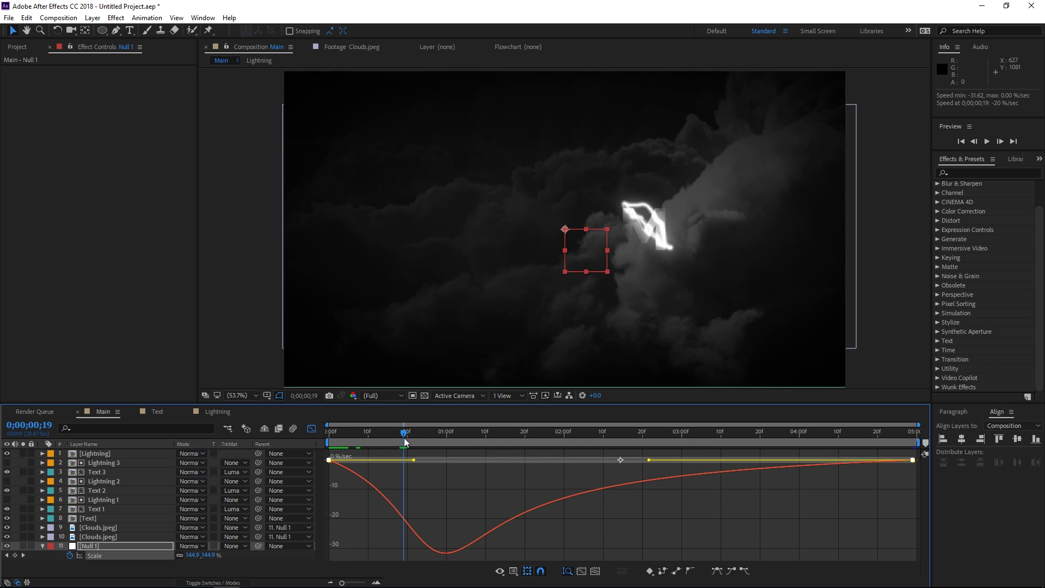
{"action": "left_click_drag", "start_coordinate": [404, 460], "coordinate": [615, 443]}
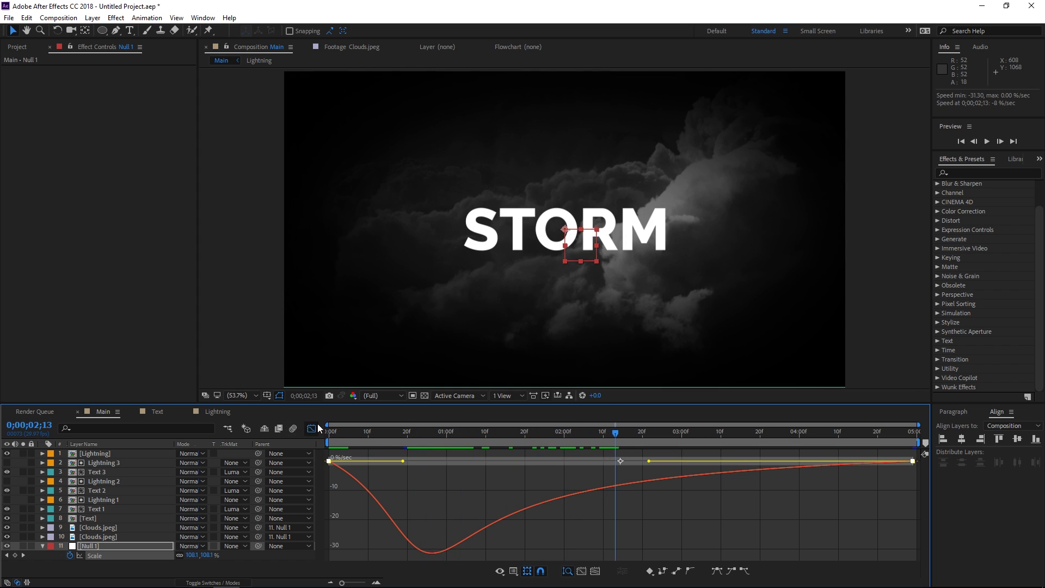
- Return to the layer bar view and play back the composition from the start
{"action": "left_click", "coordinate": [311, 429]}
{"action": "key", "text": "Home"}
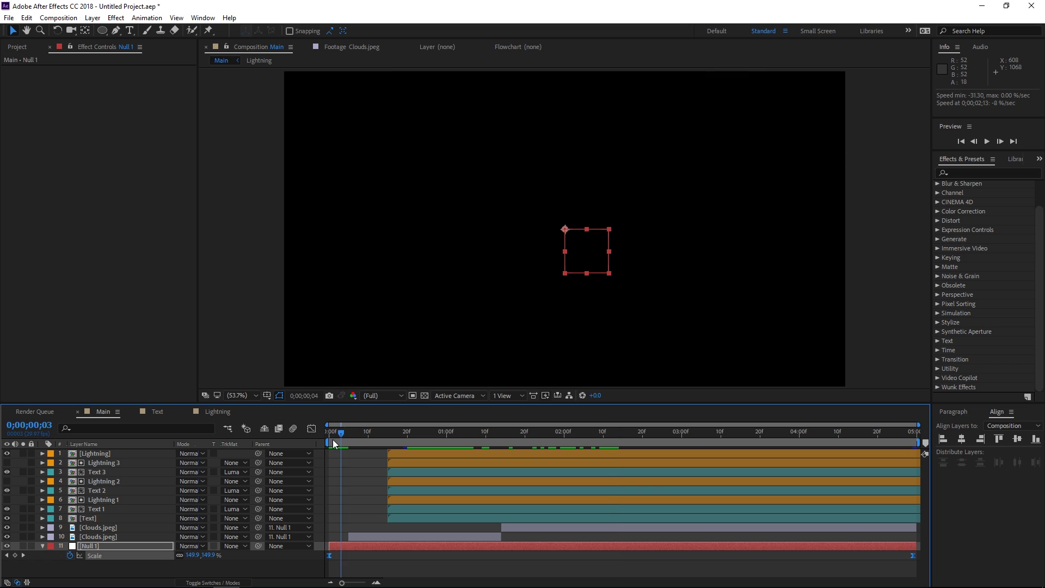
{"action": "key", "text": "space"}
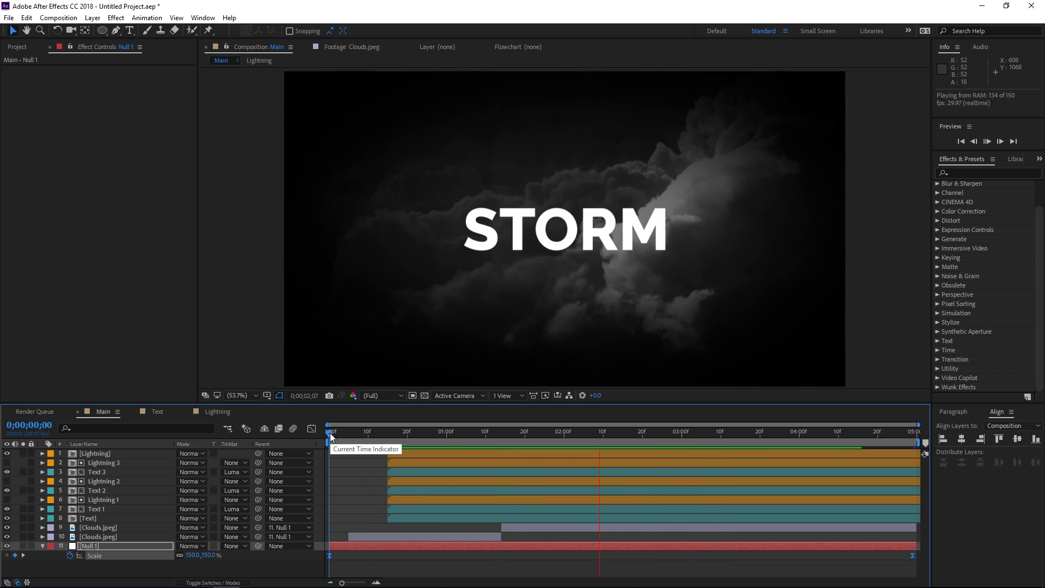
- Go to 0;00;00;27, select the top Lightning layer and collapse its three Glow effects
{"action": "left_click_drag", "start_coordinate": [330, 433], "coordinate": [438, 434]}
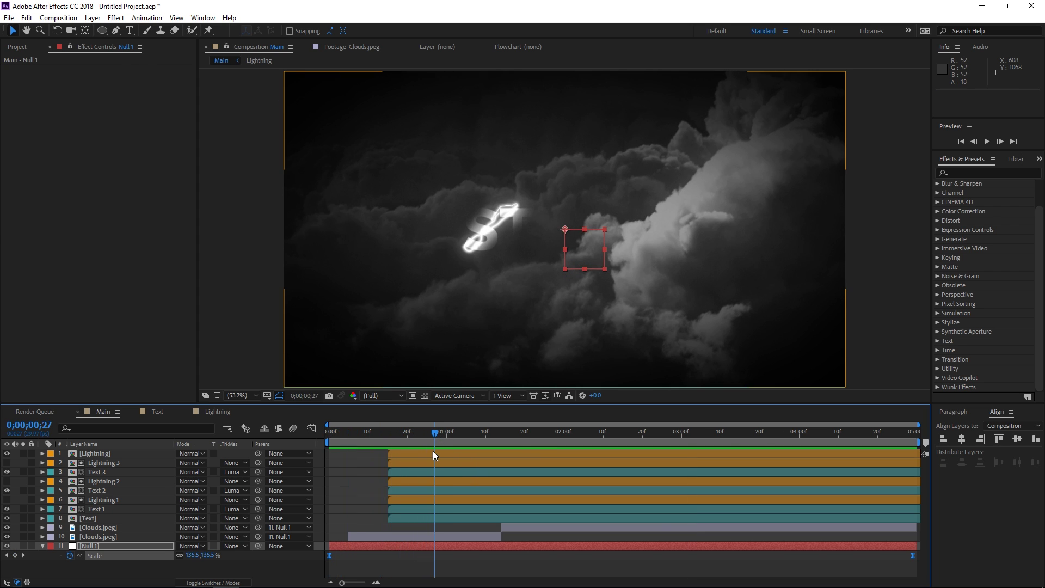
{"action": "left_click", "coordinate": [433, 451]}
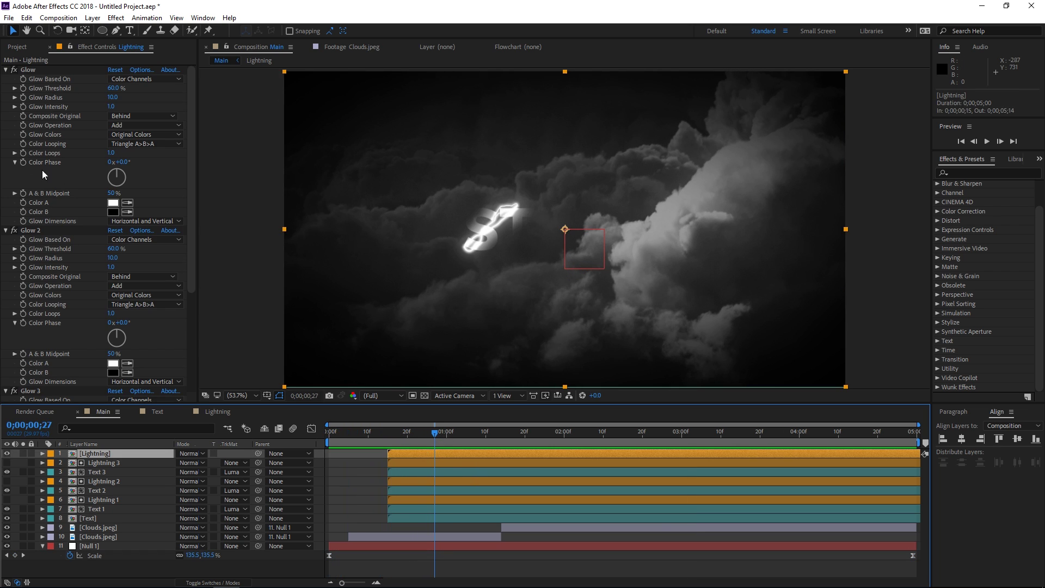
{"action": "left_click", "coordinate": [6, 70]}
{"action": "left_click", "coordinate": [5, 79]}
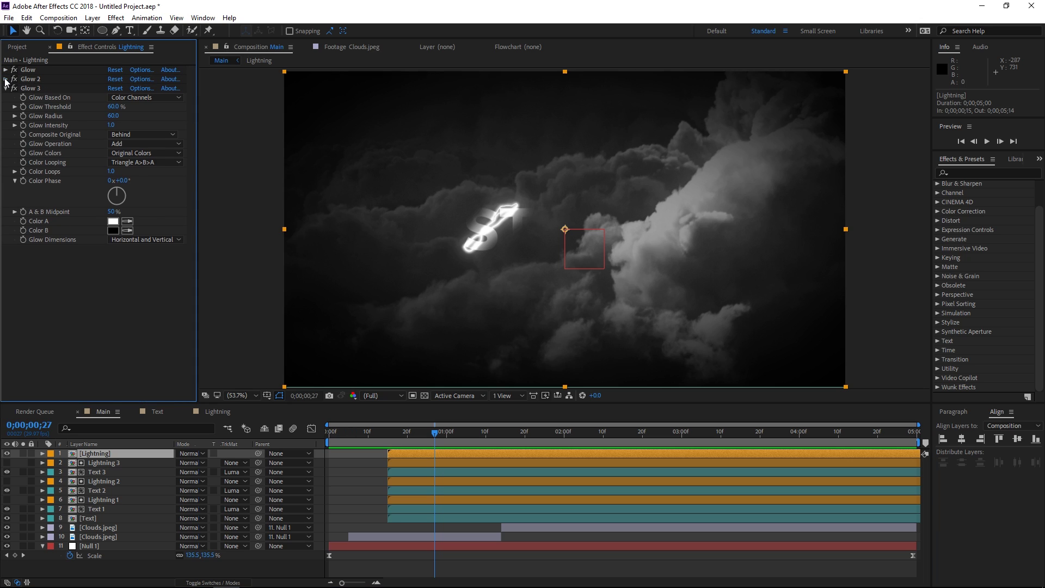
{"action": "left_click", "coordinate": [6, 88]}
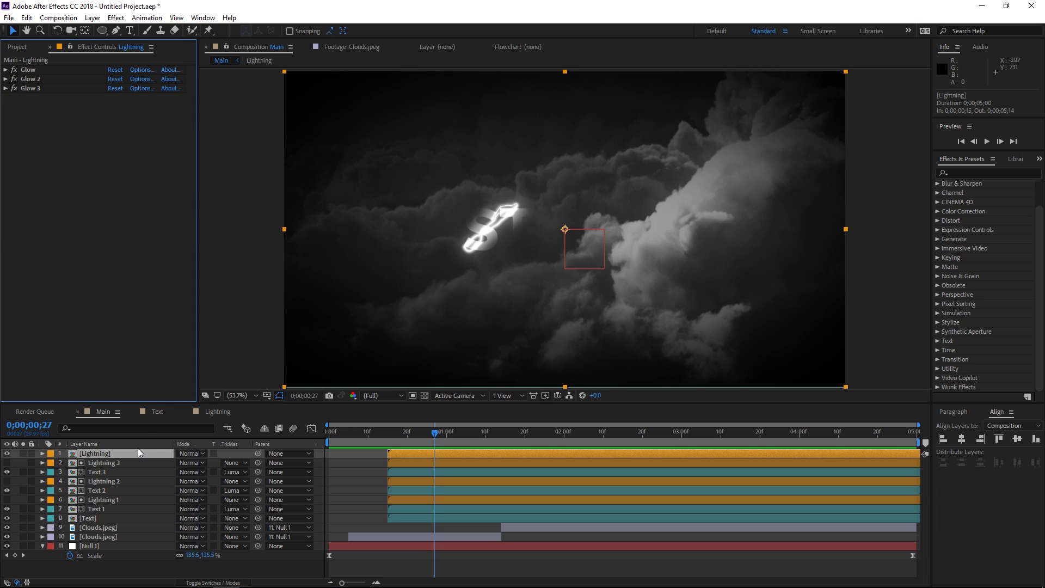
- Find the CC Vector Blur effect and apply it to the Lightning layer below Glow 3, and clear the effect search
{"action": "left_click", "coordinate": [964, 172]}
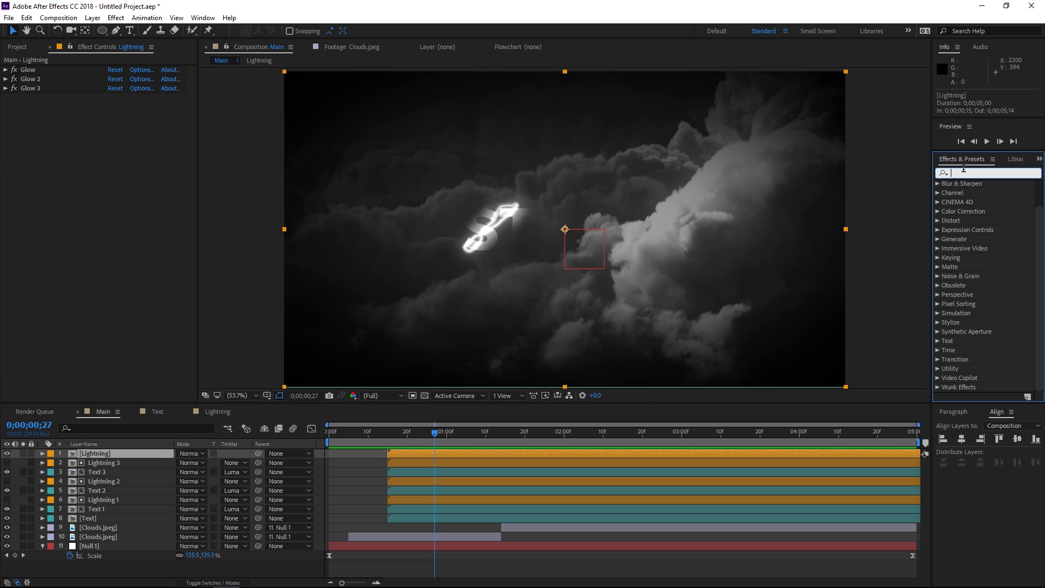
{"action": "type", "text": "vect"}
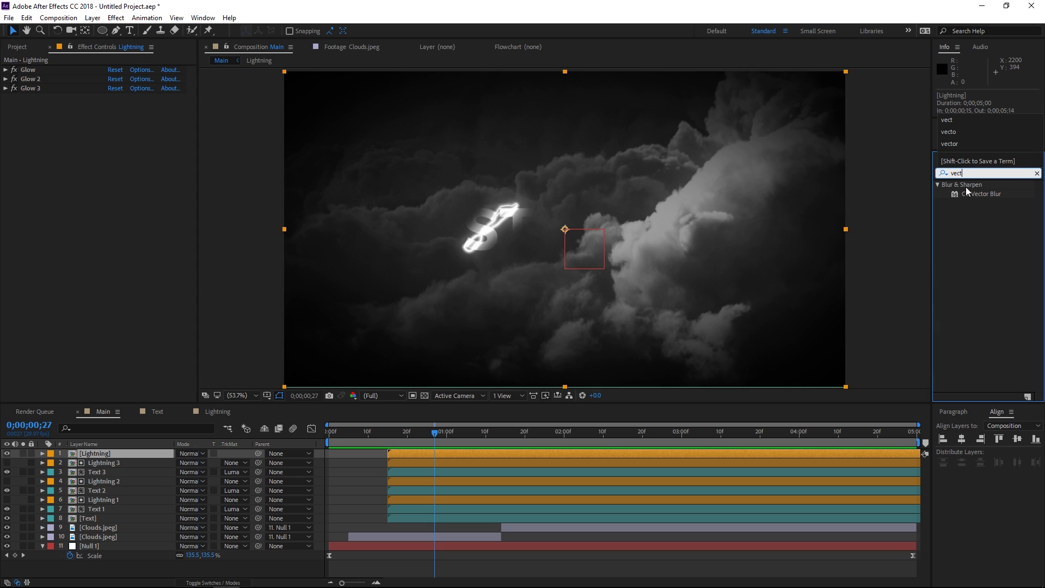
{"action": "left_click", "coordinate": [976, 195]}
{"action": "left_click_drag", "start_coordinate": [991, 199], "coordinate": [130, 140]}
{"action": "left_click", "coordinate": [1038, 174]}
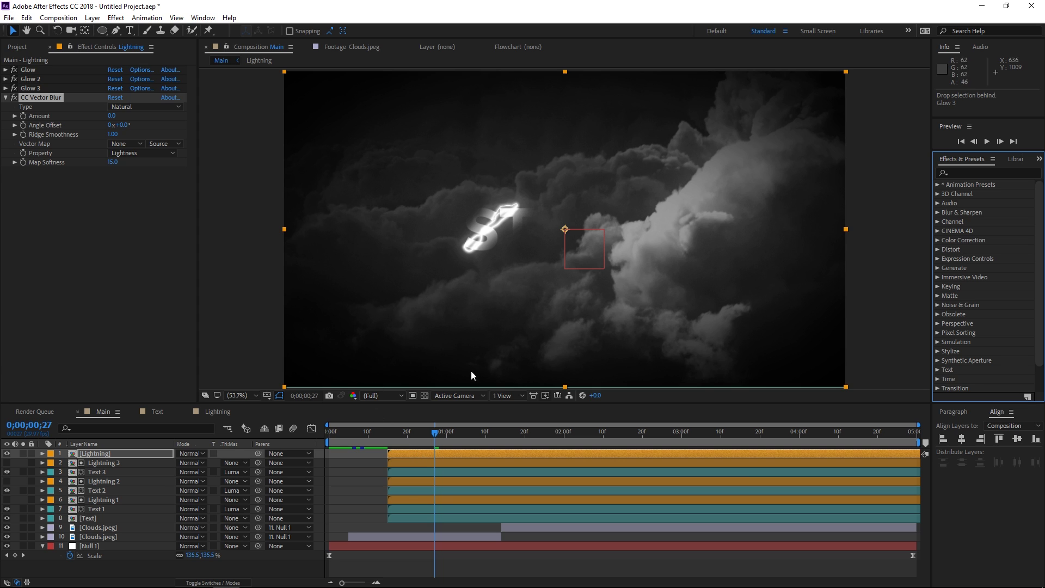
- At 0;00;02;03, with the bolt above the title in close view, set CC Vector Blur's Vector Map to the 1. Lightning layer
{"action": "left_click", "coordinate": [529, 434]}
{"action": "left_click_drag", "start_coordinate": [529, 434], "coordinate": [577, 435]}
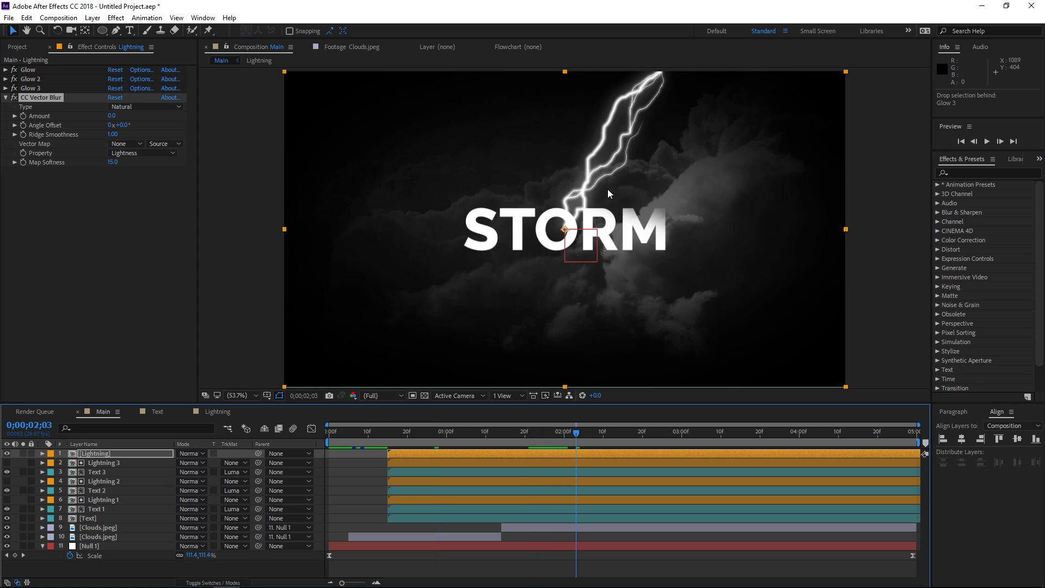
{"action": "key", "text": "slash"}
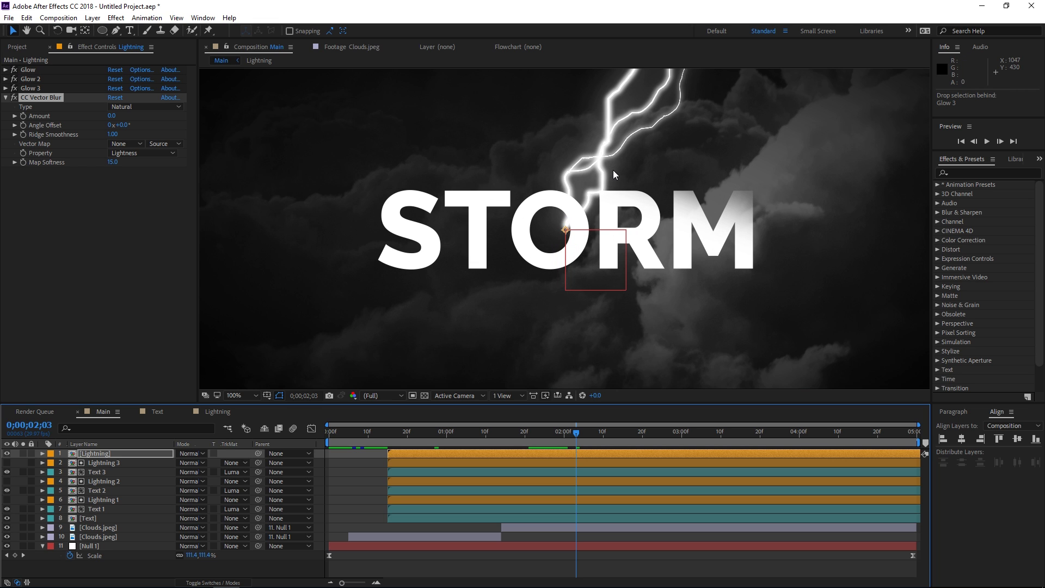
{"action": "left_click_drag", "start_coordinate": [622, 139], "coordinate": [560, 229]}
{"action": "key", "text": "v"}
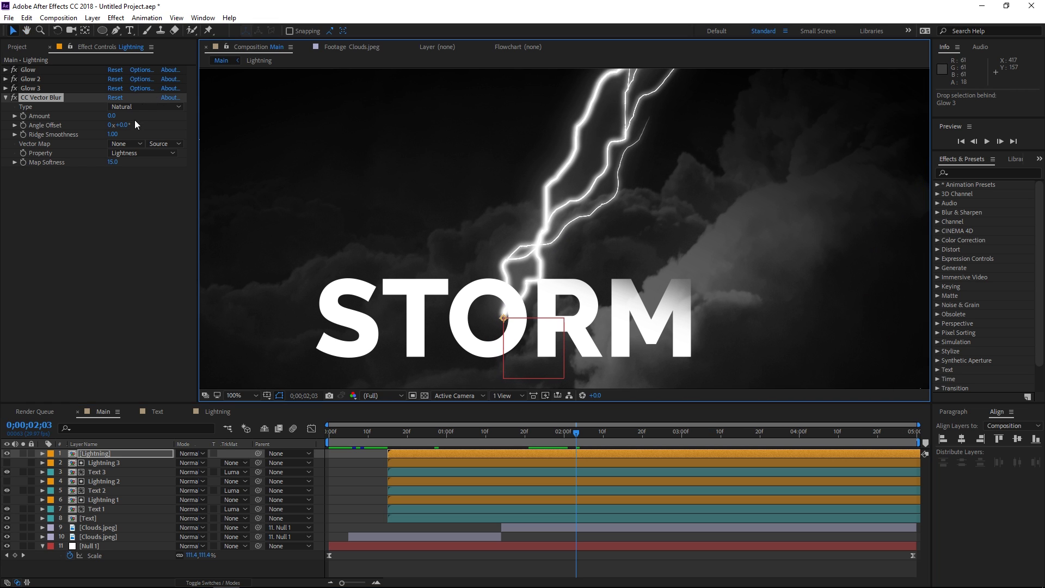
{"action": "left_click", "coordinate": [121, 145]}
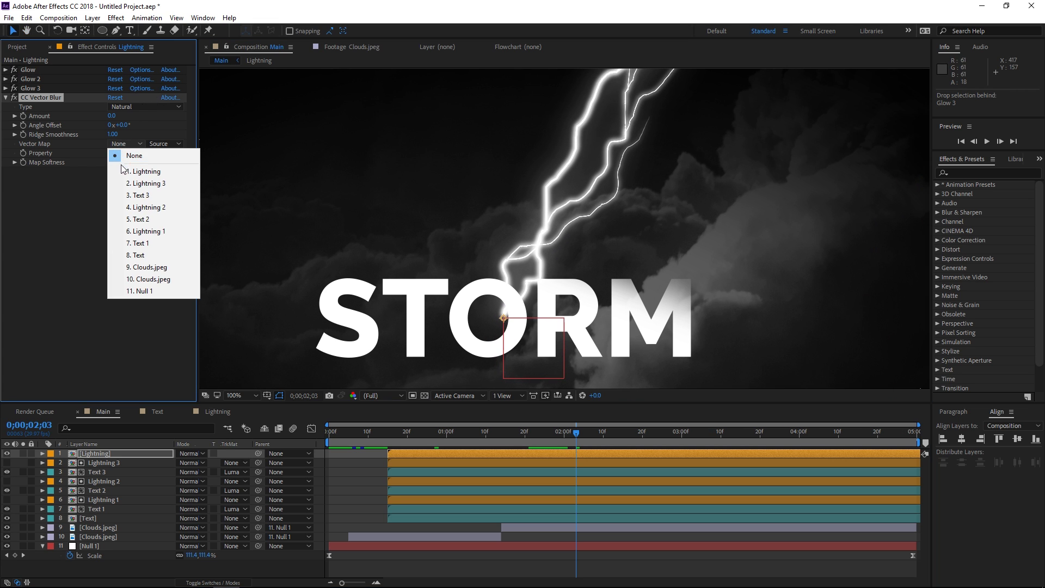
{"action": "left_click", "coordinate": [142, 171]}
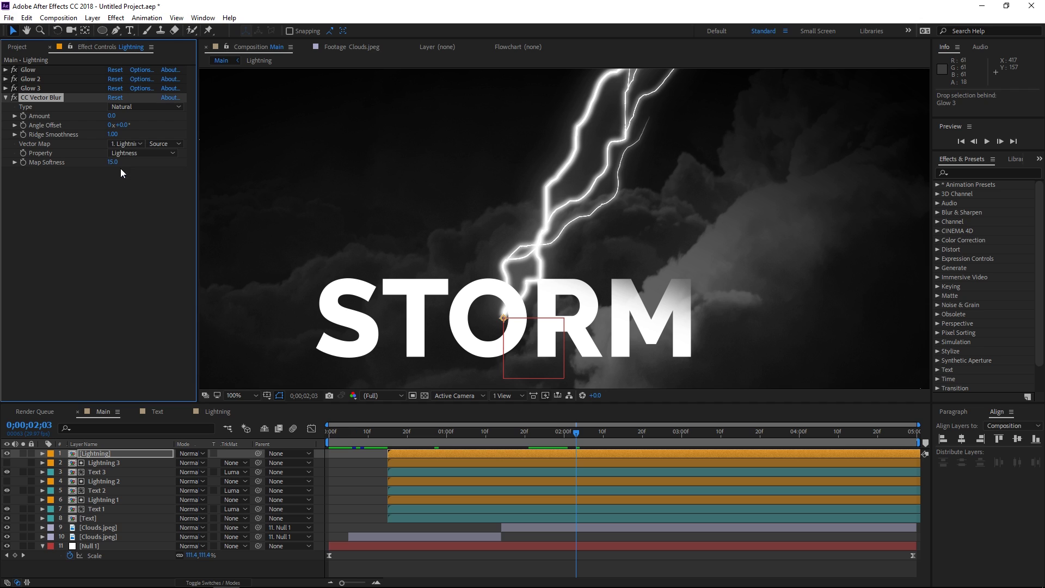
- Set CC Vector Blur's Amount to 40, Ridge Smoothness to 10 and Map Softness to 30
{"action": "left_click", "coordinate": [112, 116]}
{"action": "type", "text": "40"}
{"action": "key", "text": "Return"}
{"action": "left_click", "coordinate": [114, 135]}
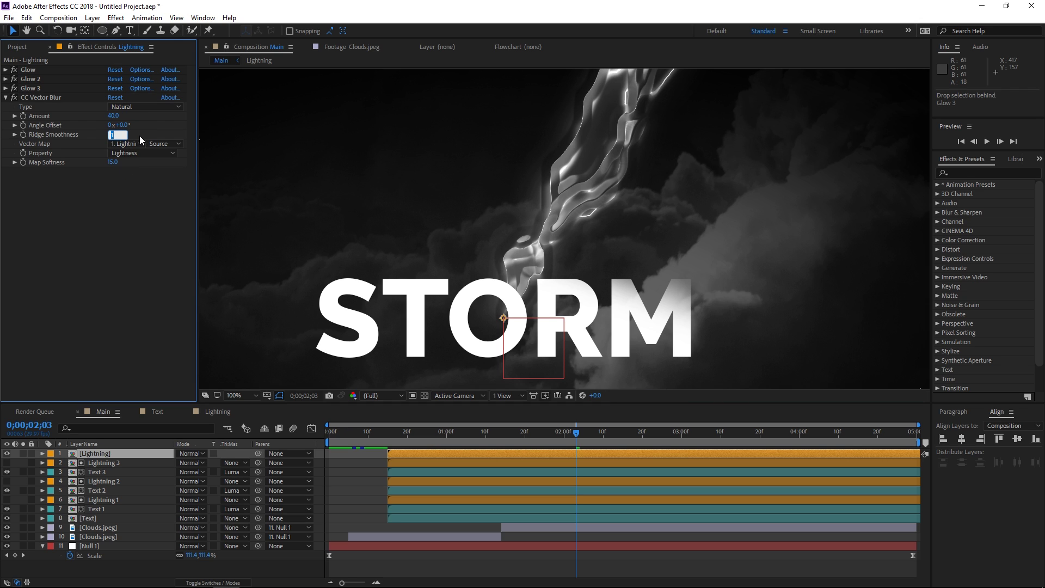
{"action": "type", "text": "10"}
{"action": "key", "text": "Return"}
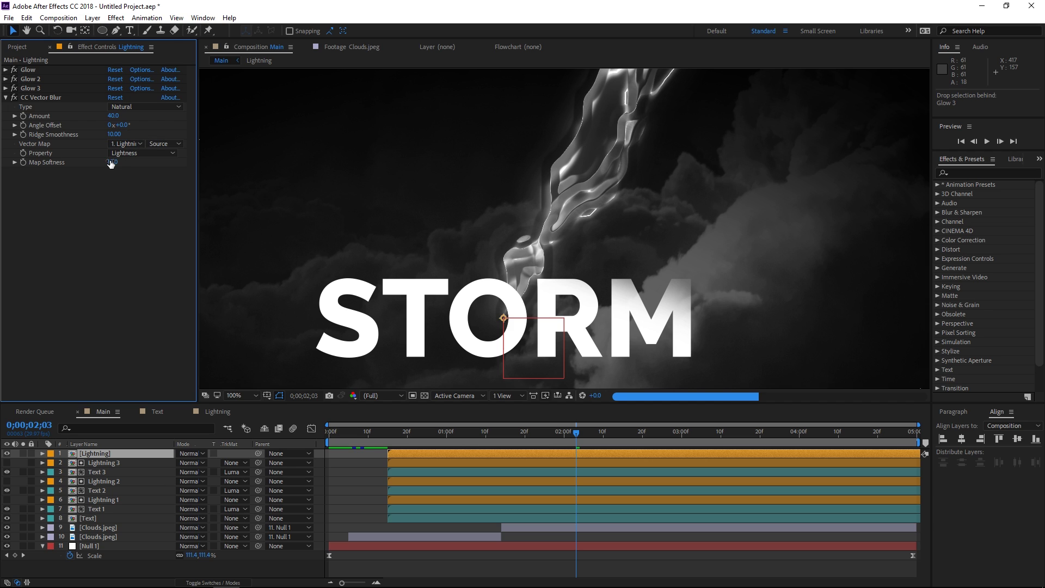
{"action": "type", "text": "30"}
{"action": "key", "text": "Return"}
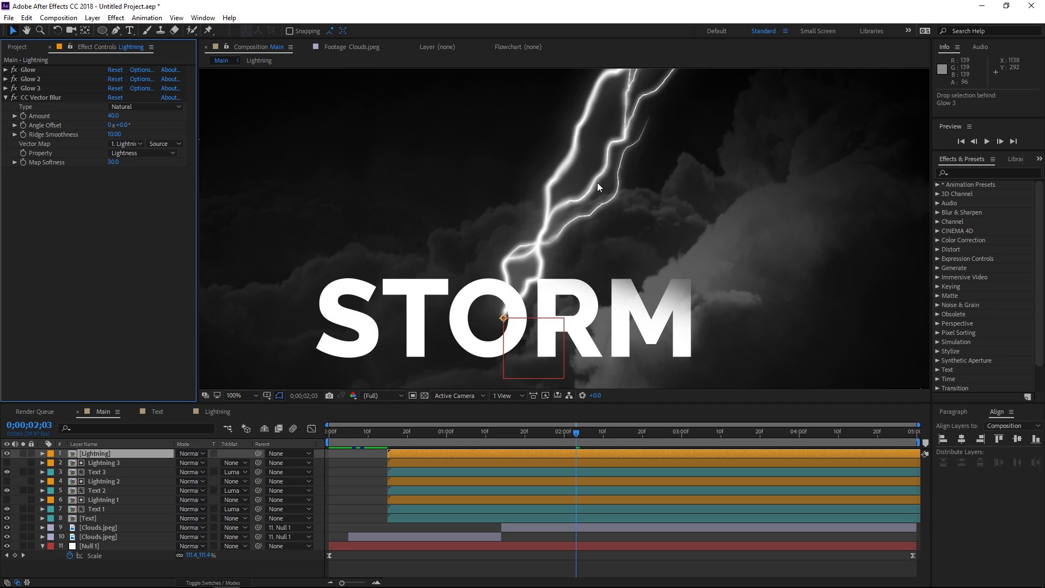
- Inspect the blurred lightning at 200%, fit the composition back in view and play it from 0;00;00;00
{"action": "scroll", "coordinate": [597, 182], "scroll_direction": "up", "scroll_amount": 2}
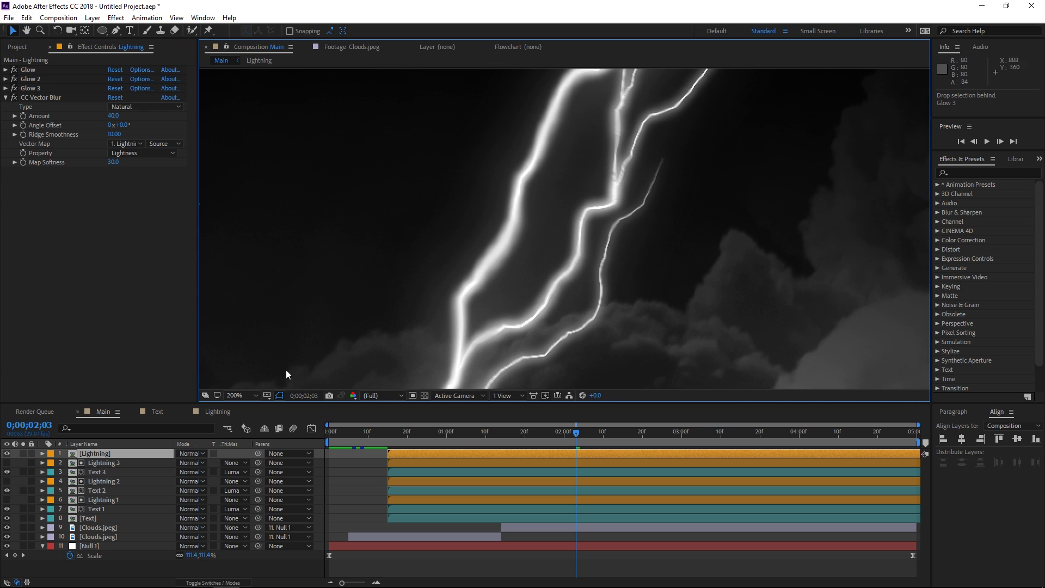
{"action": "left_click", "coordinate": [250, 392]}
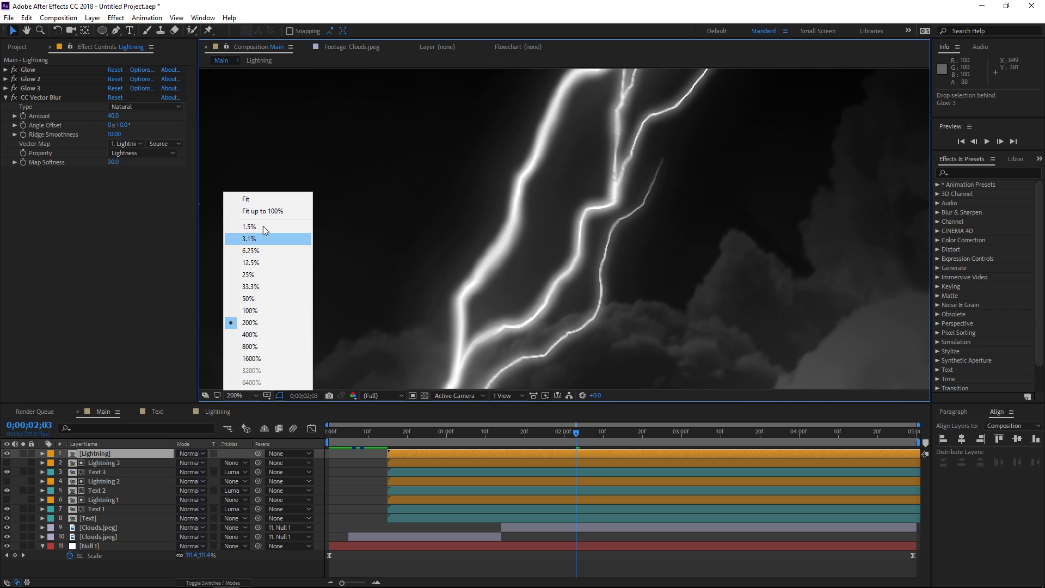
{"action": "left_click", "coordinate": [266, 198]}
{"action": "left_click_drag", "start_coordinate": [409, 433], "coordinate": [318, 443]}
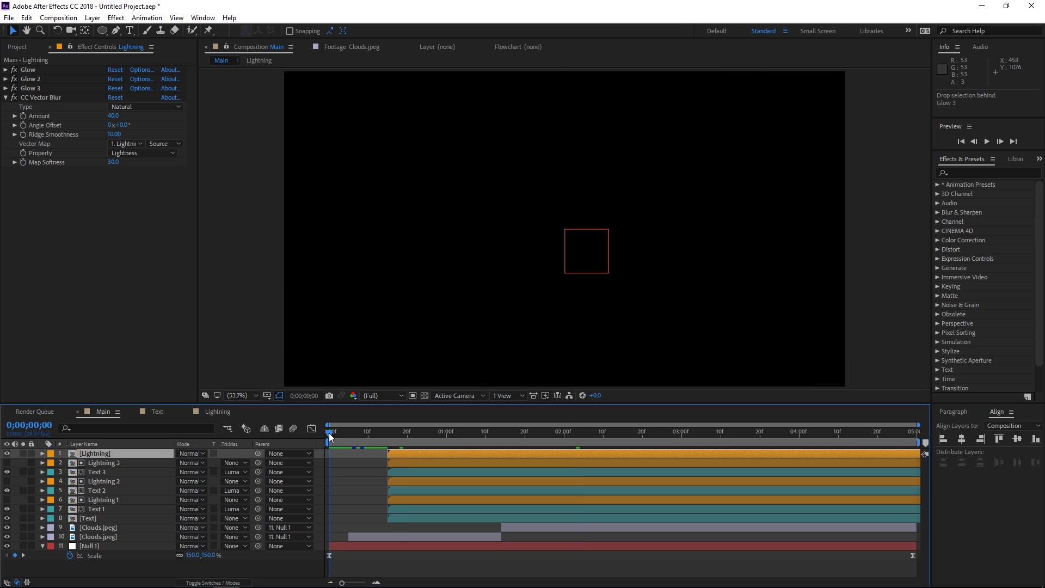
{"action": "left_click", "coordinate": [378, 396]}
{"action": "left_click", "coordinate": [383, 423]}
{"action": "key", "text": "space"}
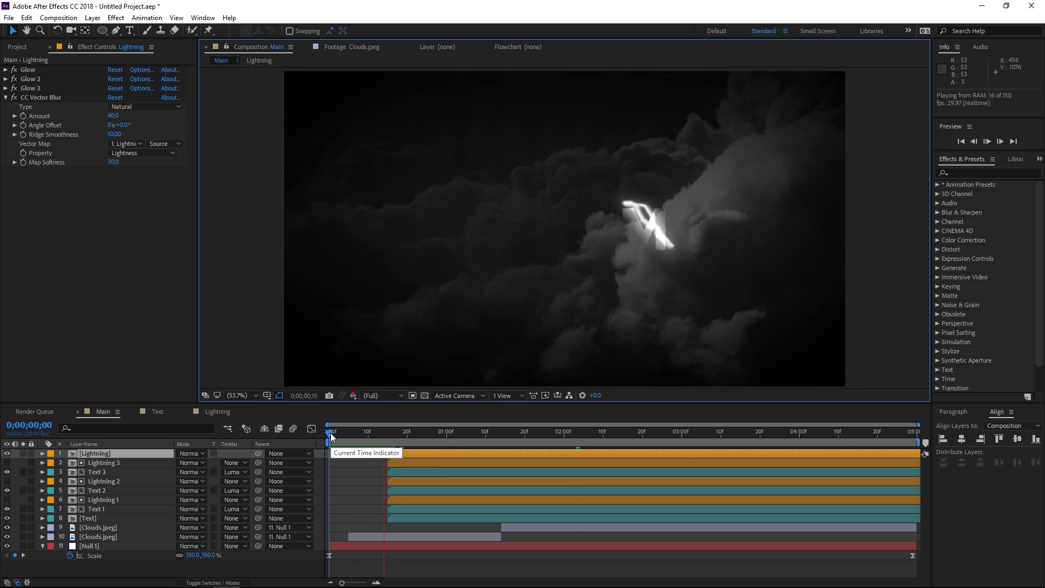